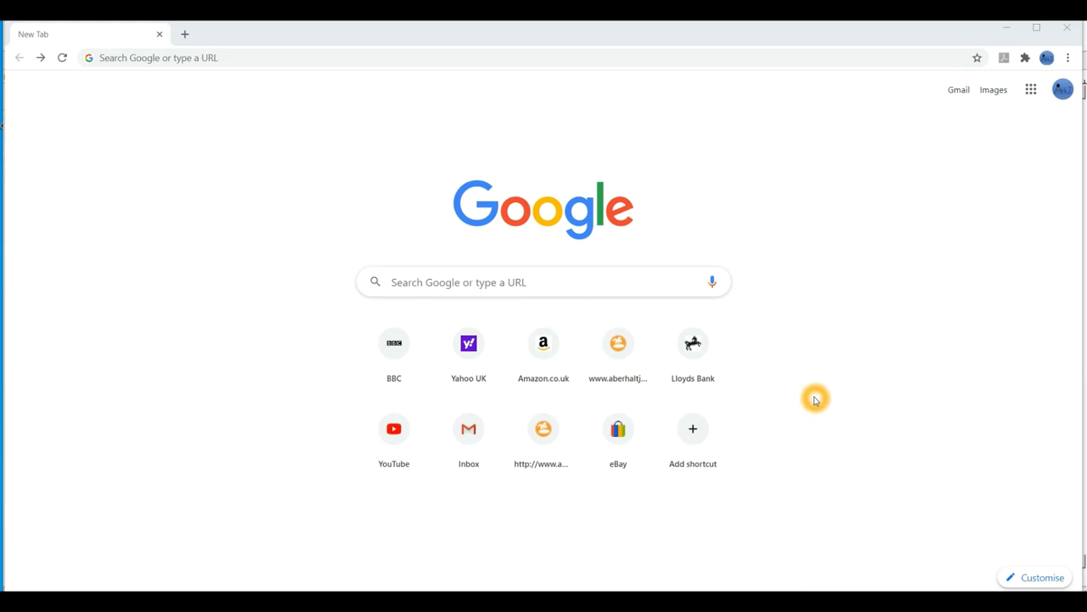
Search the web for "scarm".
{"action": "left_click", "coordinate": [501, 282]}
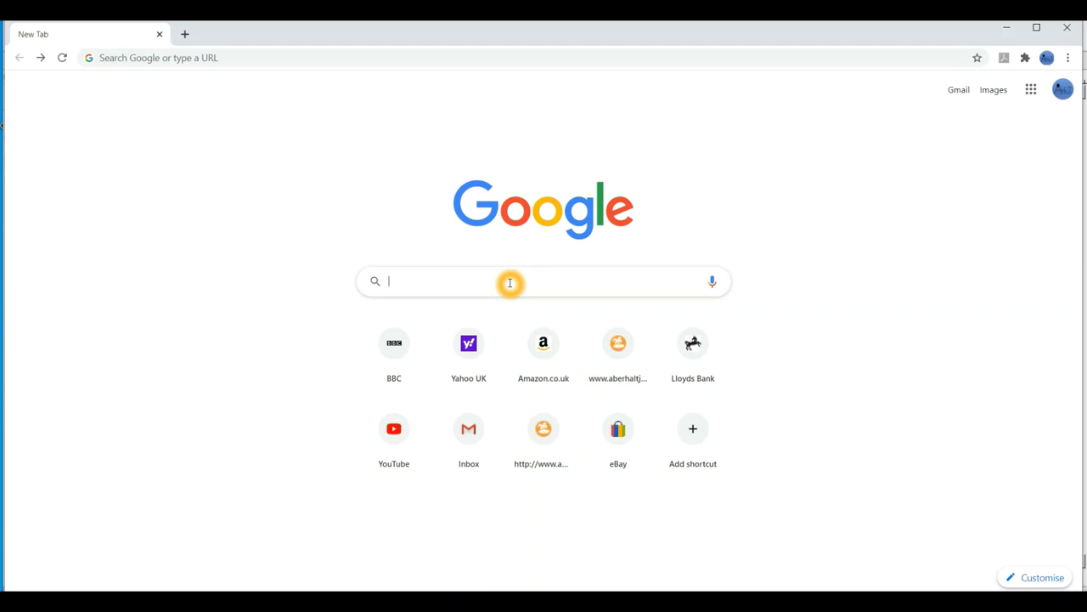
{"action": "type", "text": "sc"}
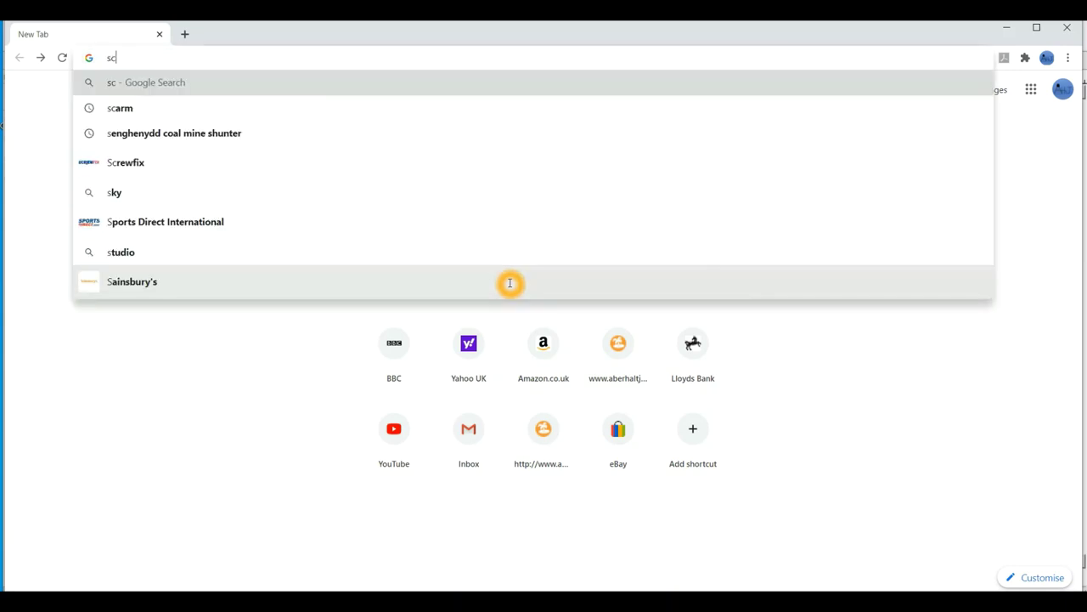
{"action": "type", "text": "arm"}
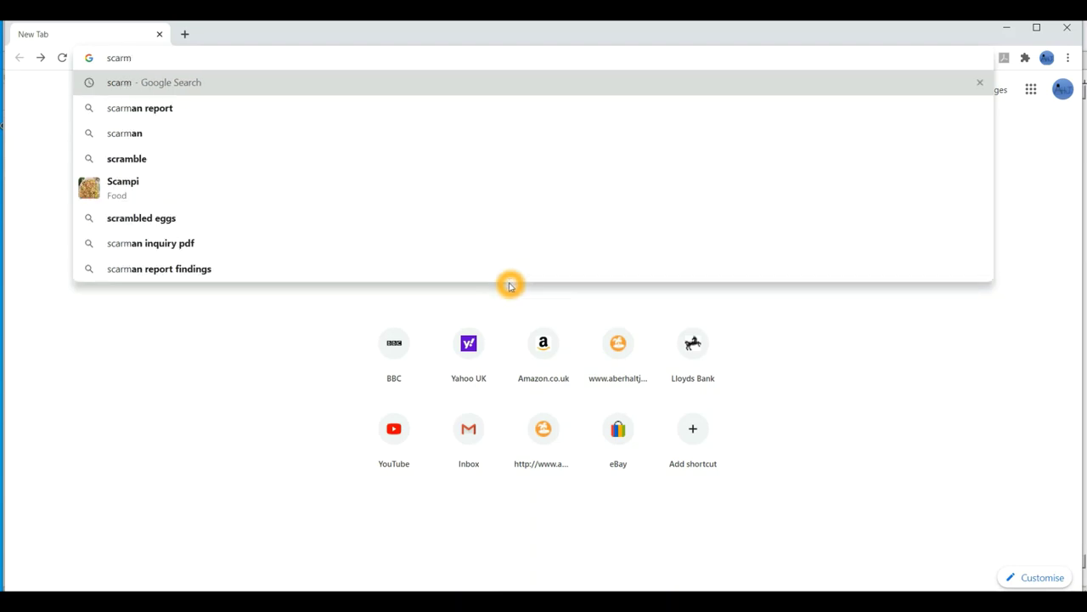
{"action": "key", "text": "Return"}
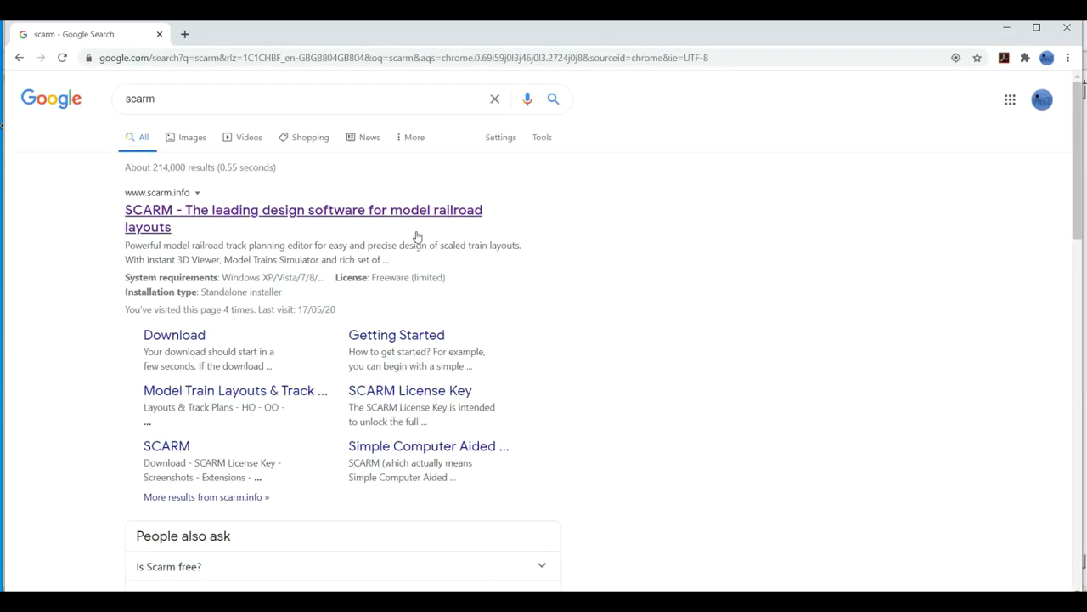
Open the SCARM model railroad design software website from the search results.
{"action": "left_click", "coordinate": [363, 240]}
{"action": "left_click", "coordinate": [381, 250]}
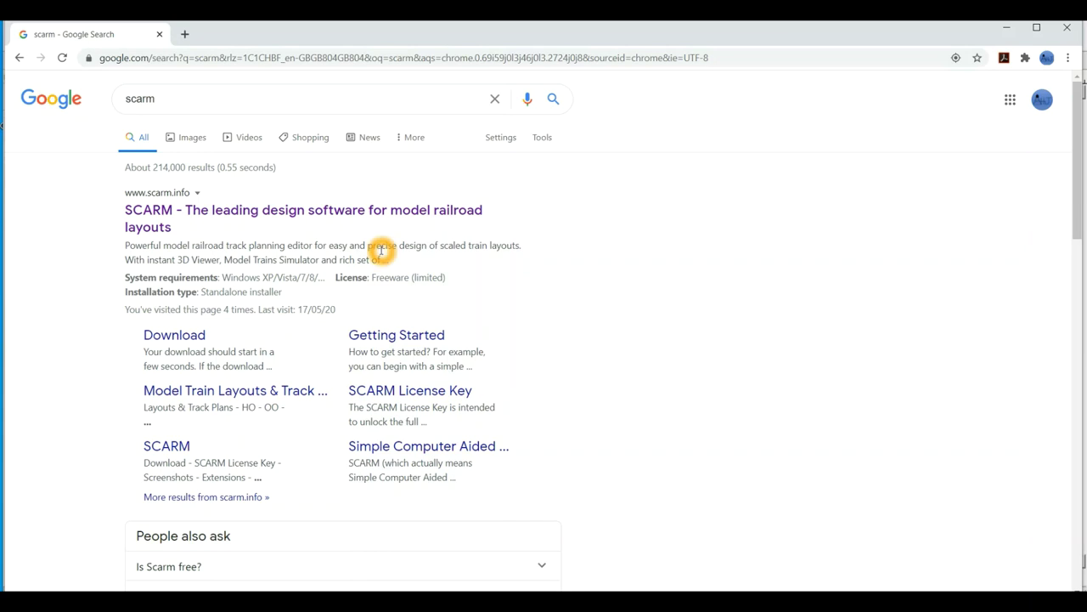
{"action": "left_click", "coordinate": [259, 214]}
{"action": "left_click", "coordinate": [257, 213]}
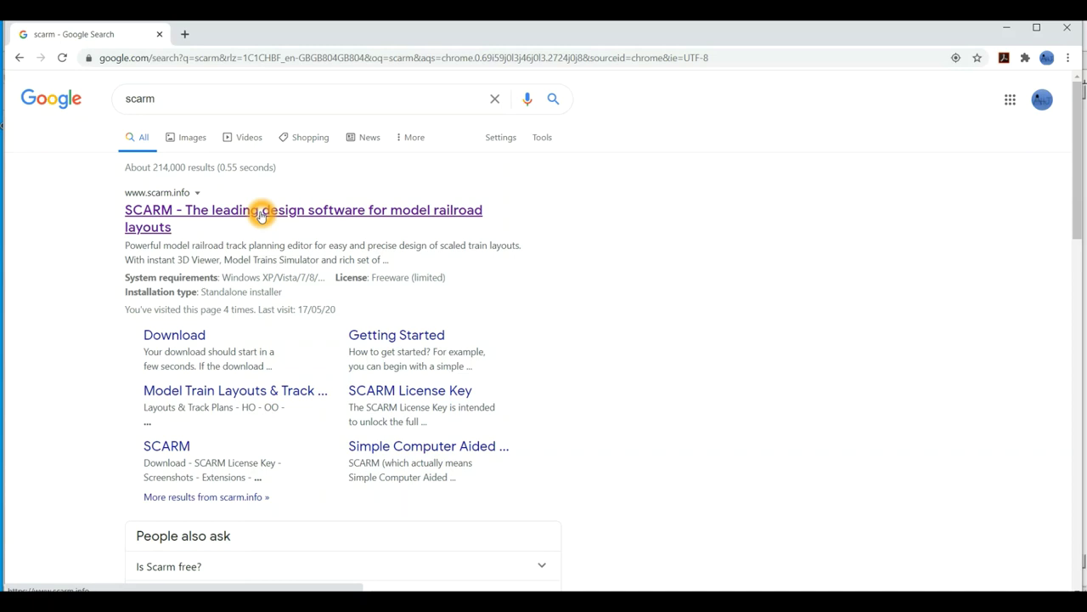
{"action": "left_click", "coordinate": [261, 212]}
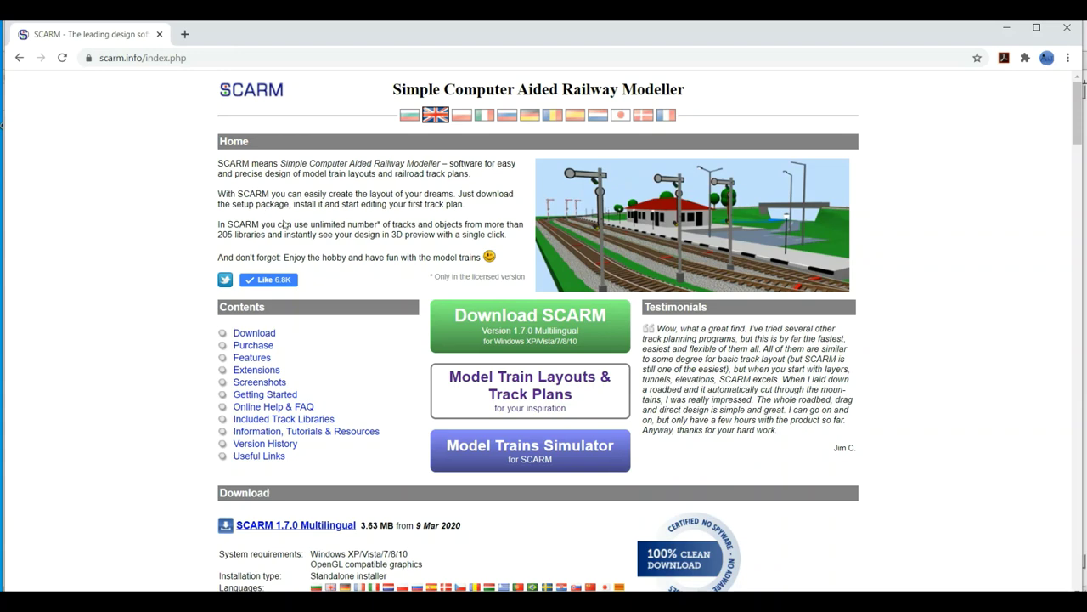
Download the SCARM installer from its website and switch to the SCARM program window.
{"action": "left_click", "coordinate": [480, 324]}
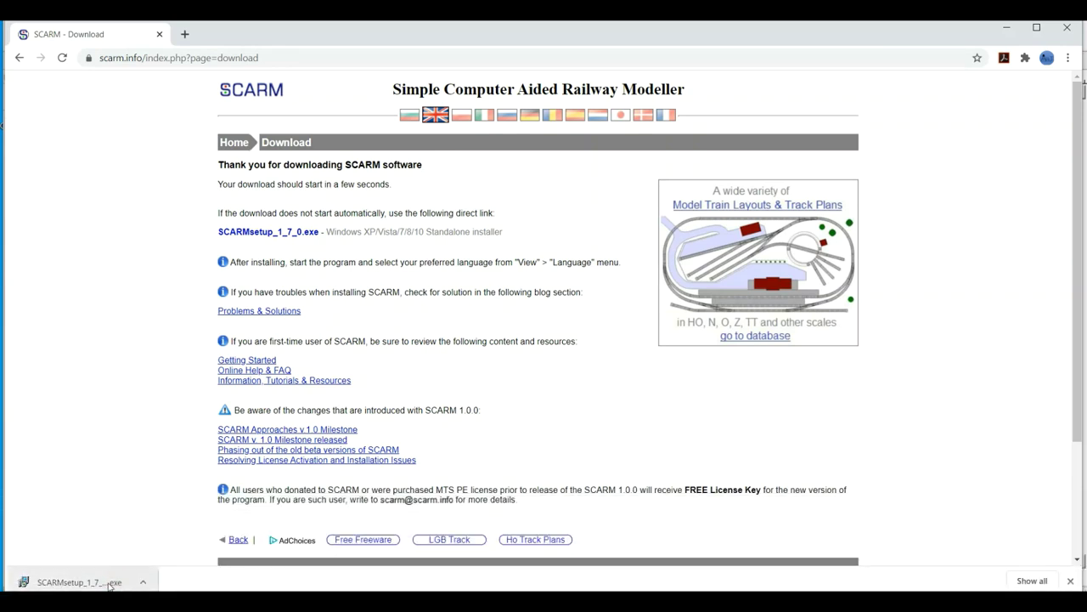
{"action": "left_click", "coordinate": [92, 583]}
{"action": "left_click", "coordinate": [92, 583]}
{"action": "left_click", "coordinate": [94, 582]}
{"action": "left_click", "coordinate": [94, 584]}
{"action": "left_click", "coordinate": [128, 481]}
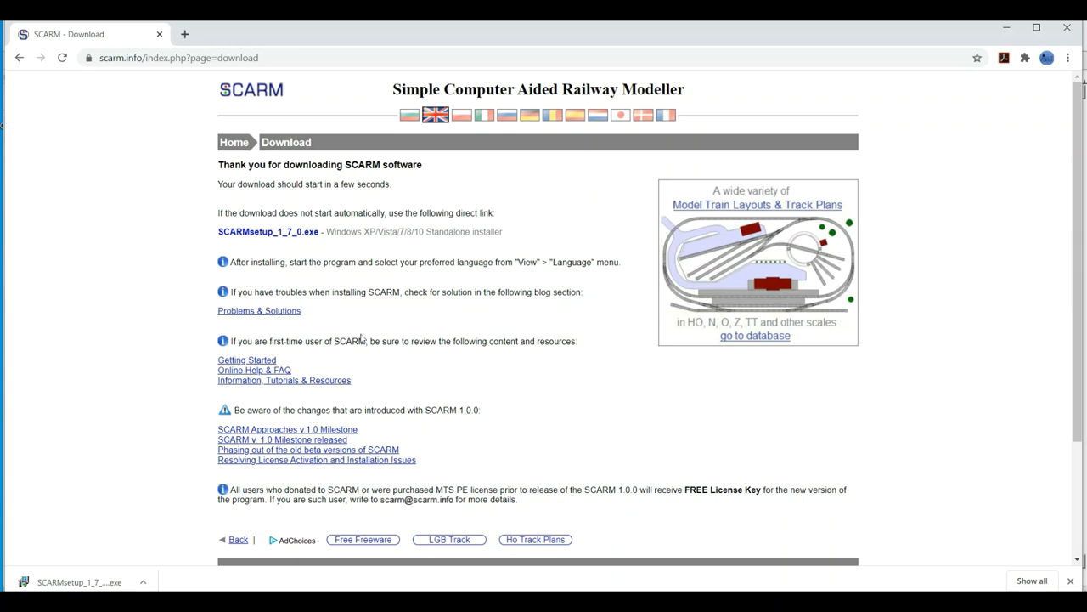
{"action": "left_click", "coordinate": [1008, 30]}
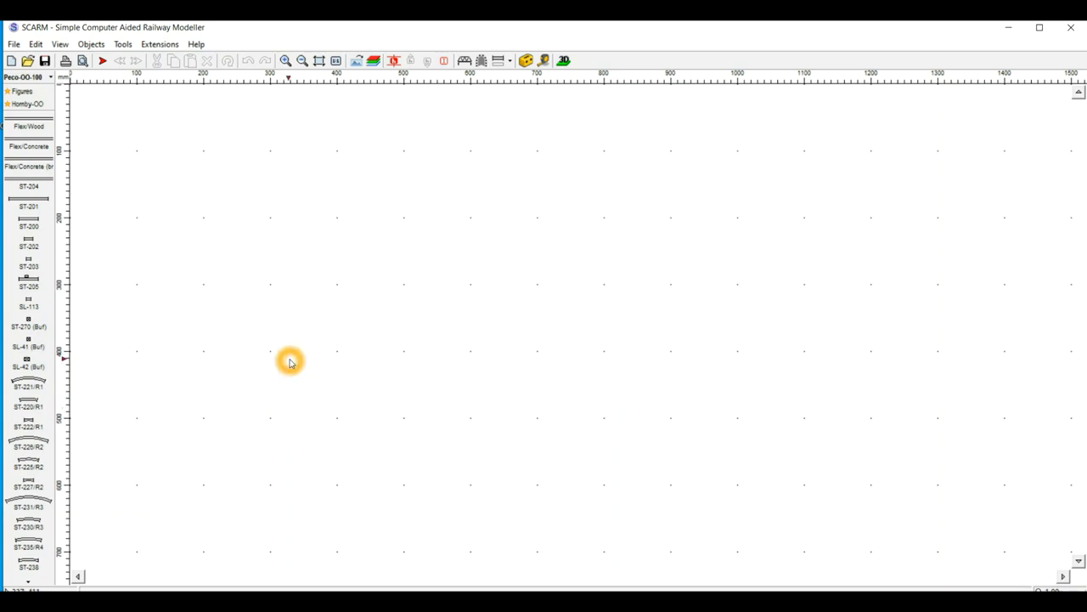
{"action": "left_click", "coordinate": [335, 330]}
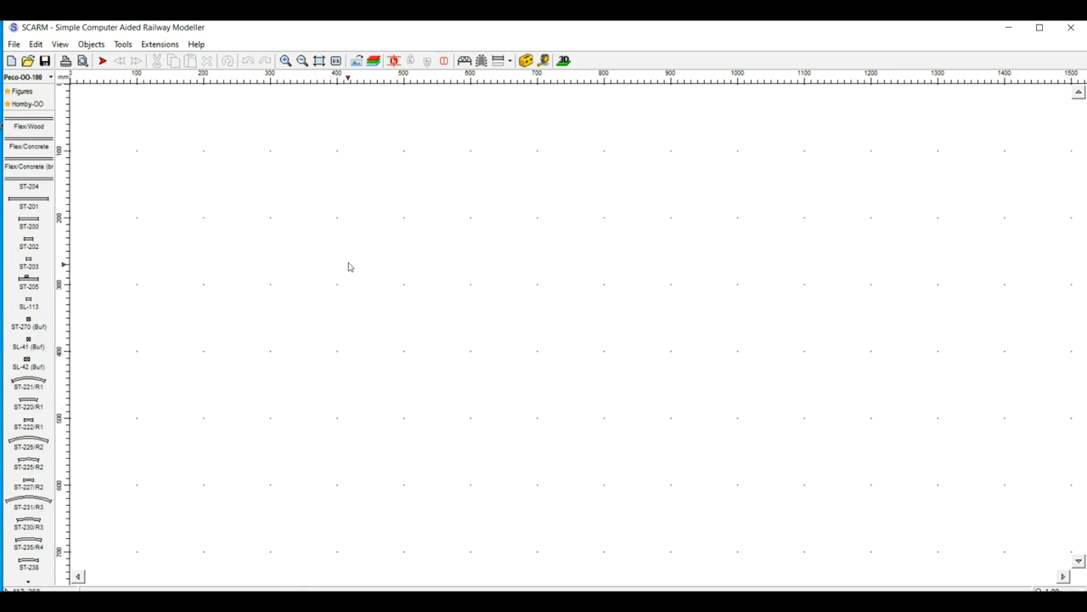
{"action": "left_click", "coordinate": [19, 40]}
{"action": "left_click", "coordinate": [665, 454]}
{"action": "left_click", "coordinate": [42, 161]}
{"action": "left_click", "coordinate": [268, 217]}
{"action": "left_click", "coordinate": [450, 242]}
{"action": "left_click", "coordinate": [446, 259]}
{"action": "left_click", "coordinate": [444, 260]}
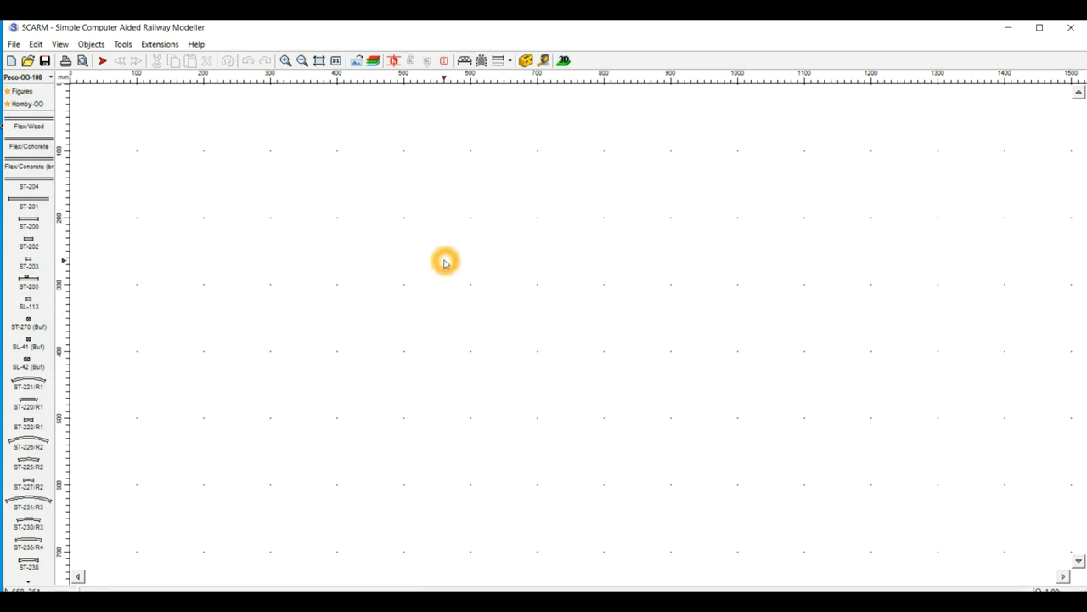
{"action": "left_click", "coordinate": [427, 252]}
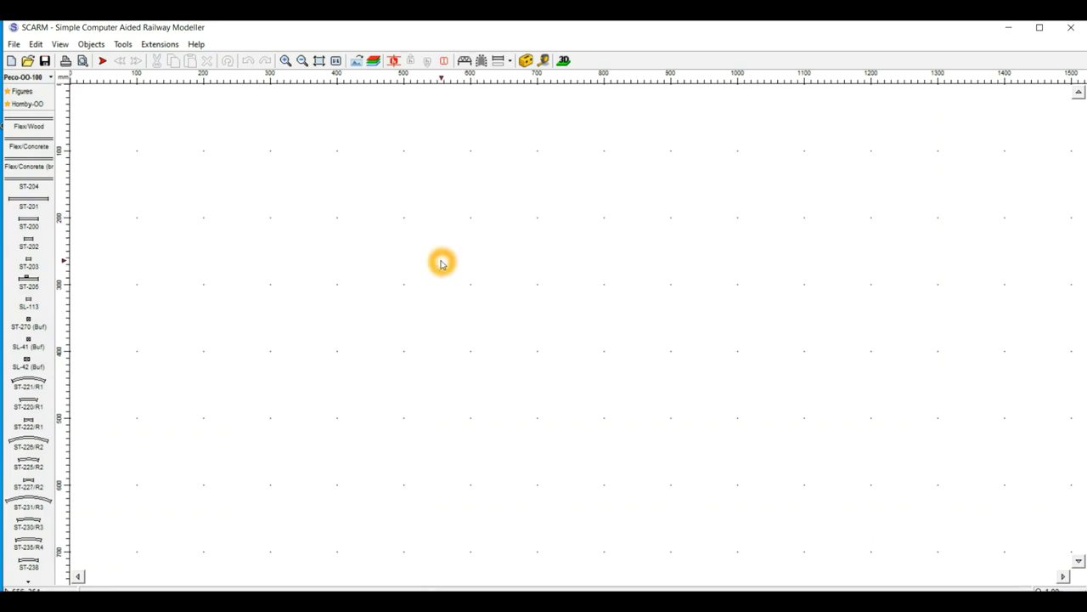
{"action": "left_click", "coordinate": [444, 263]}
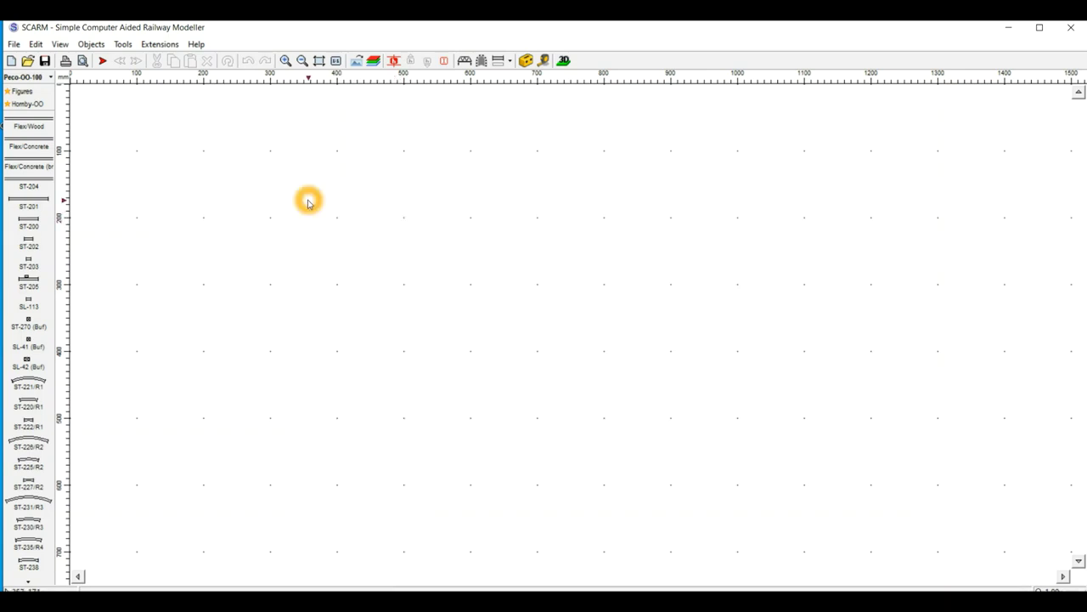
Review the measure units and grid step in the Dimensions settings, and close the settings without changing them.
{"action": "scroll", "coordinate": [204, 155], "scroll_direction": "down", "scroll_amount": 1}
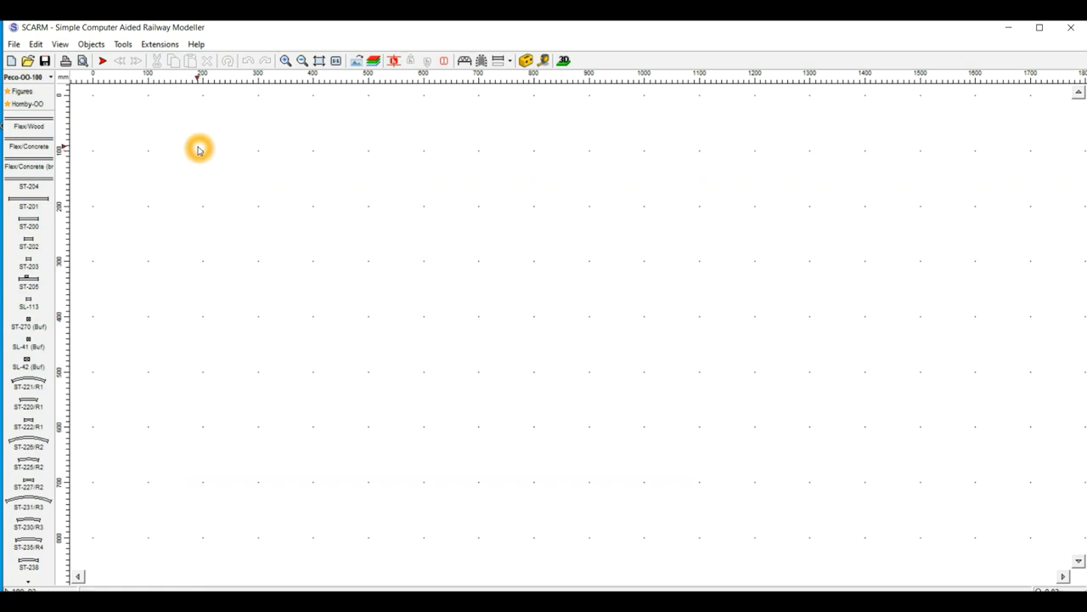
{"action": "scroll", "coordinate": [198, 150], "scroll_direction": "down", "scroll_amount": 1}
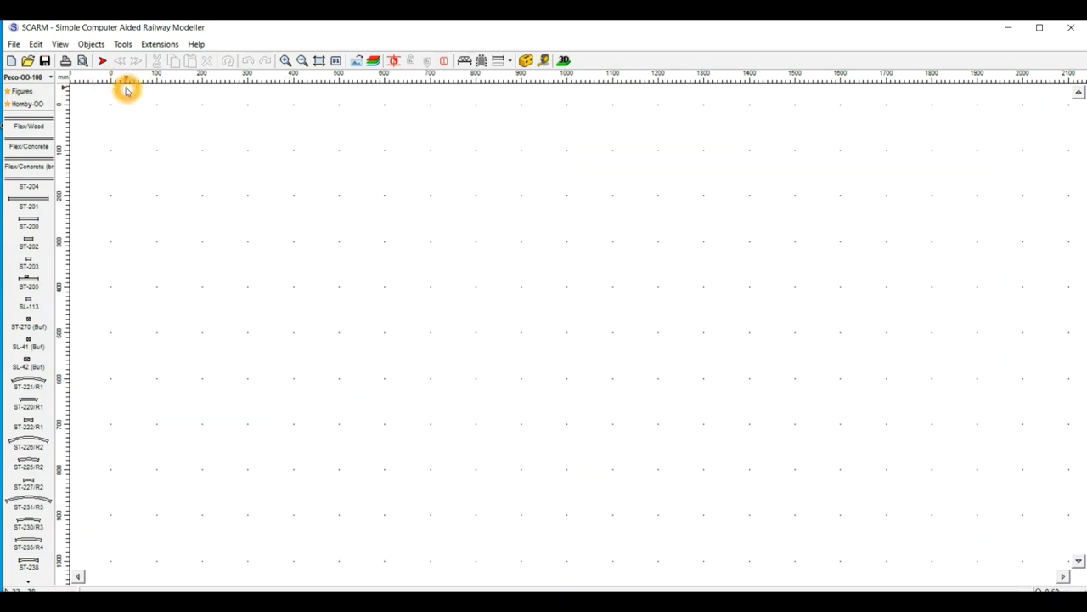
{"action": "left_click", "coordinate": [134, 114]}
{"action": "left_click", "coordinate": [143, 122]}
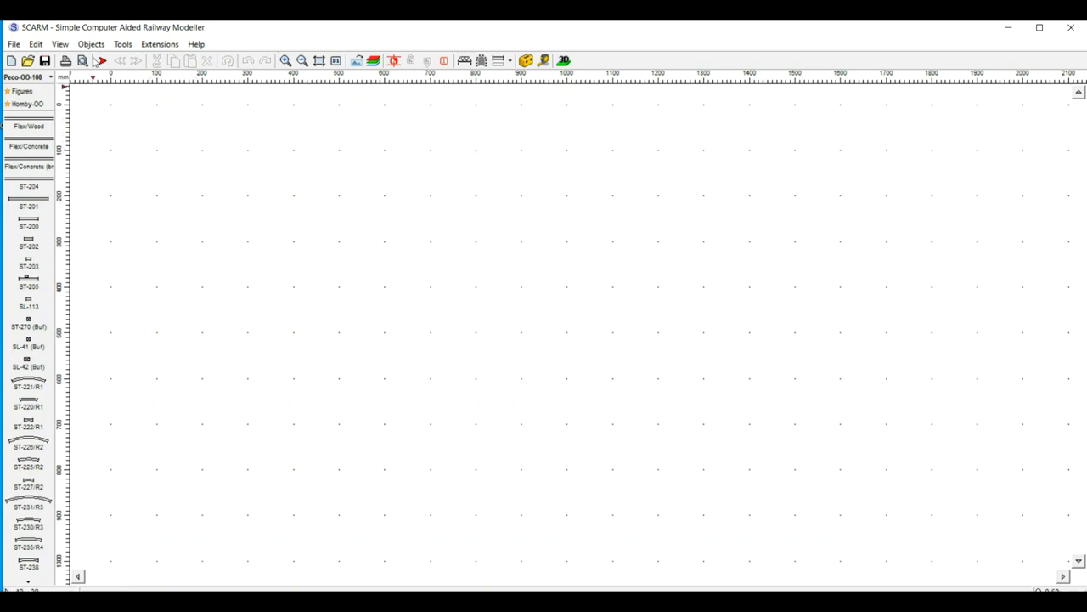
{"action": "left_click", "coordinate": [95, 89]}
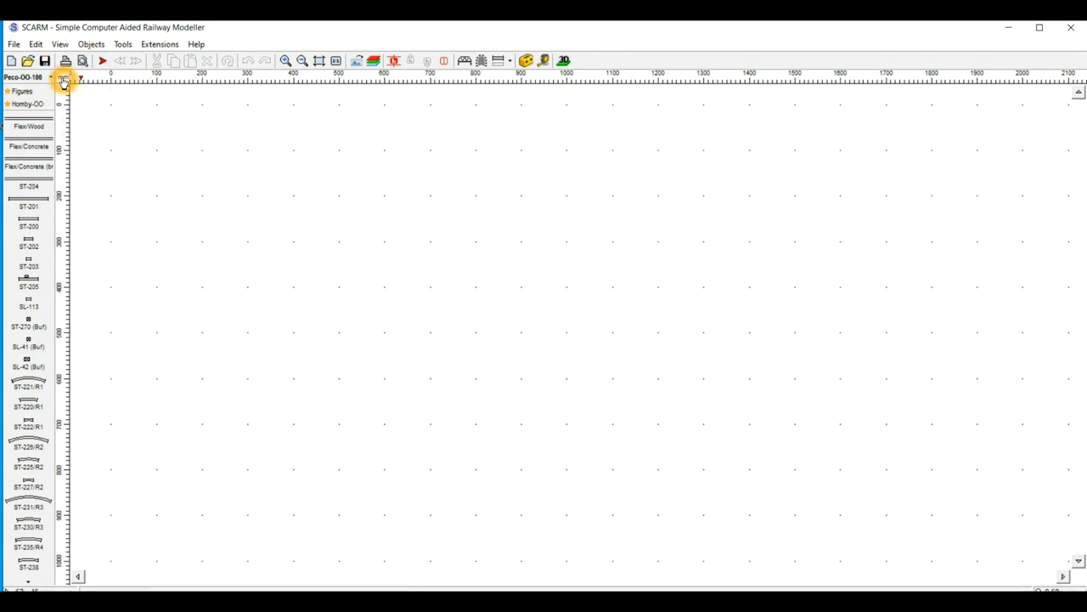
{"action": "left_click", "coordinate": [70, 78]}
{"action": "left_click", "coordinate": [125, 98]}
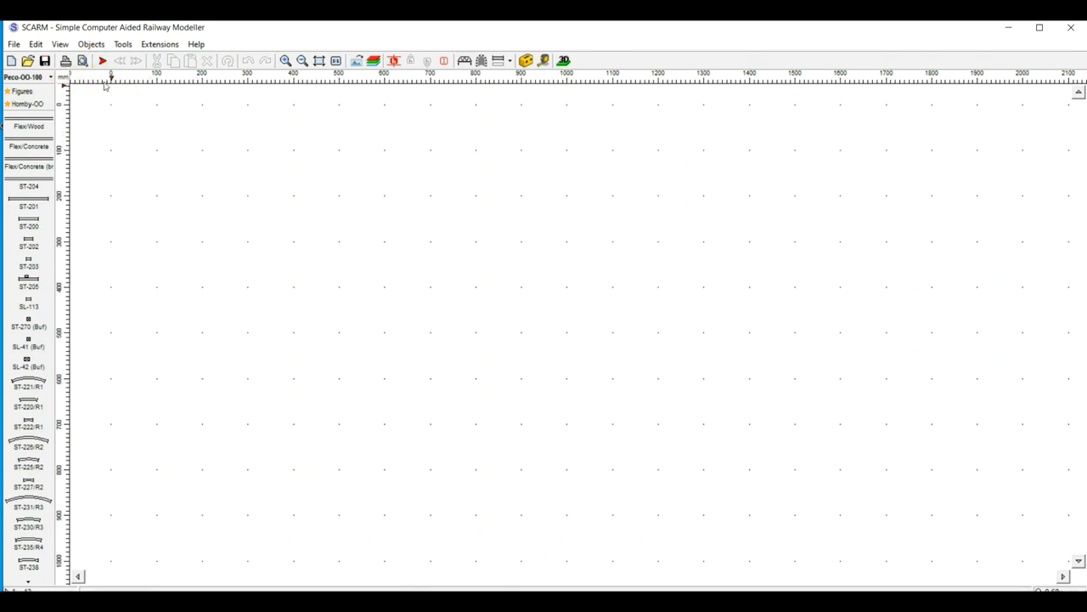
{"action": "left_click", "coordinate": [121, 45]}
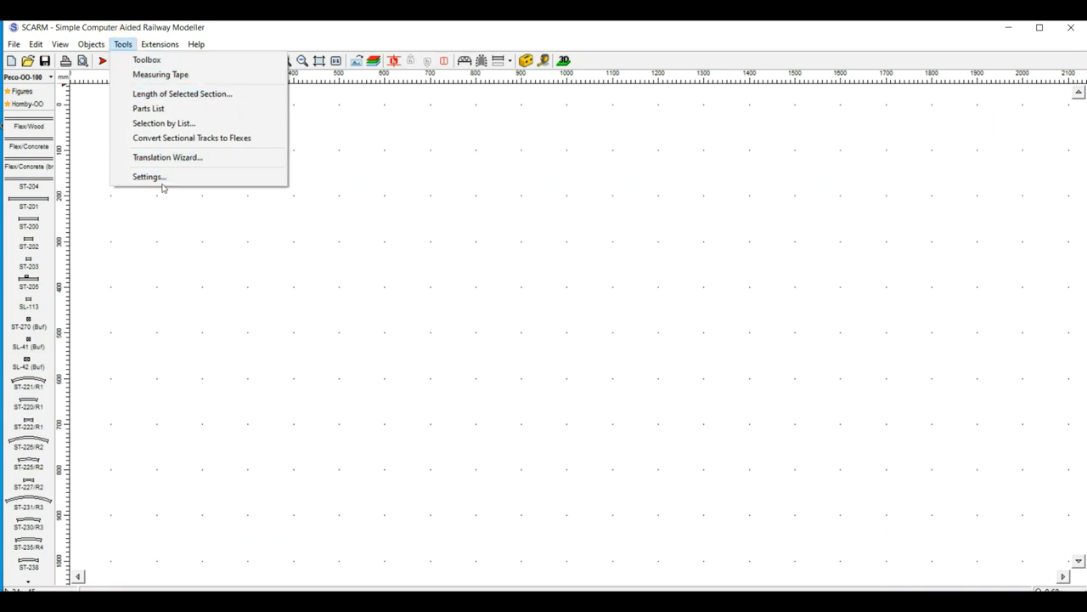
{"action": "left_click", "coordinate": [161, 177]}
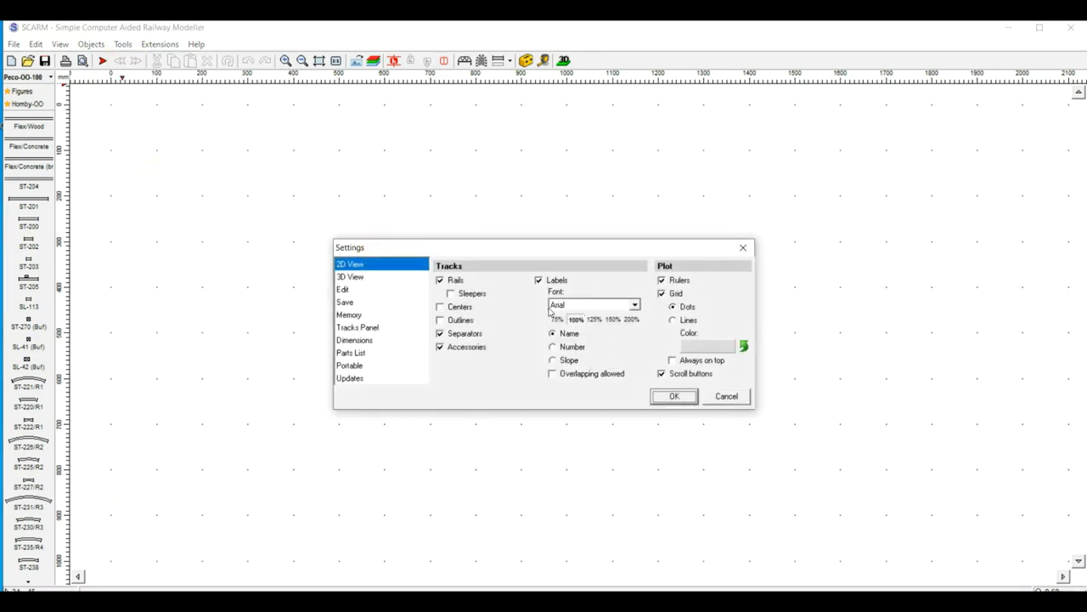
{"action": "left_click", "coordinate": [367, 340]}
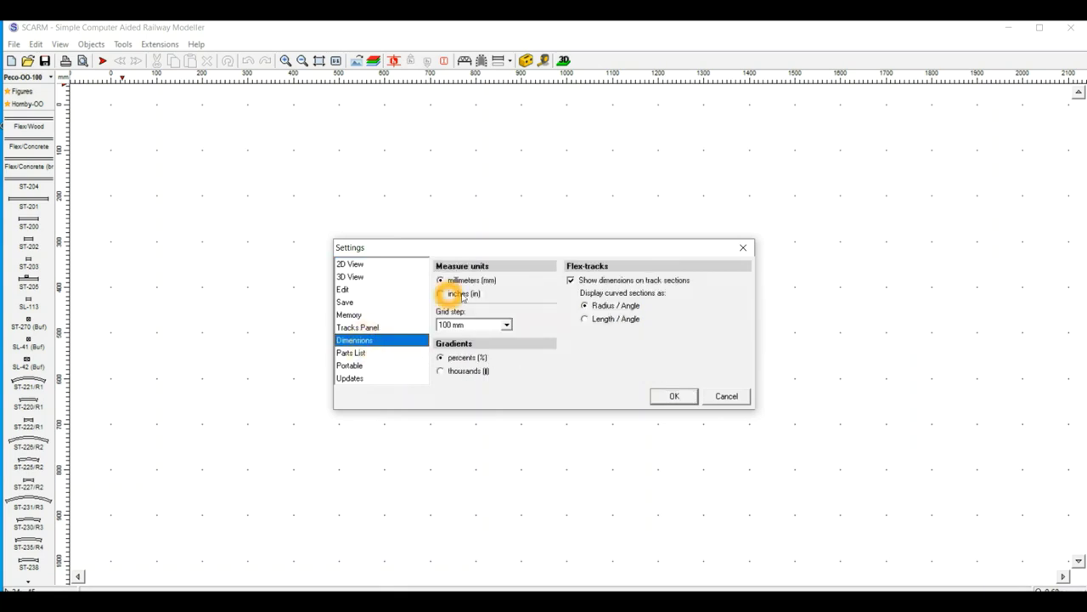
{"action": "left_click", "coordinate": [464, 294]}
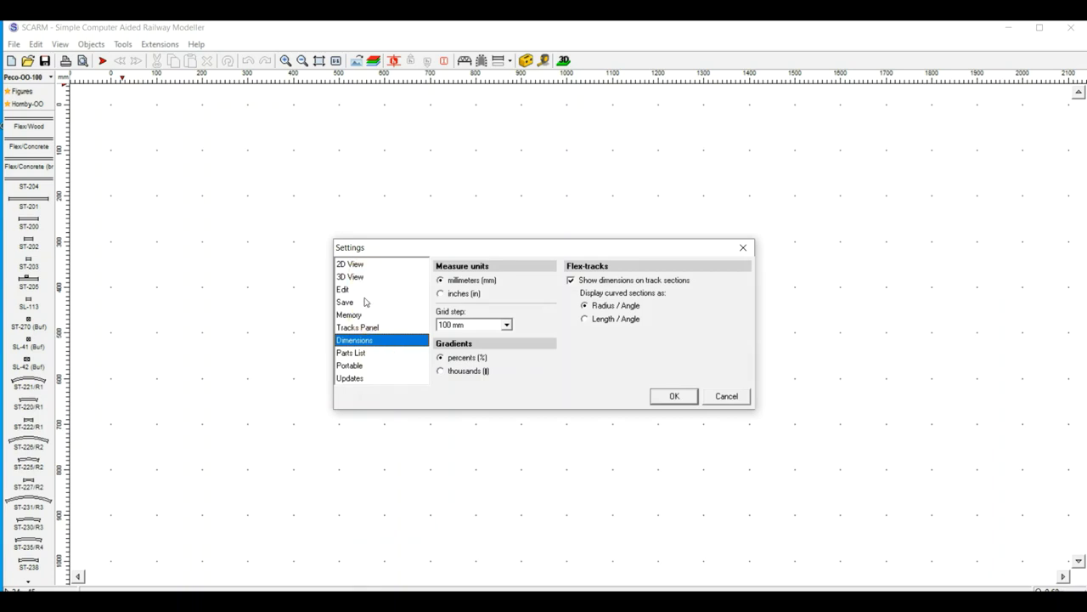
{"action": "left_click", "coordinate": [371, 344]}
{"action": "left_click", "coordinate": [473, 320]}
{"action": "left_click", "coordinate": [446, 285]}
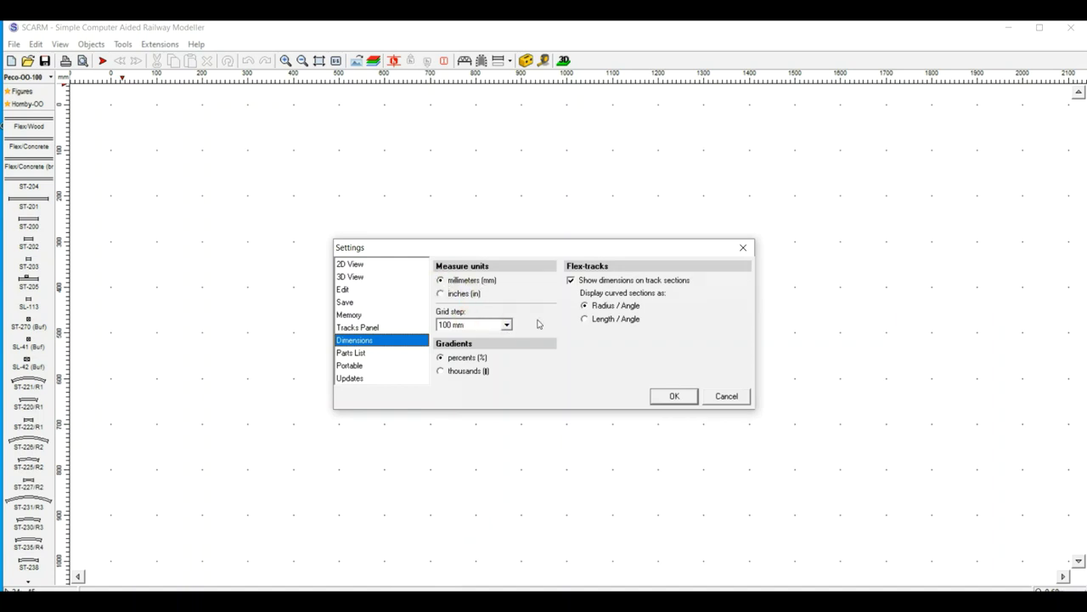
{"action": "left_click", "coordinate": [674, 397]}
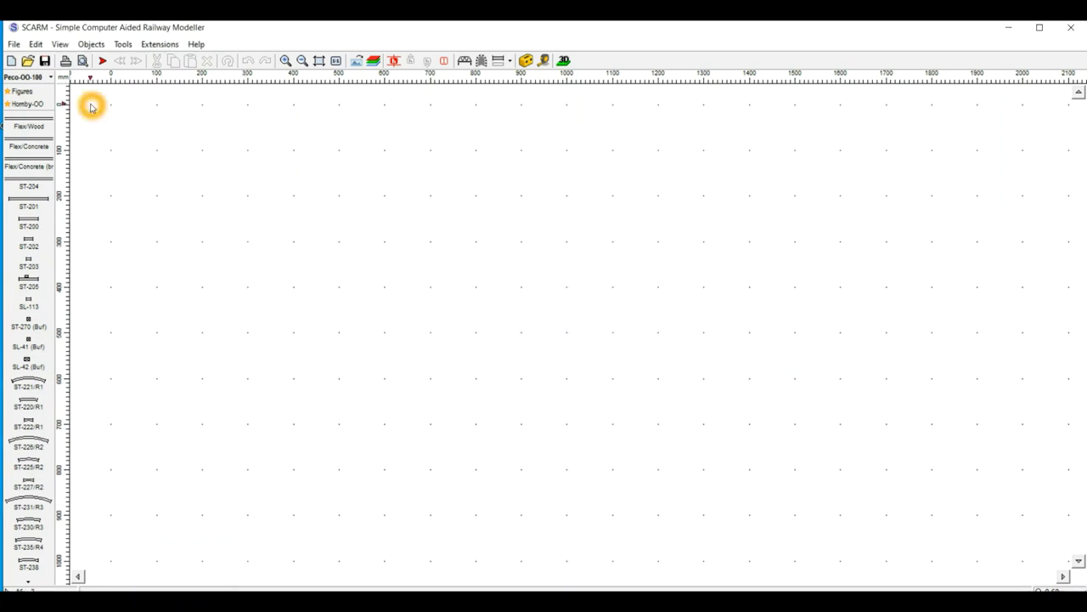
Create a rectangular baseboard about 2000 mm wide by 1000 mm deep, starting from the grid origin.
{"action": "left_click", "coordinate": [35, 49]}
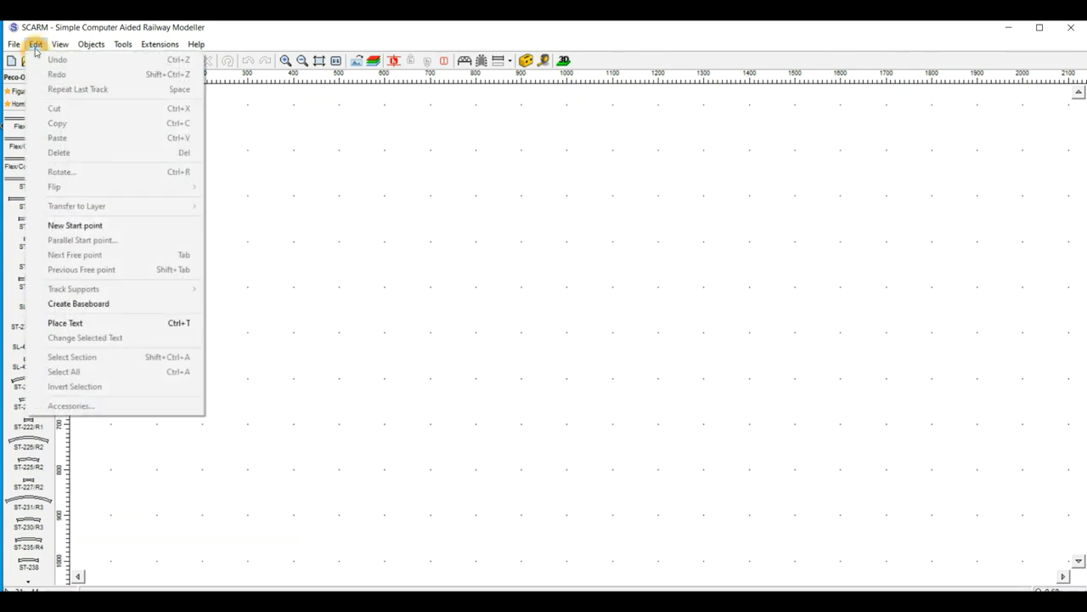
{"action": "left_click", "coordinate": [89, 304]}
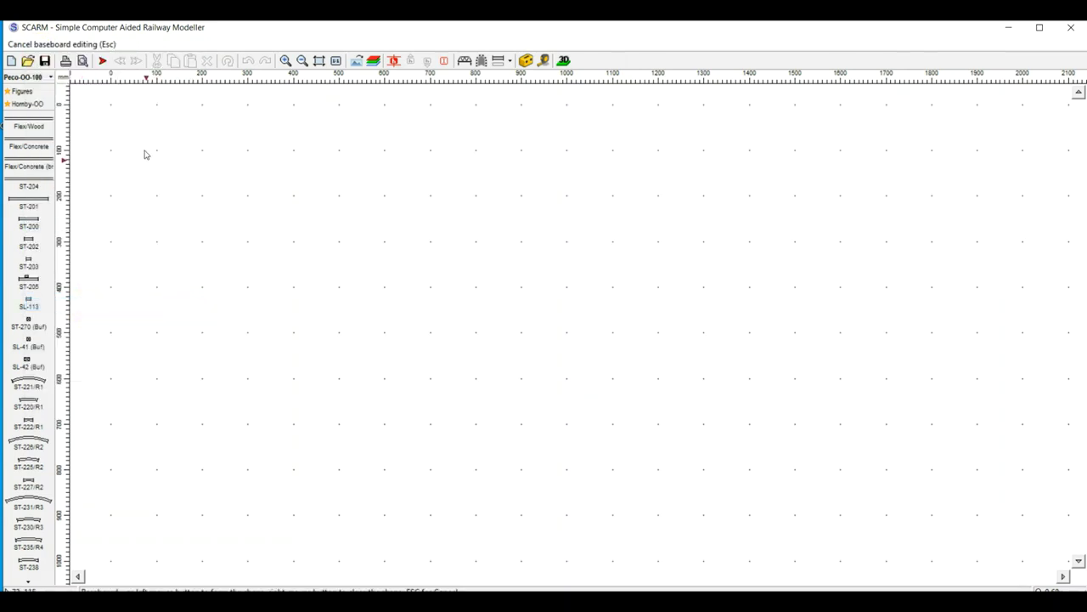
{"action": "left_click", "coordinate": [109, 107]}
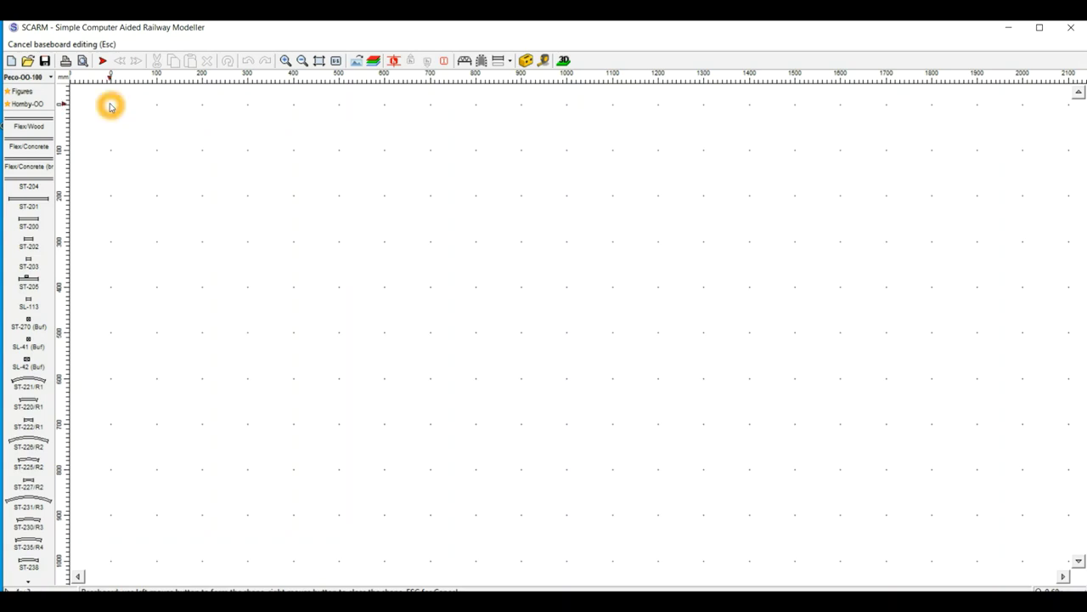
{"action": "left_click", "coordinate": [113, 560]}
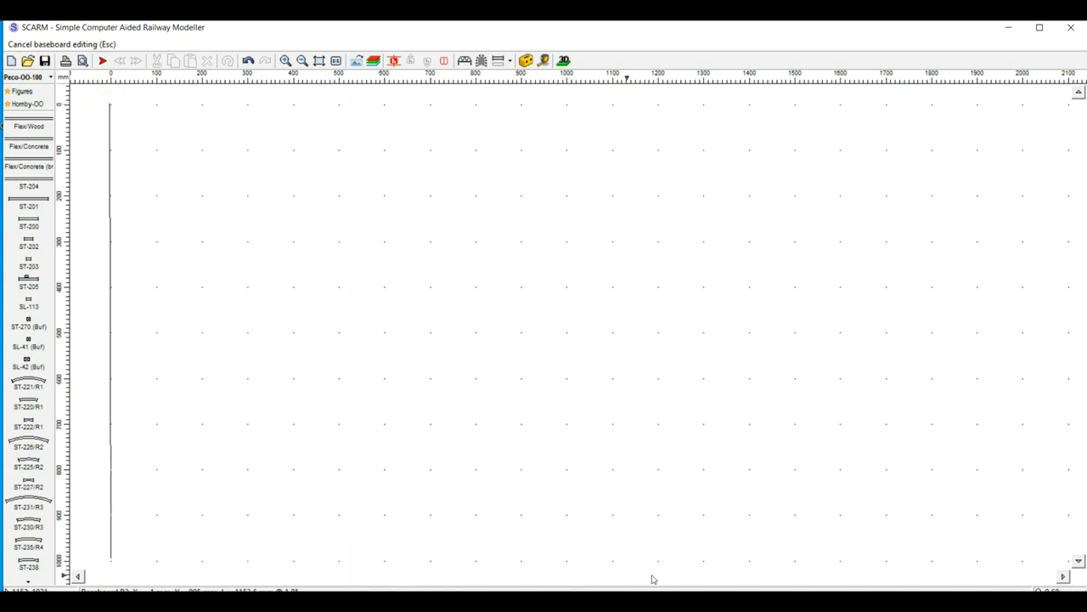
{"action": "left_click", "coordinate": [1025, 561]}
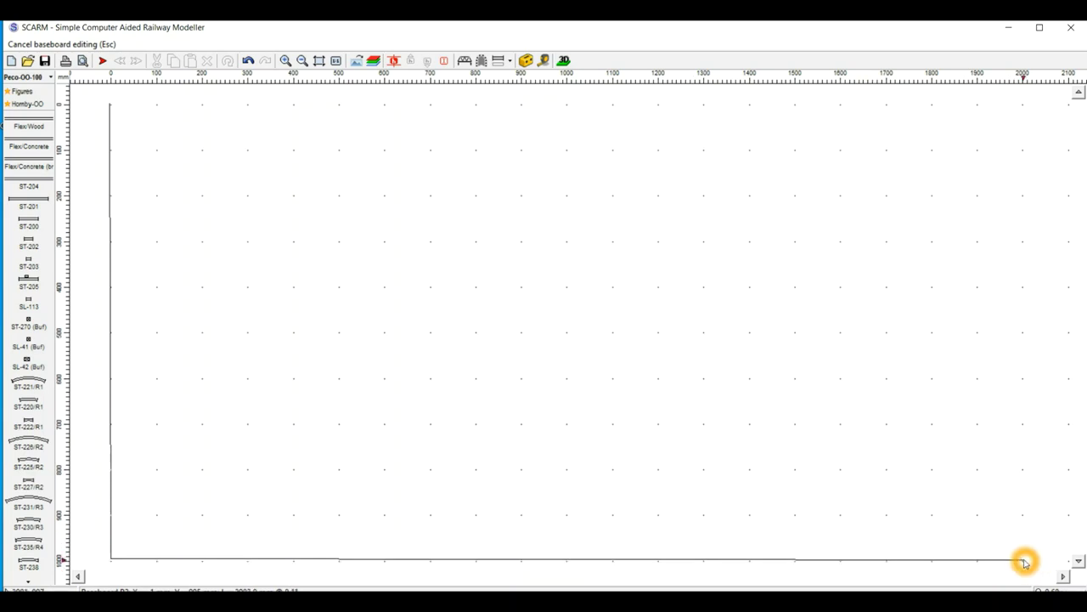
{"action": "left_click", "coordinate": [1024, 105]}
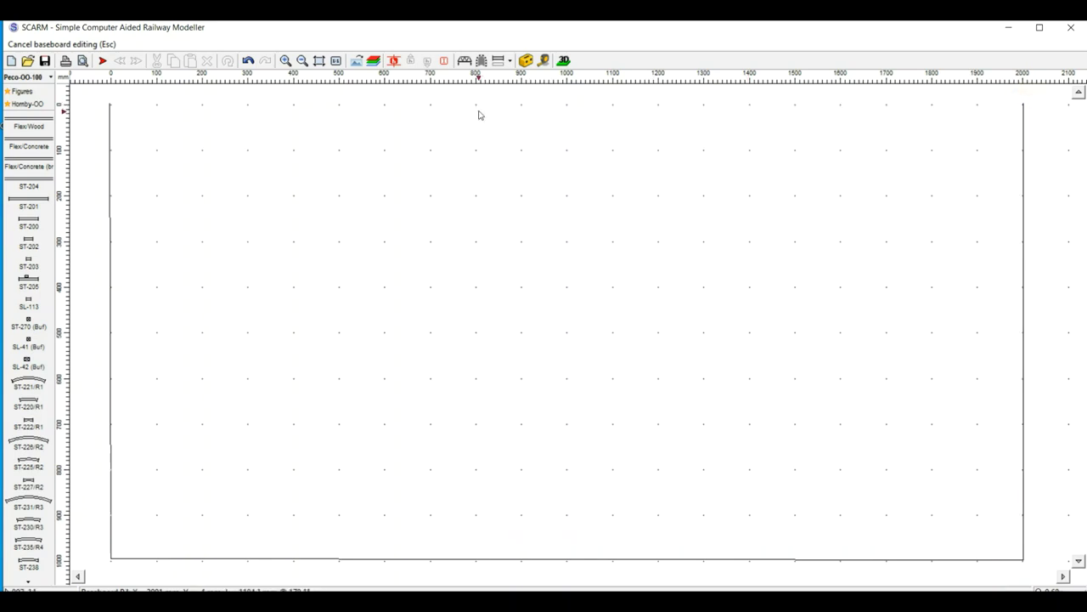
{"action": "double_click", "coordinate": [452, 105]}
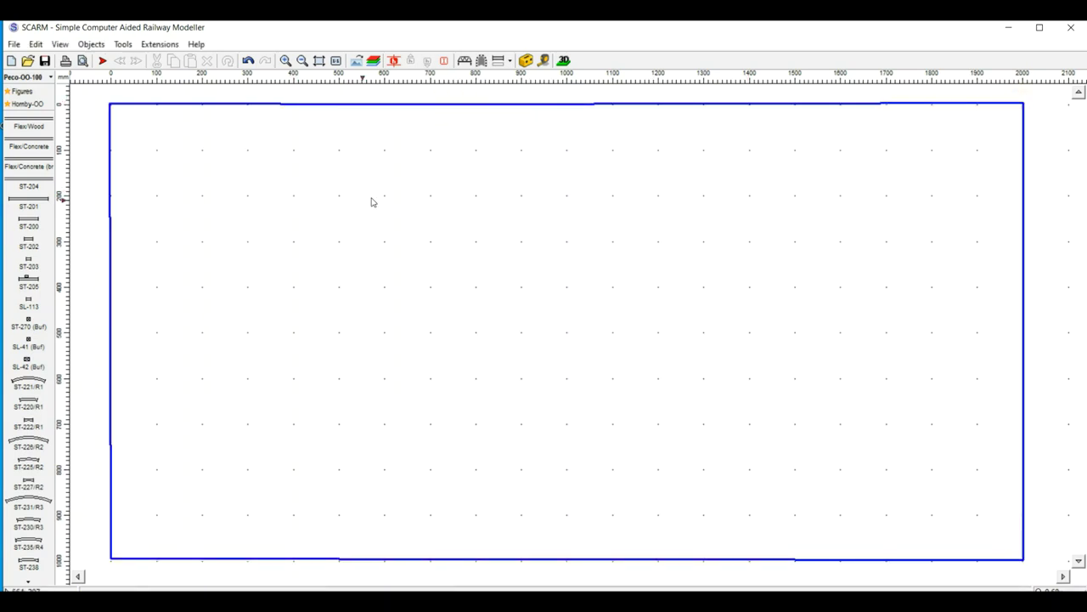
{"action": "left_click", "coordinate": [110, 104]}
{"action": "left_click", "coordinate": [110, 557]}
{"action": "left_click", "coordinate": [1023, 559]}
{"action": "left_click", "coordinate": [1023, 103]}
{"action": "left_click", "coordinate": [633, 109]}
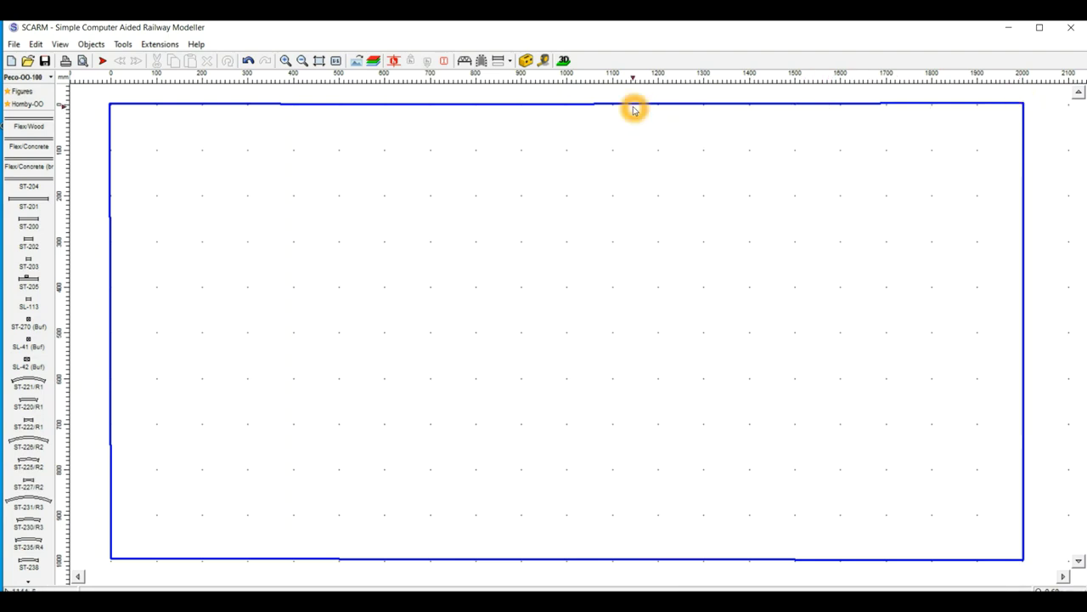
{"action": "left_click", "coordinate": [108, 104]}
{"action": "left_click", "coordinate": [118, 106]}
{"action": "left_click", "coordinate": [114, 103]}
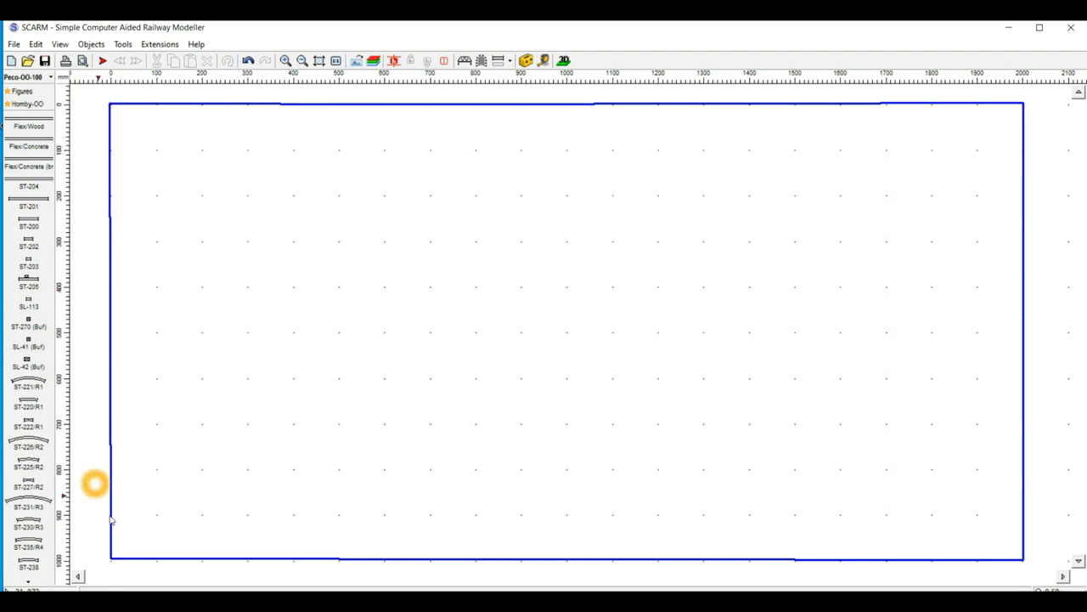
{"action": "left_click", "coordinate": [381, 273]}
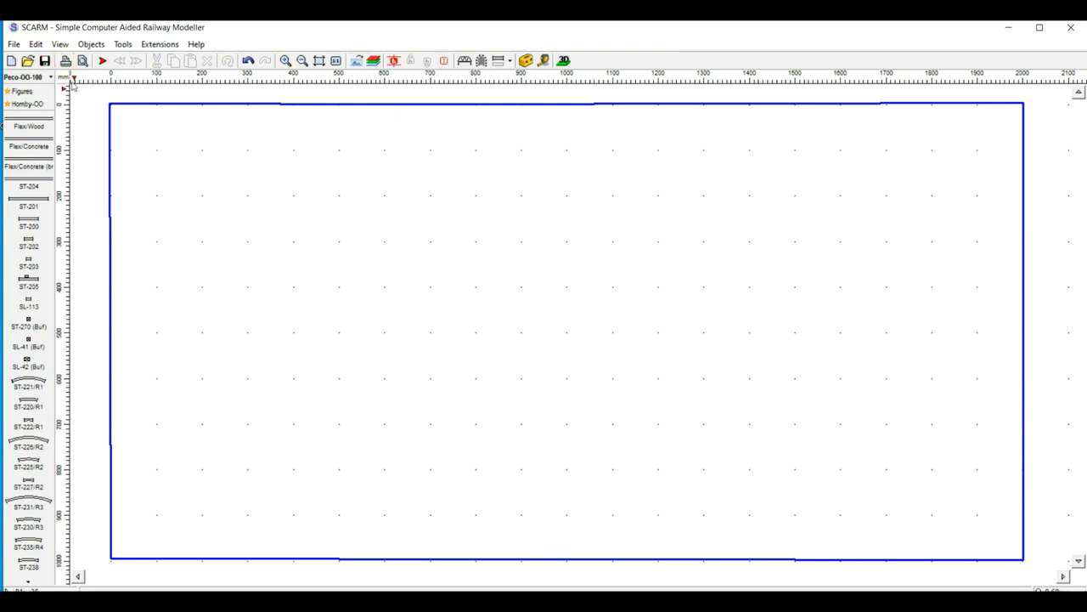
Lay a trial Flex/Wood track curving away from near the baseboard's centre, and delete it.
{"action": "left_click", "coordinate": [102, 62]}
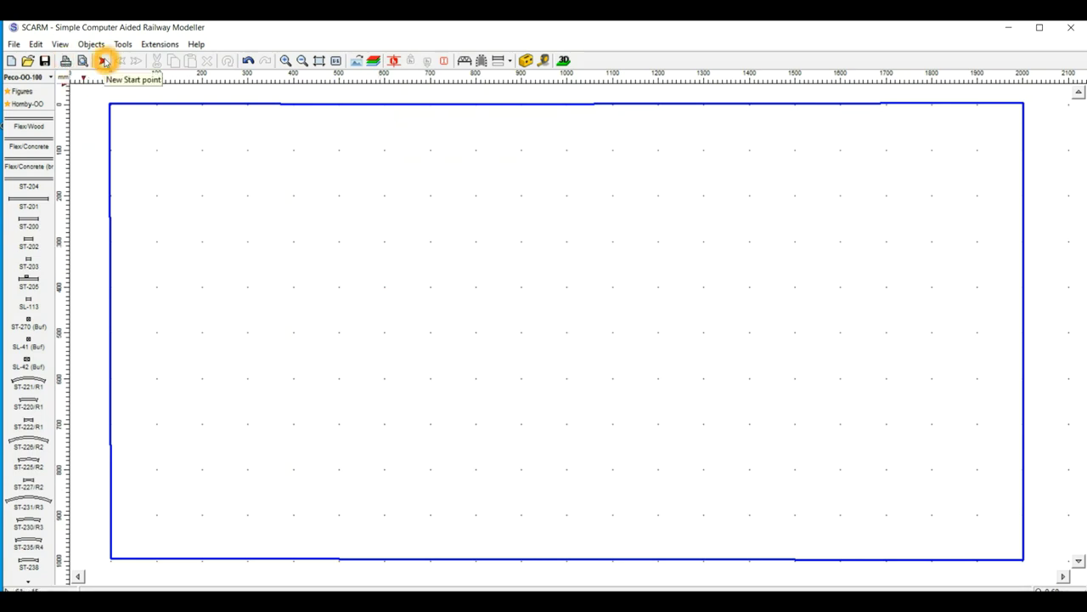
{"action": "left_click", "coordinate": [103, 62]}
{"action": "left_click", "coordinate": [102, 62]}
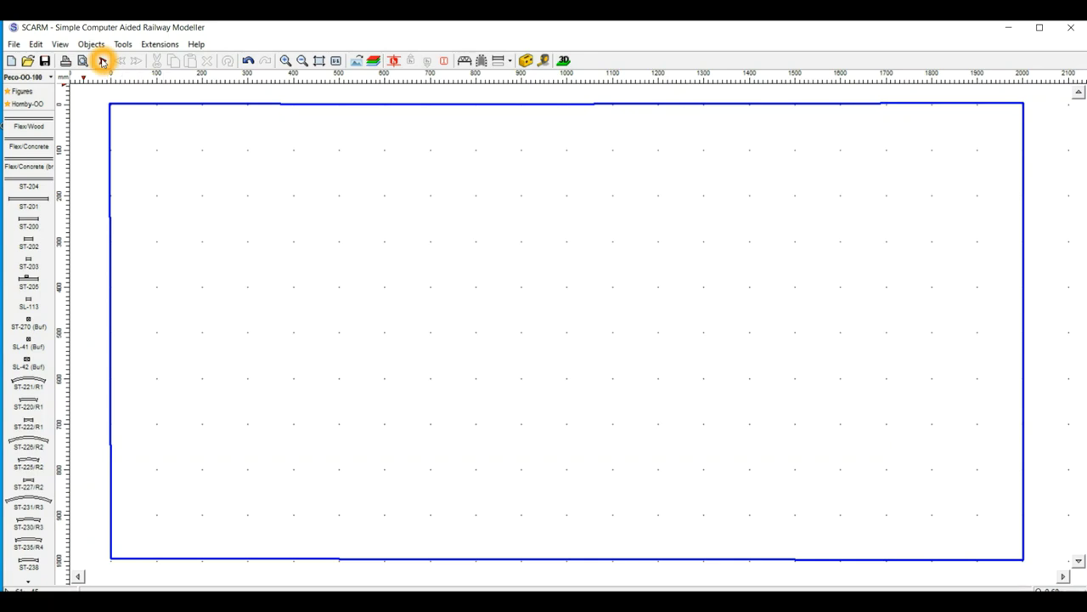
{"action": "left_click", "coordinate": [34, 119]}
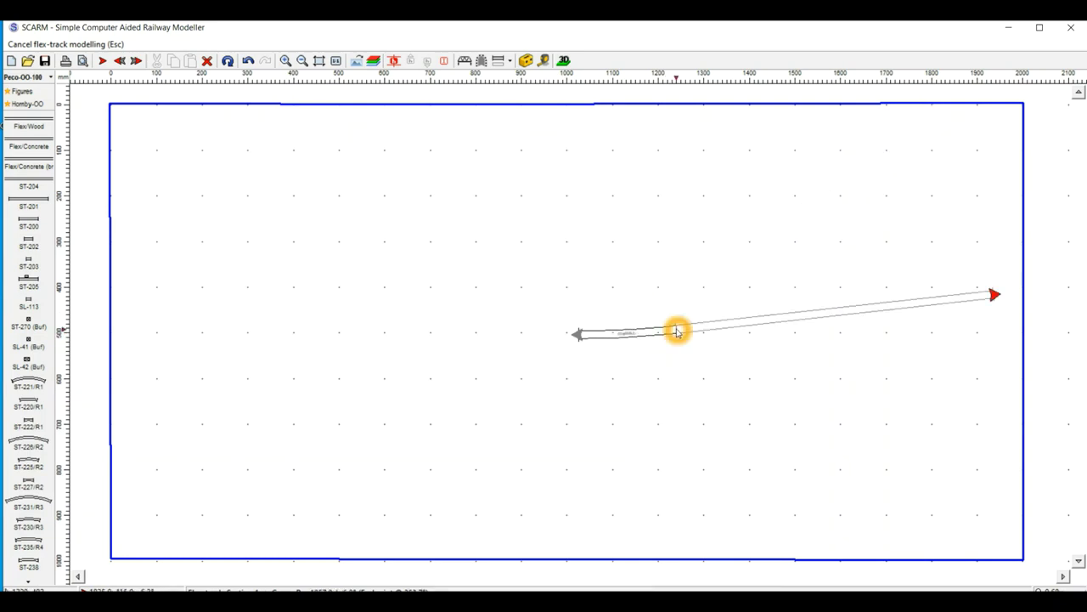
{"action": "left_click", "coordinate": [626, 301]}
{"action": "left_click", "coordinate": [755, 301]}
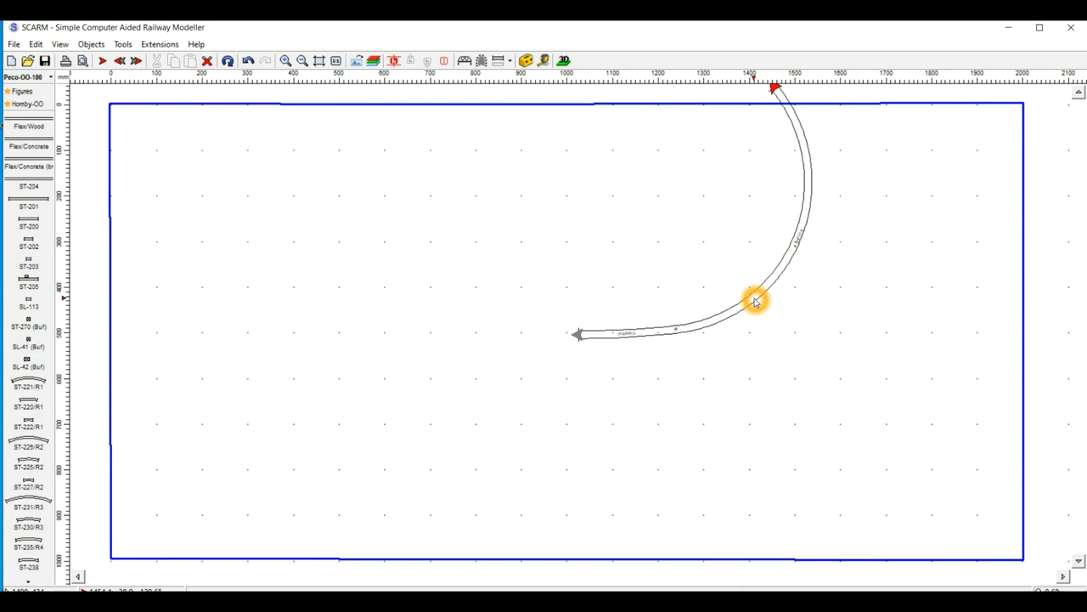
{"action": "left_click", "coordinate": [756, 299]}
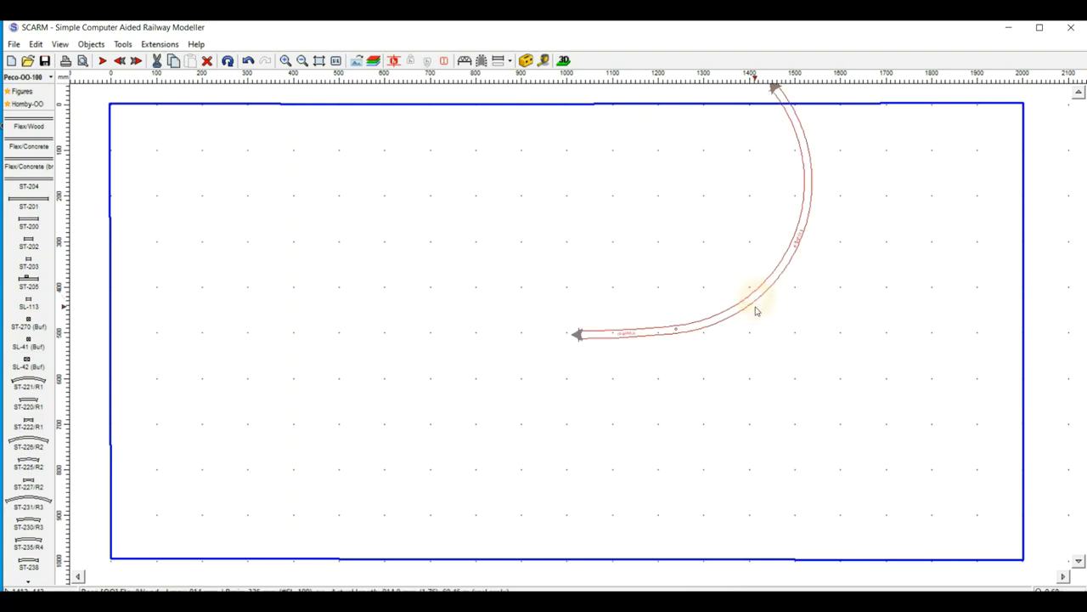
{"action": "key", "text": "Delete"}
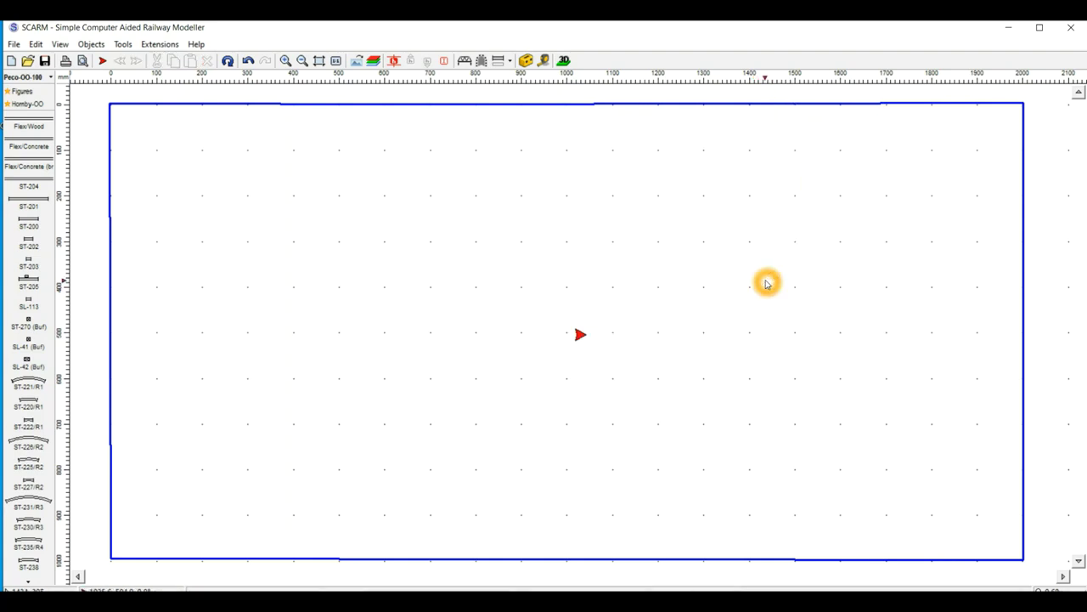
Place a new track start point facing right at about 1000, 800 mm on the baseboard.
{"action": "left_click", "coordinate": [103, 61]}
{"action": "left_click", "coordinate": [568, 469]}
{"action": "left_click", "coordinate": [643, 469]}
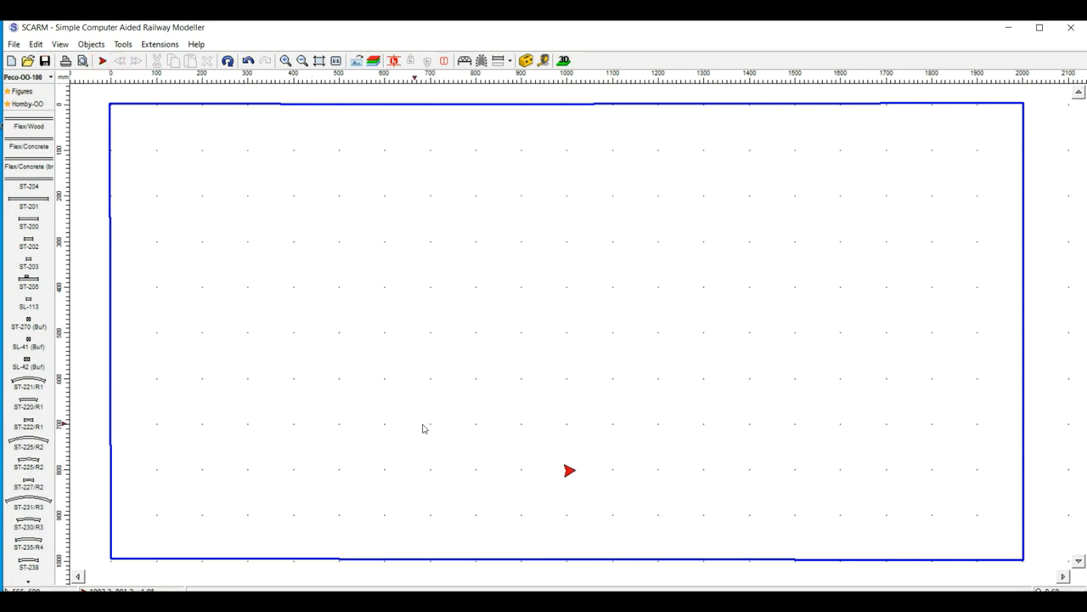
{"action": "left_click", "coordinate": [568, 471]}
{"action": "left_click", "coordinate": [570, 381]}
Place another start point at about 1000, 600 mm and orient it to face left.
{"action": "left_click", "coordinate": [103, 61]}
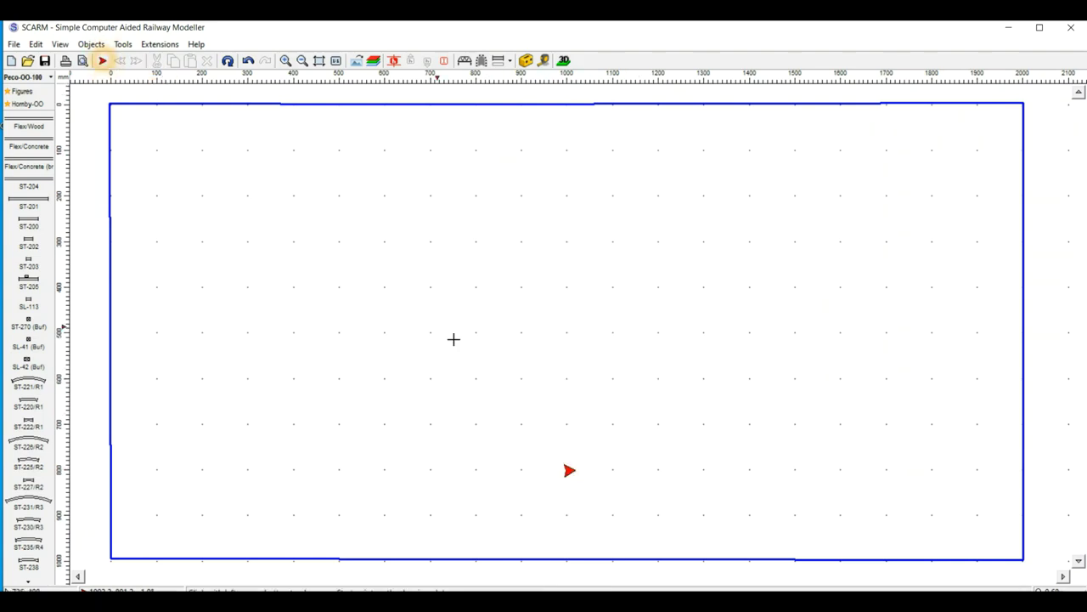
{"action": "left_click", "coordinate": [569, 379]}
{"action": "left_click_drag", "start_coordinate": [611, 381], "coordinate": [567, 291]}
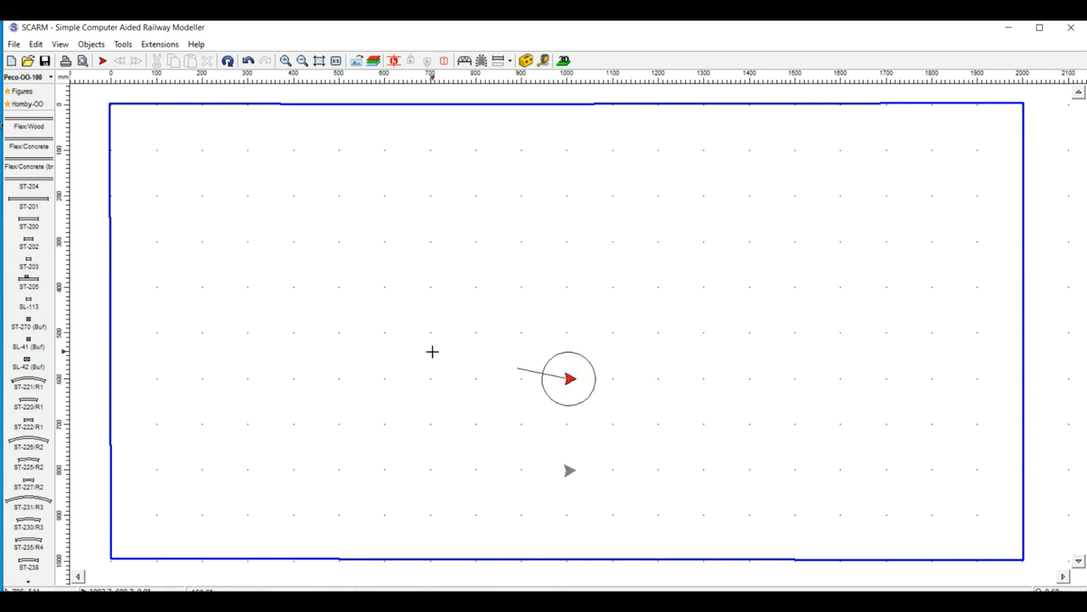
{"action": "left_click_drag", "start_coordinate": [428, 356], "coordinate": [417, 376]}
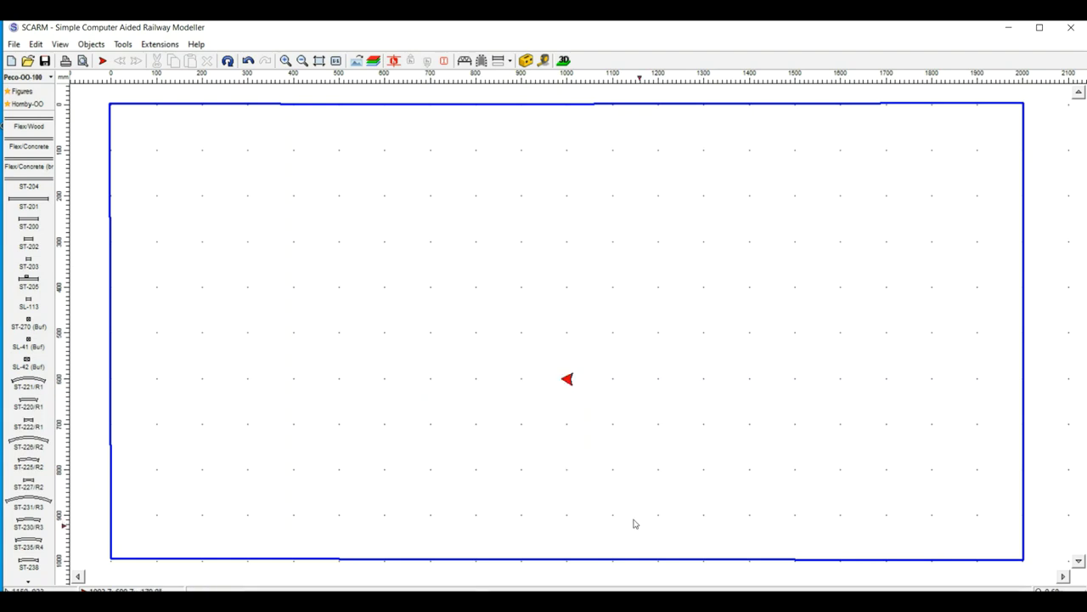
Lay a straight ST-201 track from the left-facing start point, and delete it.
{"action": "left_click", "coordinate": [32, 204]}
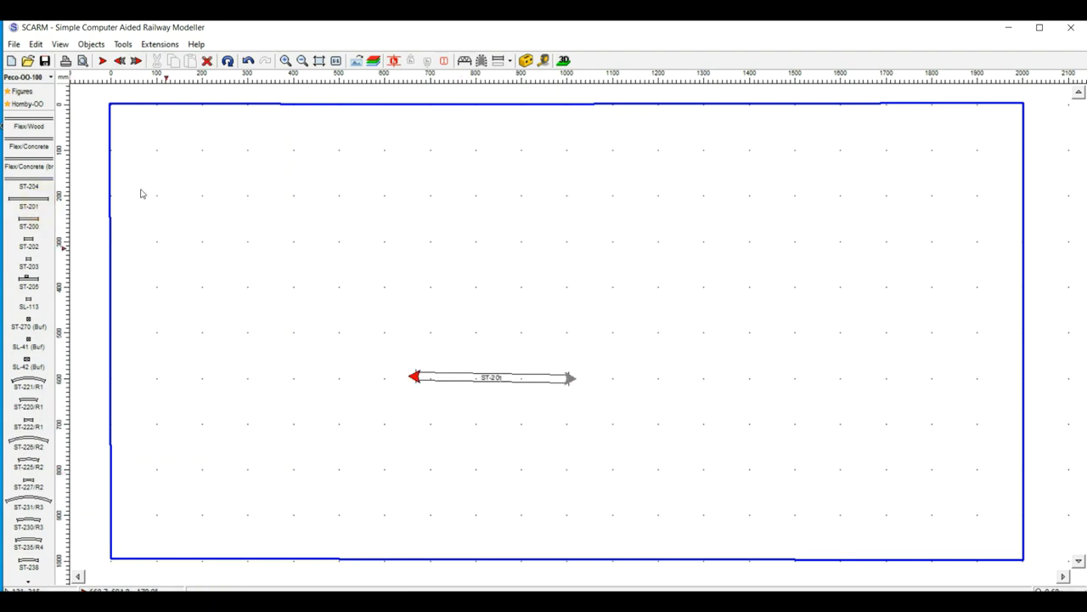
{"action": "left_click", "coordinate": [461, 381]}
{"action": "left_click", "coordinate": [466, 383]}
{"action": "key", "text": "Delete"}
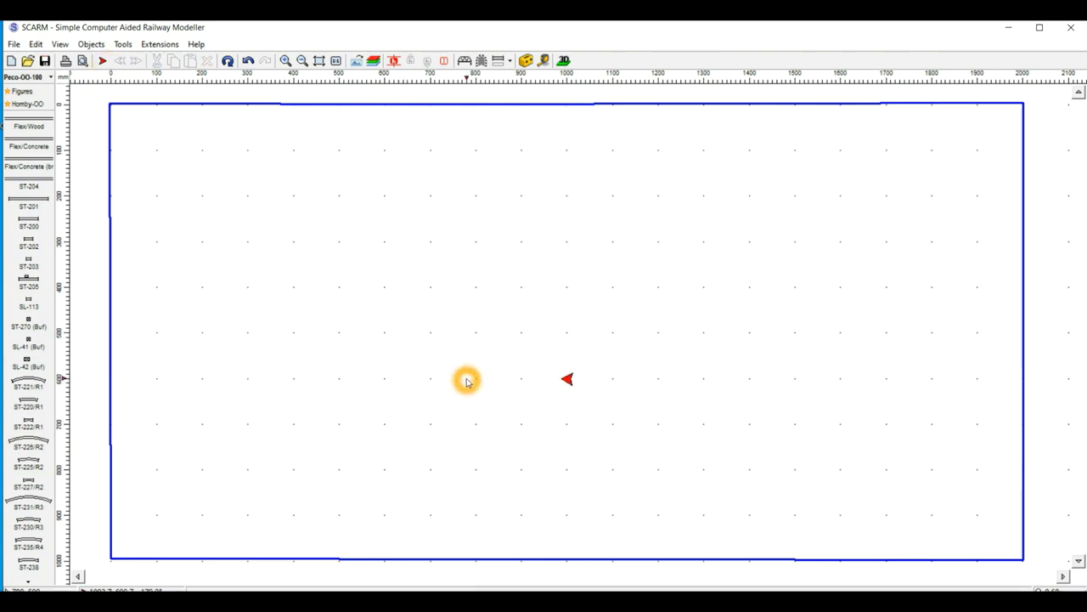
Place a new start point at about 900, 900 mm near the baseboard's front edge, facing right.
{"action": "left_click", "coordinate": [102, 61]}
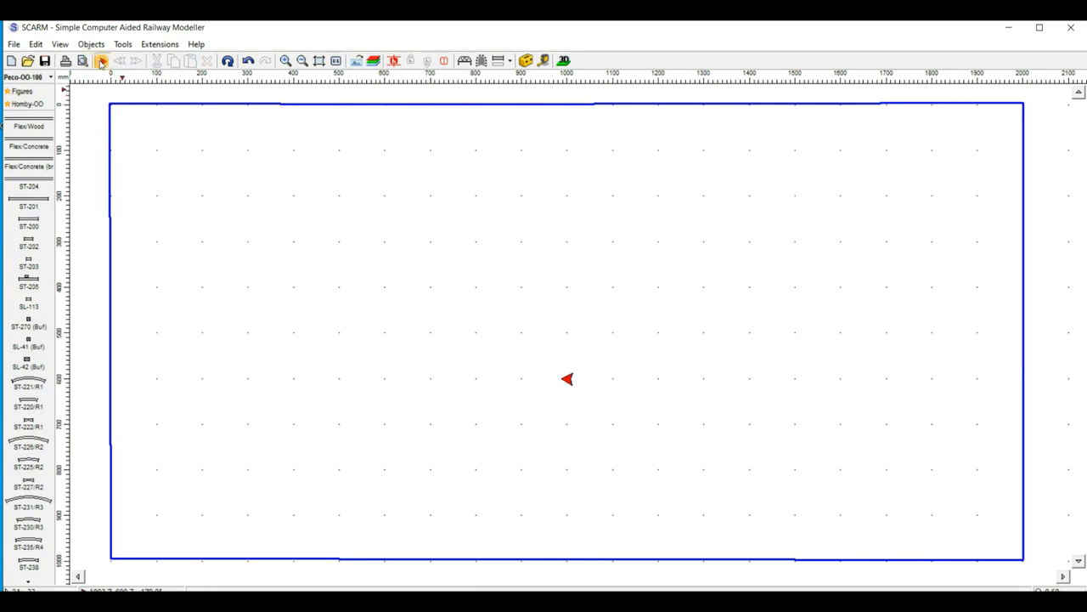
{"action": "left_click", "coordinate": [522, 526]}
{"action": "left_click_drag", "start_coordinate": [522, 514], "coordinate": [585, 514]}
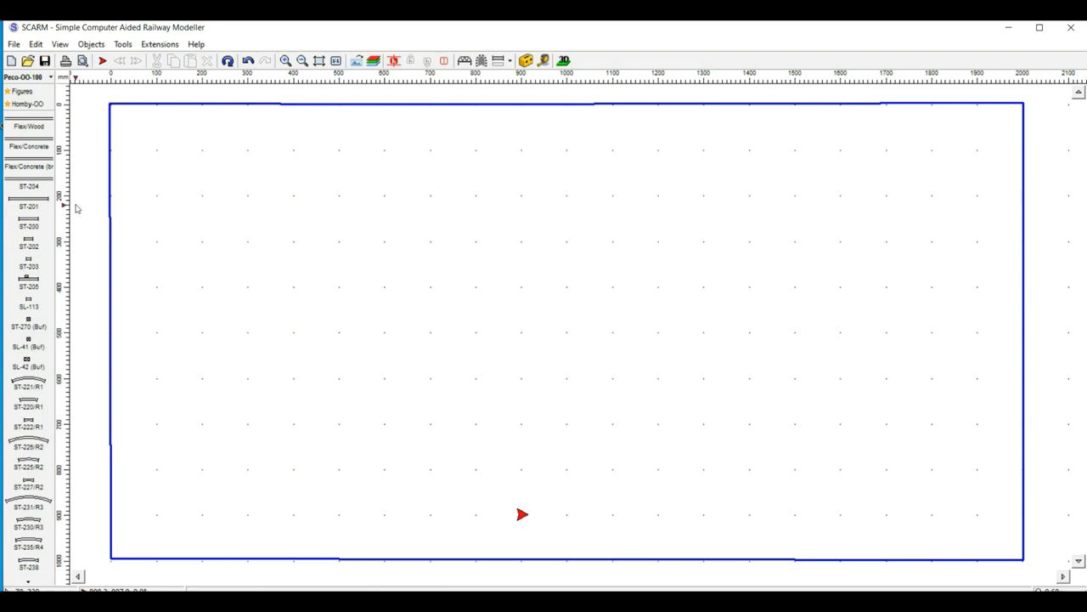
Examine the available scales and track libraries, and choose the Peco-OO-100 Streamline and Set-track systems under OO 1:76.
{"action": "left_click", "coordinate": [51, 78]}
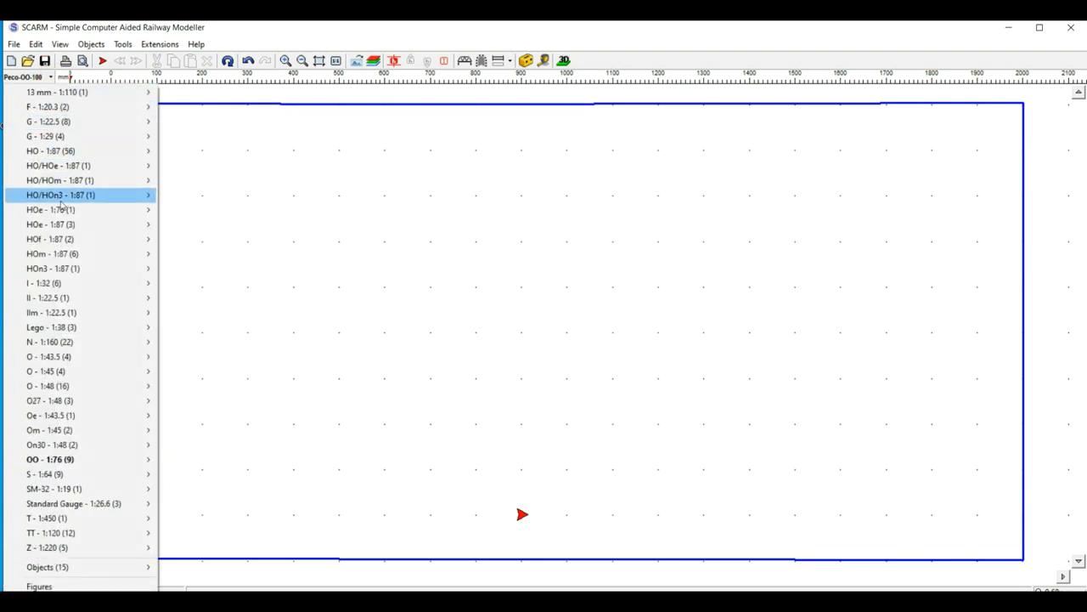
{"action": "left_click", "coordinate": [91, 491]}
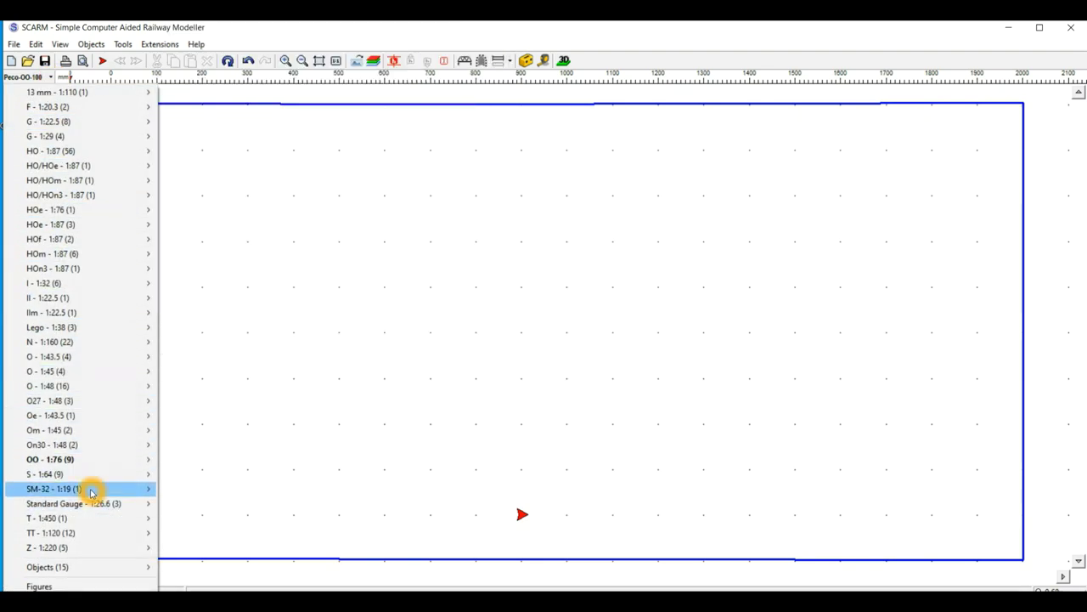
{"action": "left_click", "coordinate": [86, 435]}
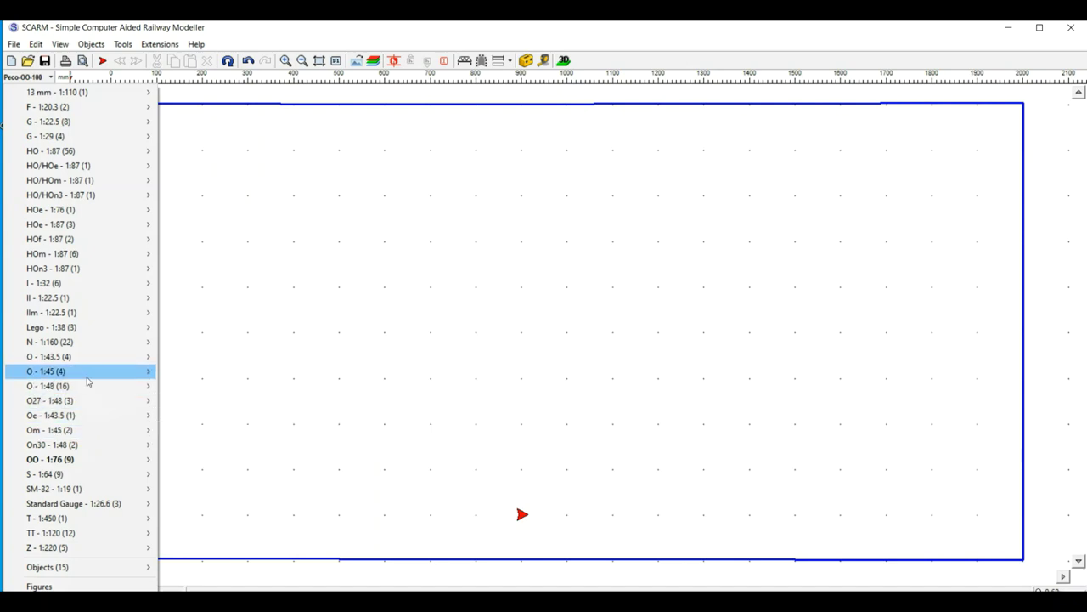
{"action": "left_click", "coordinate": [83, 336]}
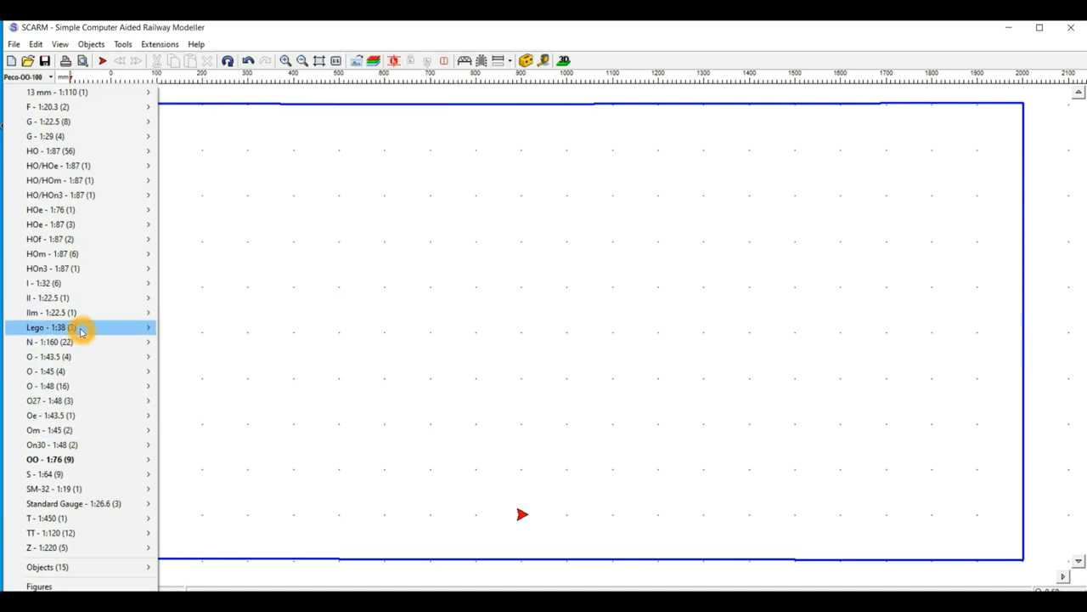
{"action": "mouse_move", "coordinate": [82, 333]}
{"action": "mouse_move", "coordinate": [89, 195]}
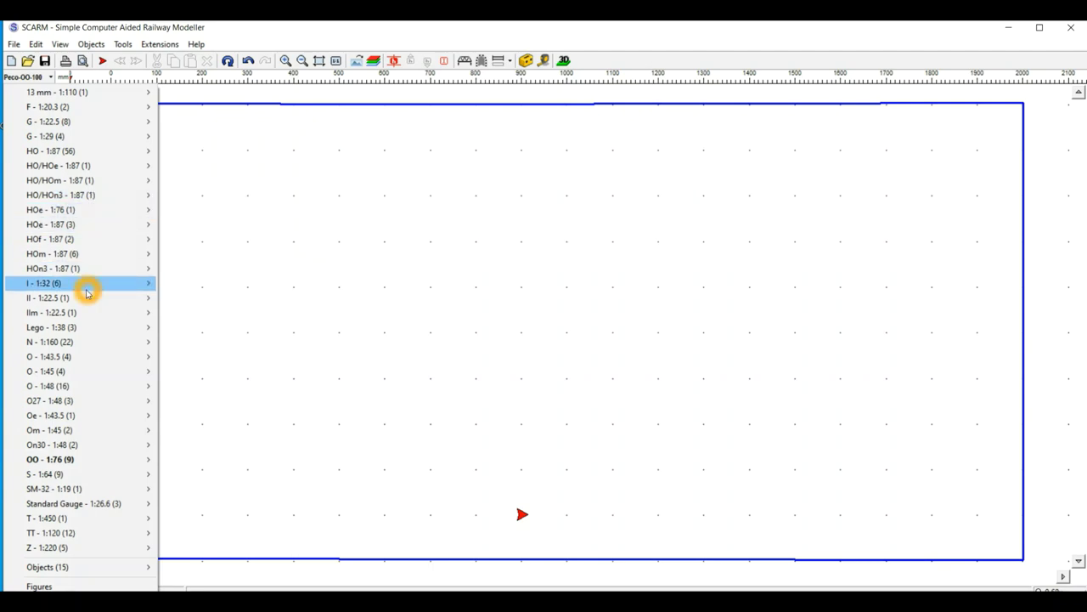
{"action": "left_click", "coordinate": [90, 467]}
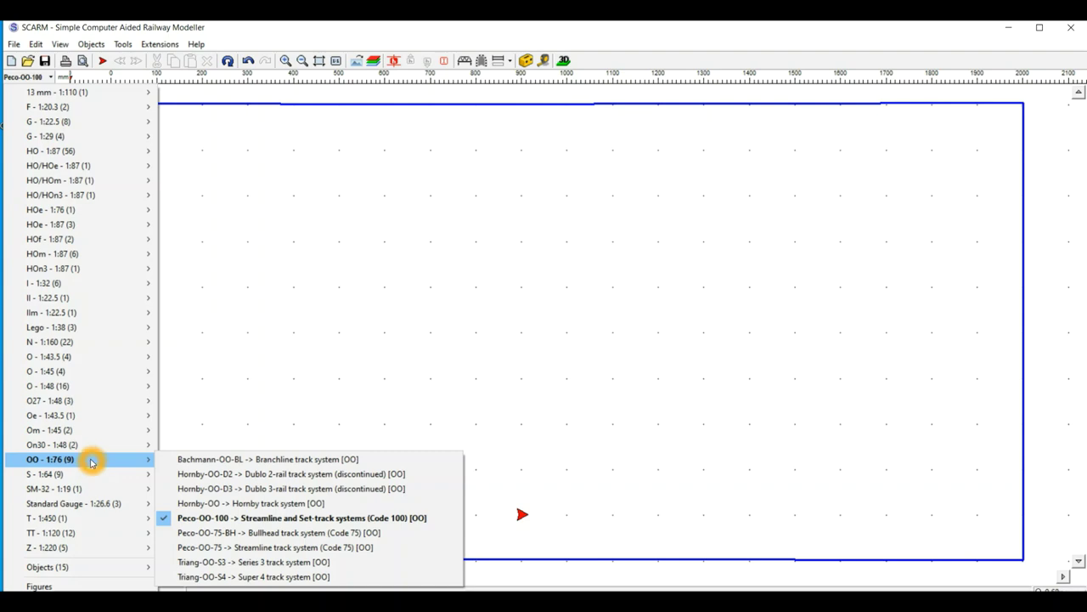
{"action": "left_click", "coordinate": [195, 518]}
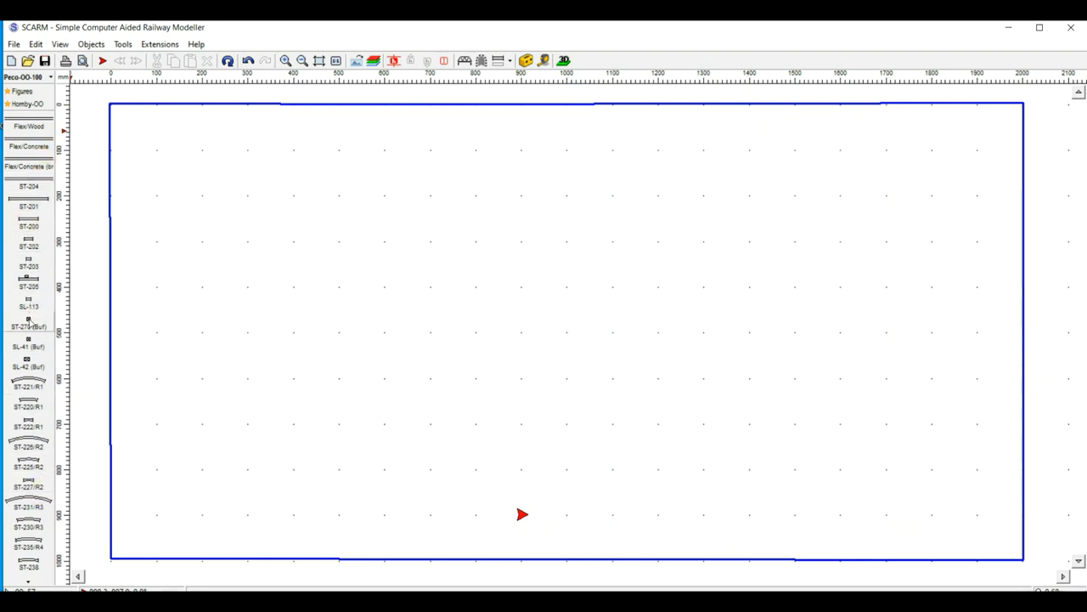
Examine the track pieces in the Peco-OO-100 library, from flex tracks and curves to turnouts, crossings and the turntable.
{"action": "scroll", "coordinate": [31, 361], "scroll_direction": "down", "scroll_amount": 5}
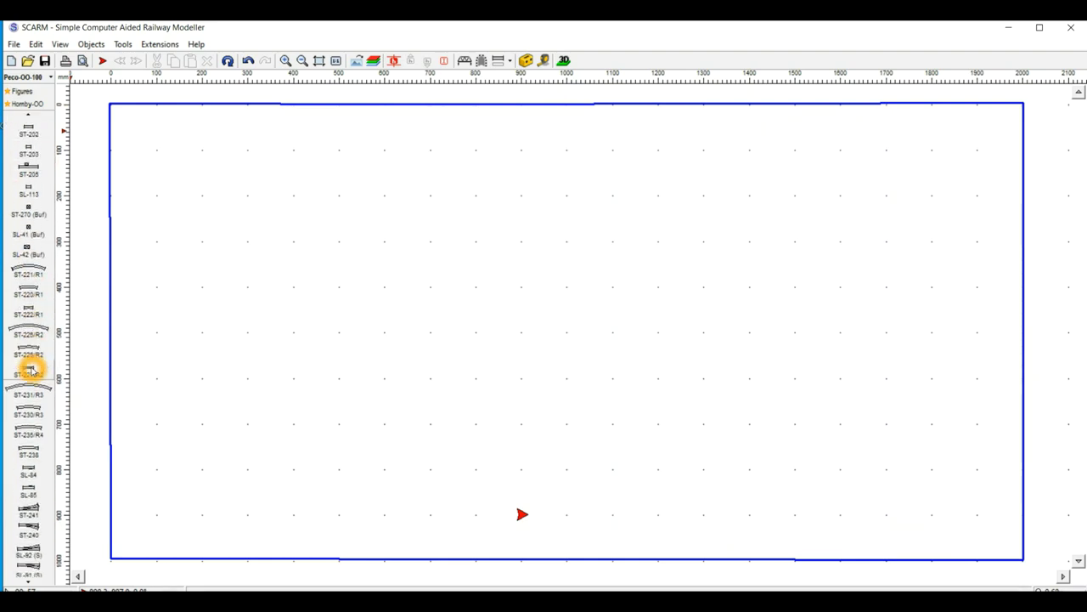
{"action": "scroll", "coordinate": [31, 367], "scroll_direction": "down", "scroll_amount": 10}
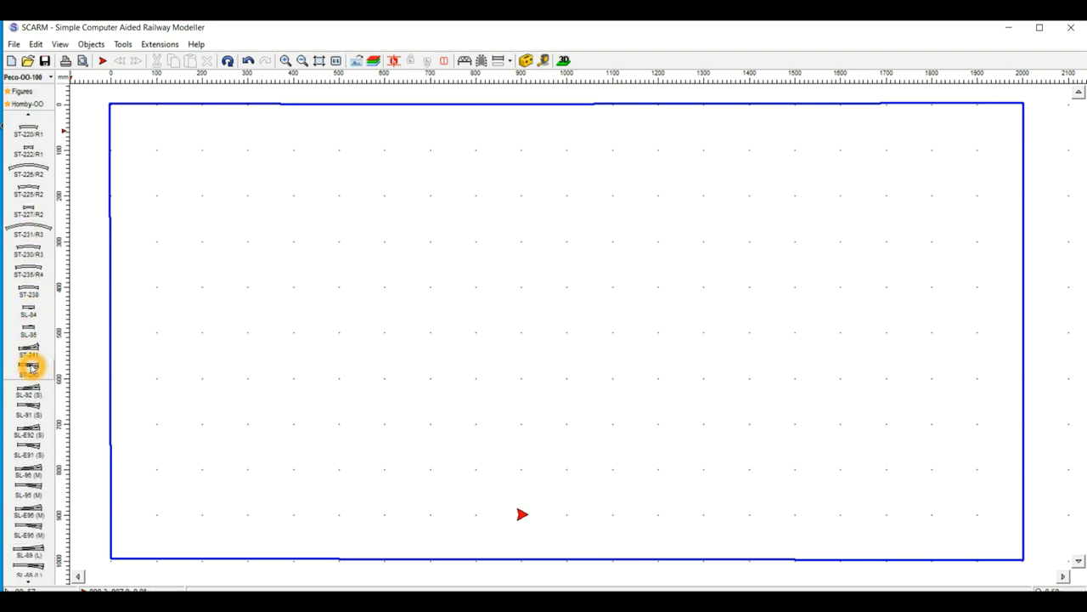
{"action": "scroll", "coordinate": [32, 365], "scroll_direction": "down", "scroll_amount": 11}
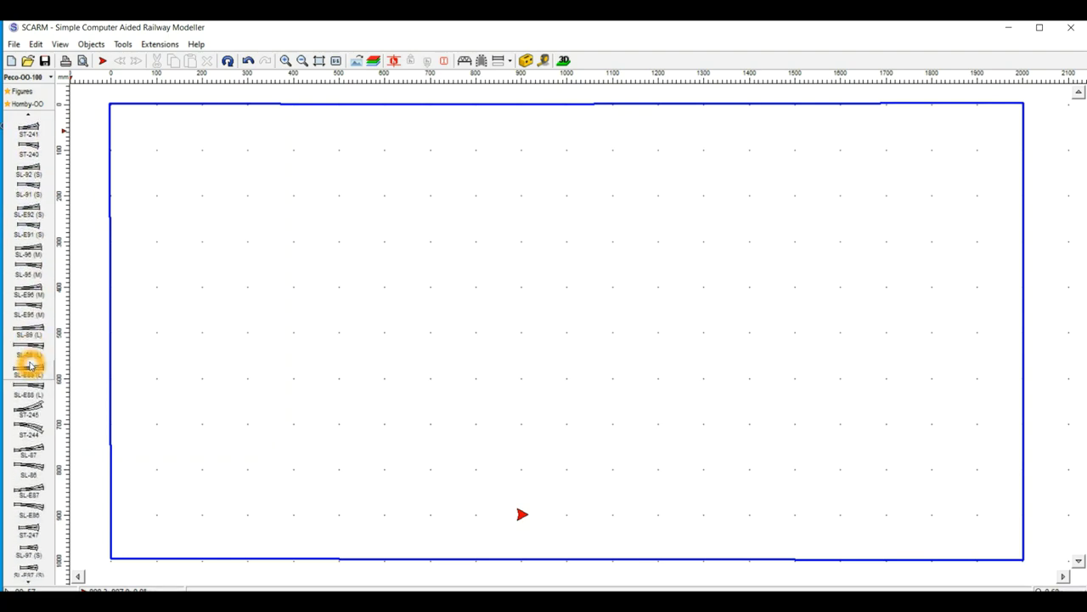
{"action": "scroll", "coordinate": [31, 363], "scroll_direction": "down", "scroll_amount": 4}
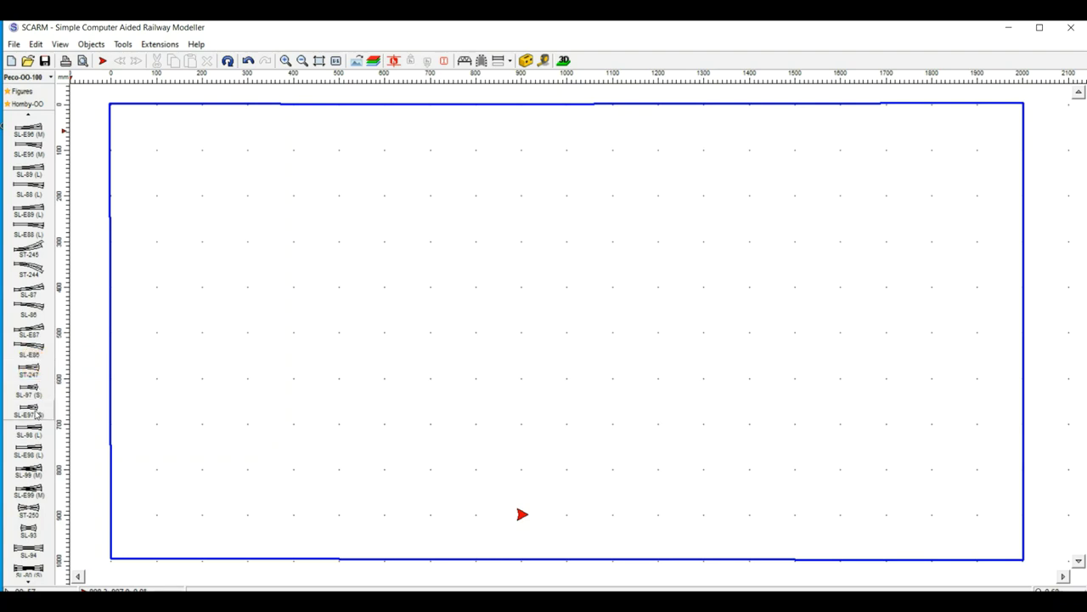
{"action": "scroll", "coordinate": [34, 413], "scroll_direction": "down", "scroll_amount": 3}
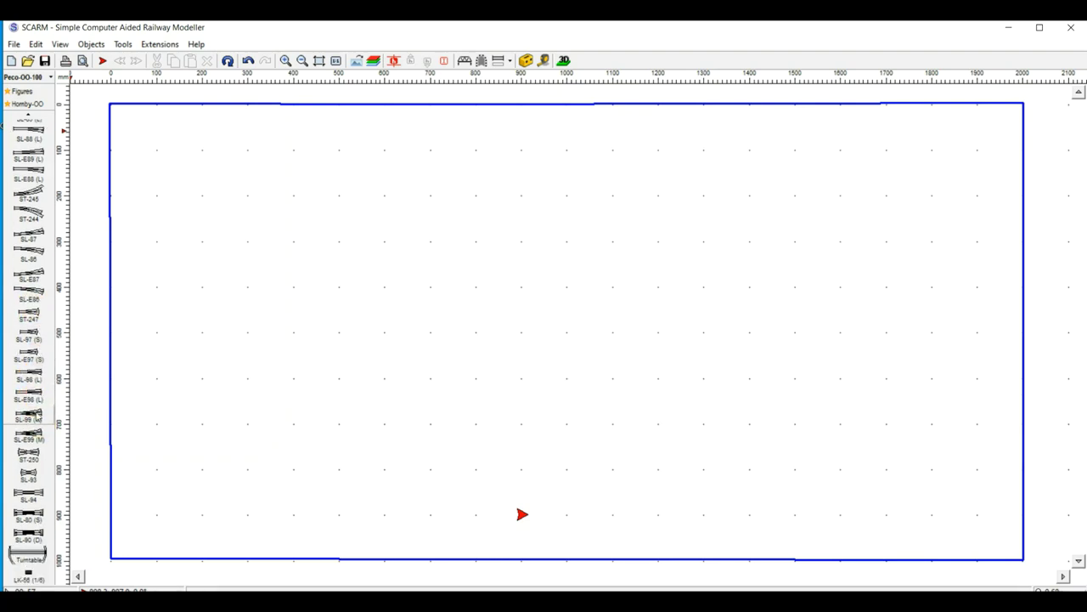
{"action": "left_click", "coordinate": [32, 554]}
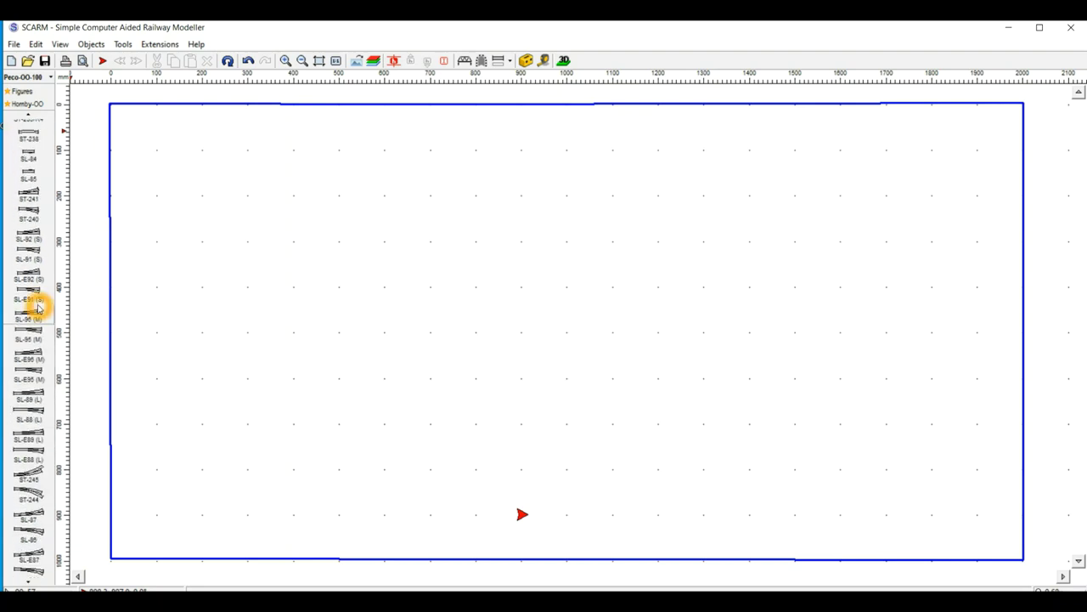
{"action": "scroll", "coordinate": [37, 294], "scroll_direction": "up", "scroll_amount": 12}
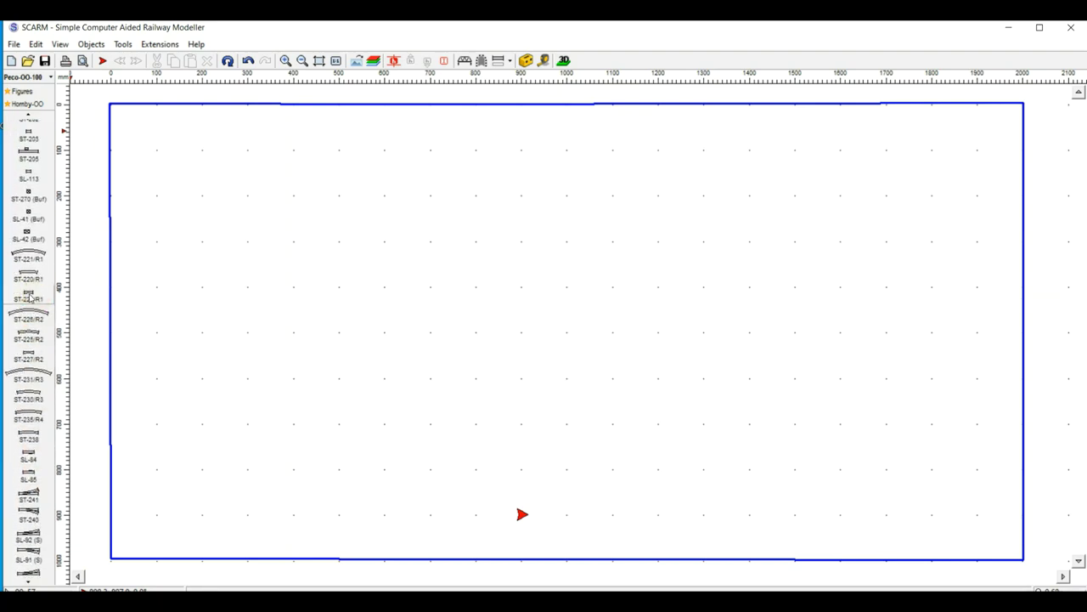
{"action": "scroll", "coordinate": [29, 295], "scroll_direction": "down", "scroll_amount": 20}
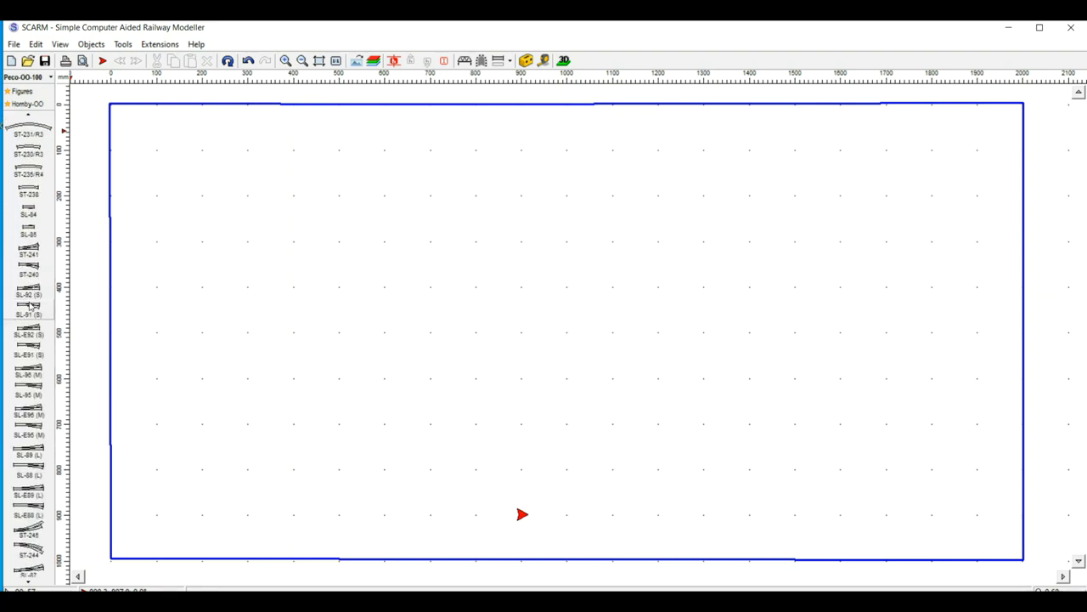
{"action": "scroll", "coordinate": [30, 314], "scroll_direction": "down", "scroll_amount": 11}
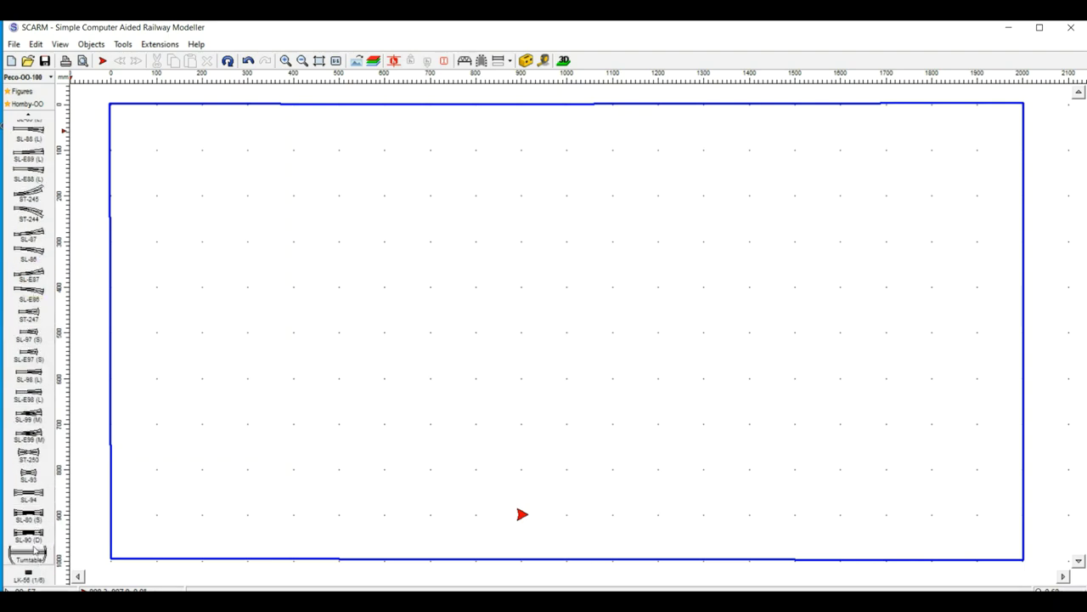
{"action": "scroll", "coordinate": [34, 522], "scroll_direction": "up", "scroll_amount": 20}
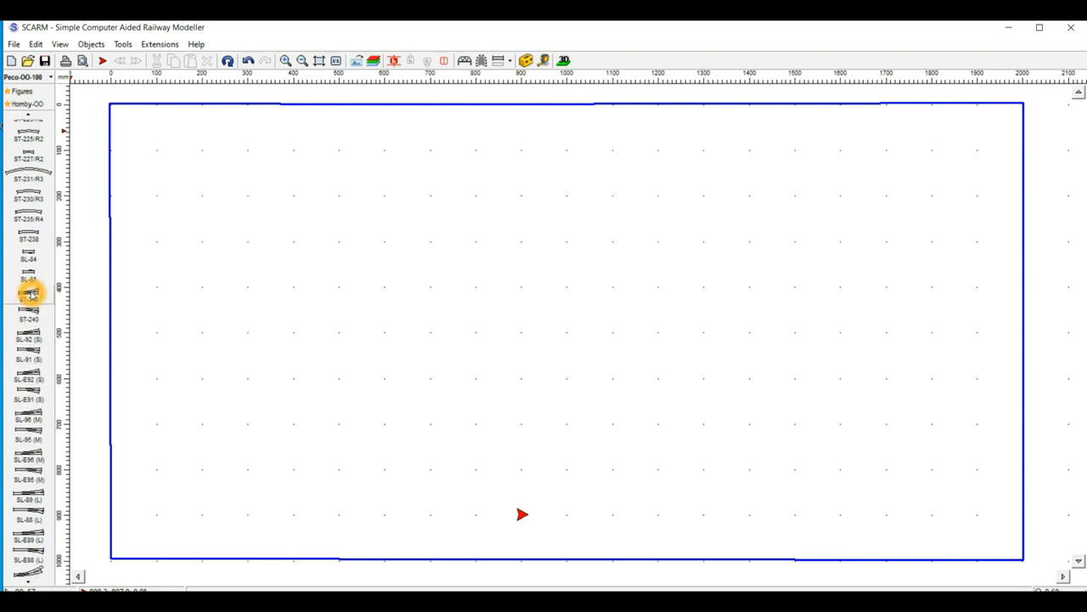
{"action": "scroll", "coordinate": [29, 293], "scroll_direction": "up", "scroll_amount": 15}
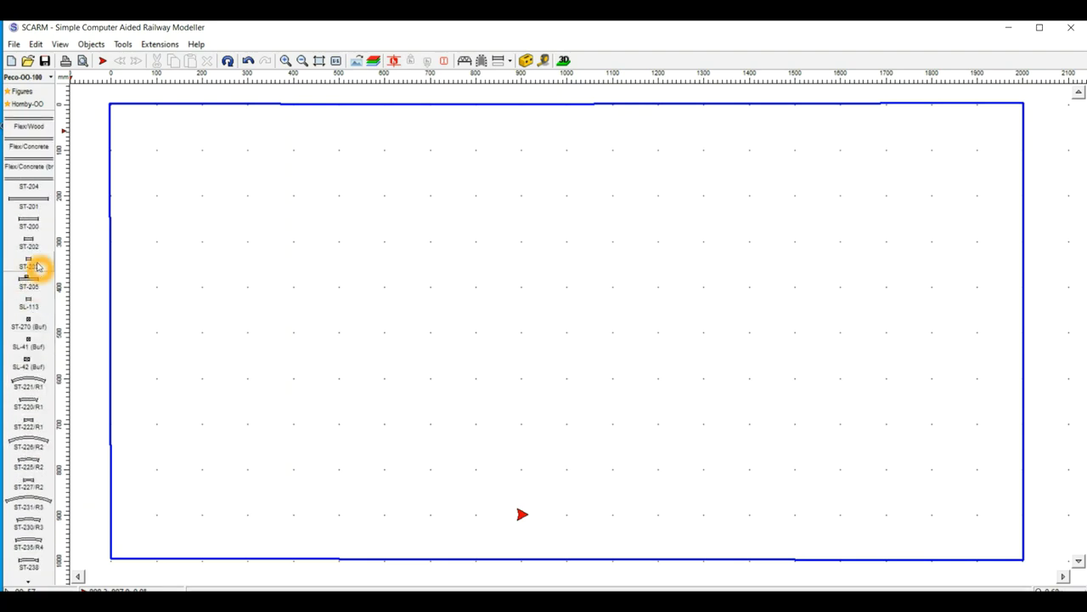
Switch the track library to Hornby-OO.
{"action": "left_click", "coordinate": [25, 105]}
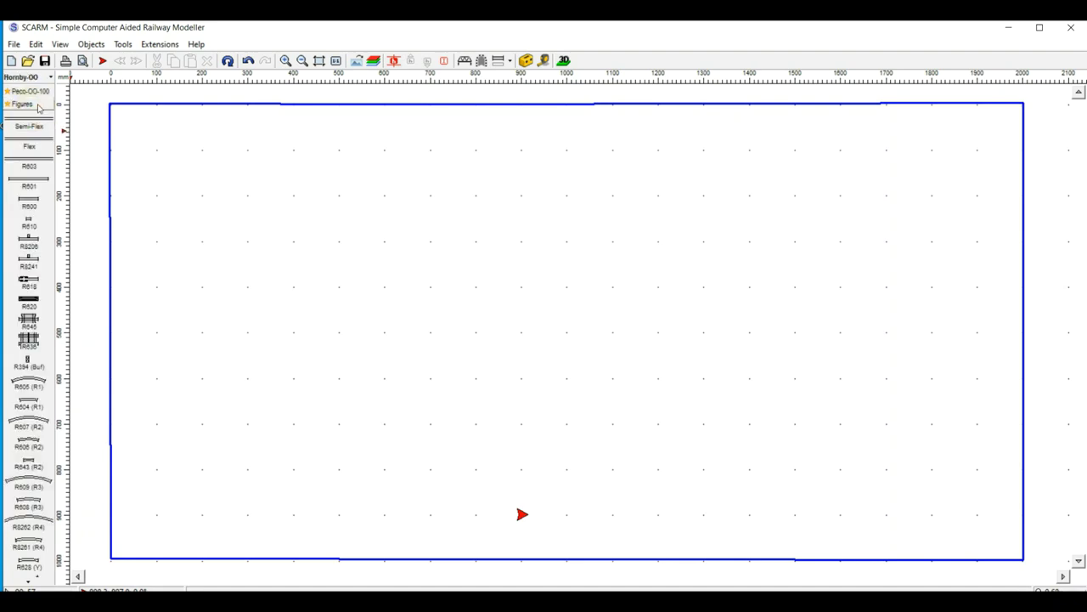
{"action": "left_click", "coordinate": [123, 43]}
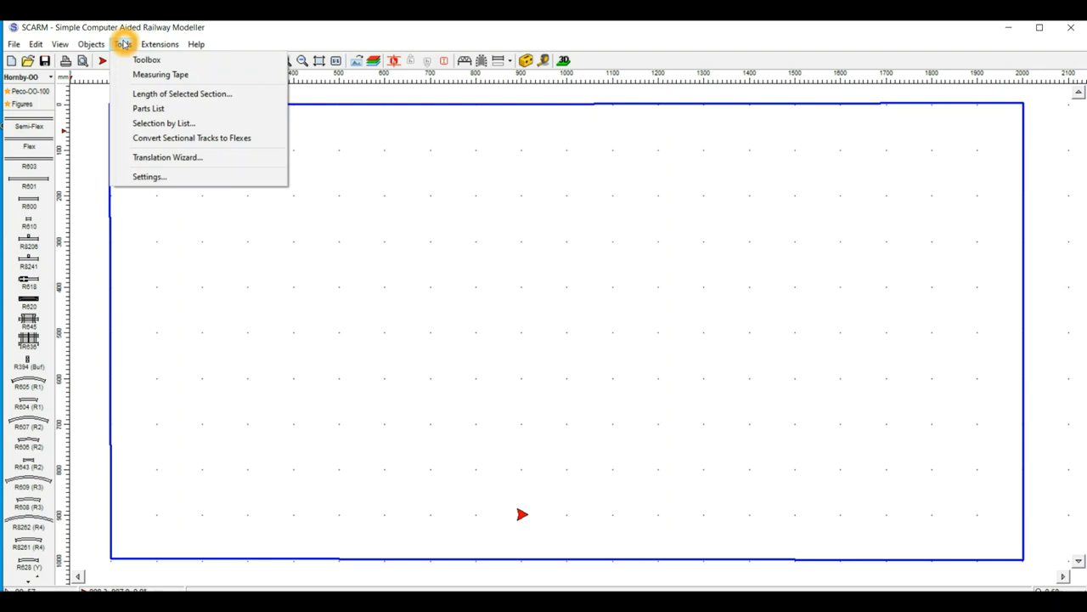
{"action": "mouse_move", "coordinate": [60, 43]}
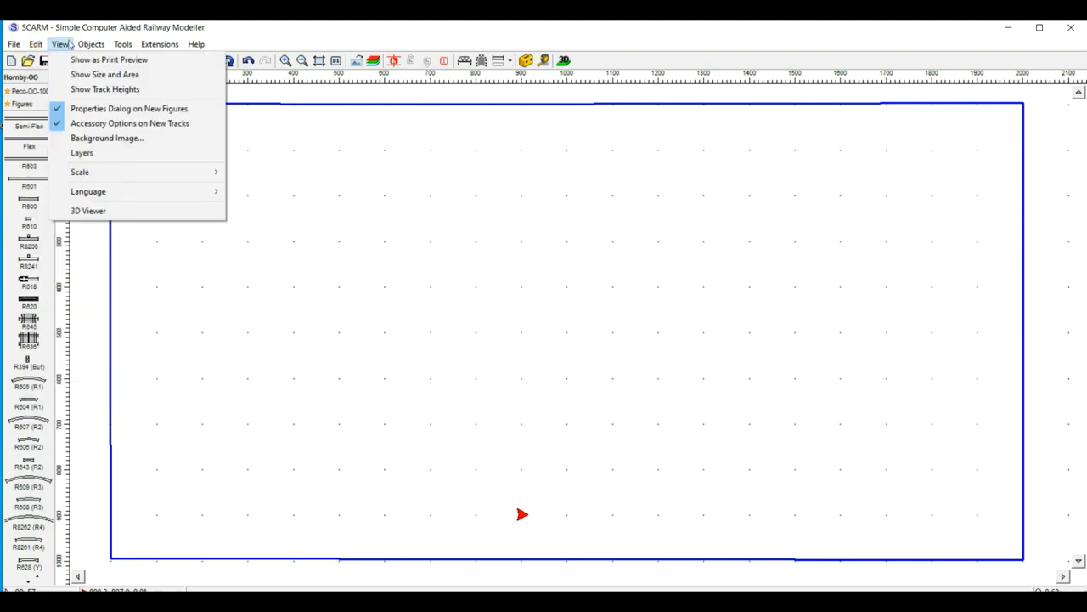
{"action": "mouse_move", "coordinate": [120, 43]}
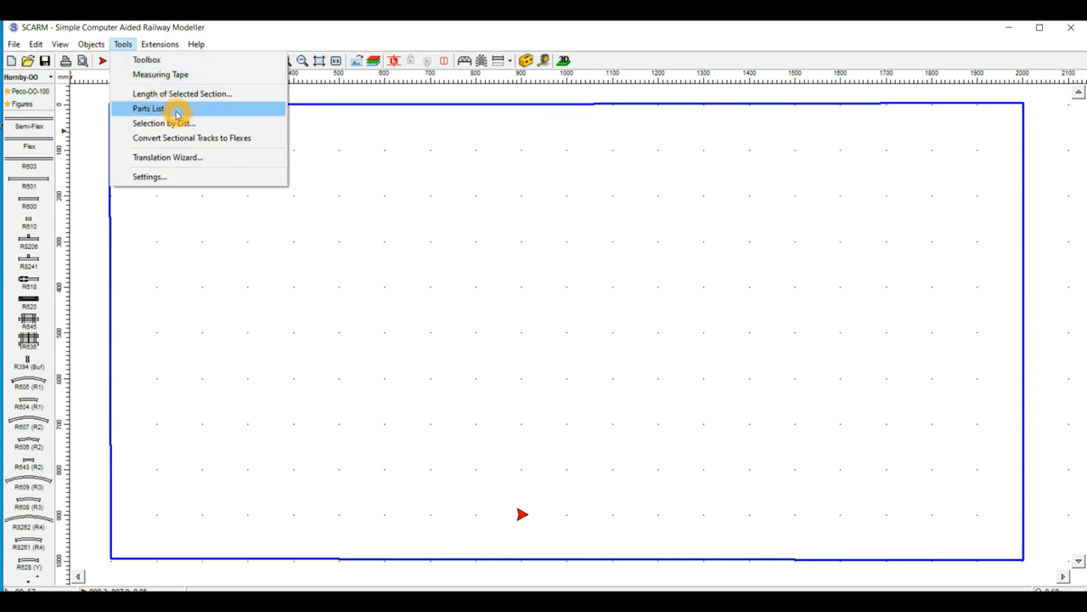
Examine the settings for library list sorting, labels and favorite libraries in the tracks panel.
{"action": "left_click", "coordinate": [171, 177]}
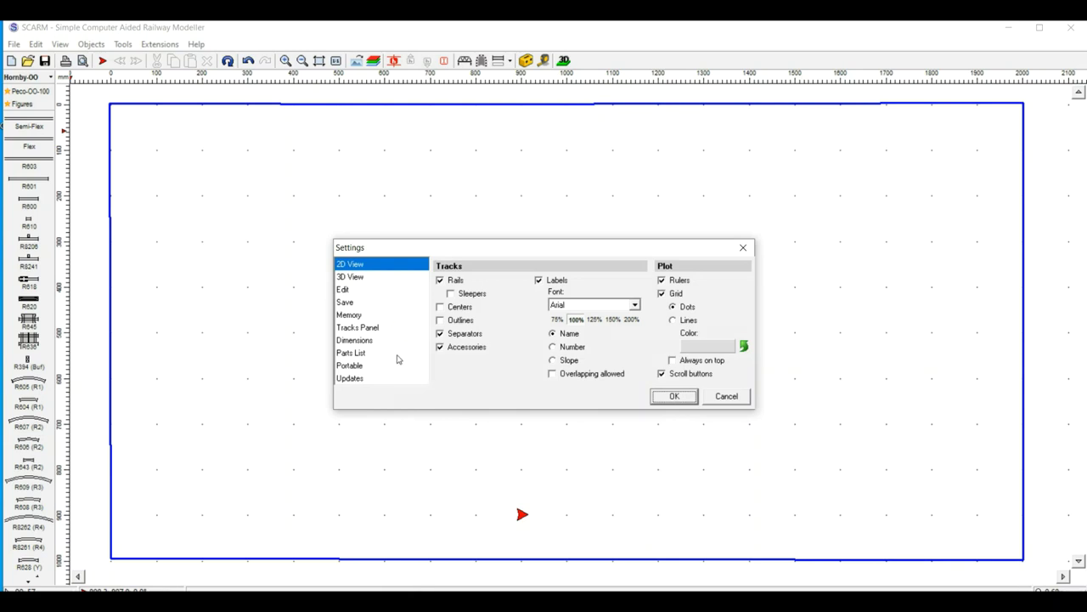
{"action": "left_click", "coordinate": [382, 328]}
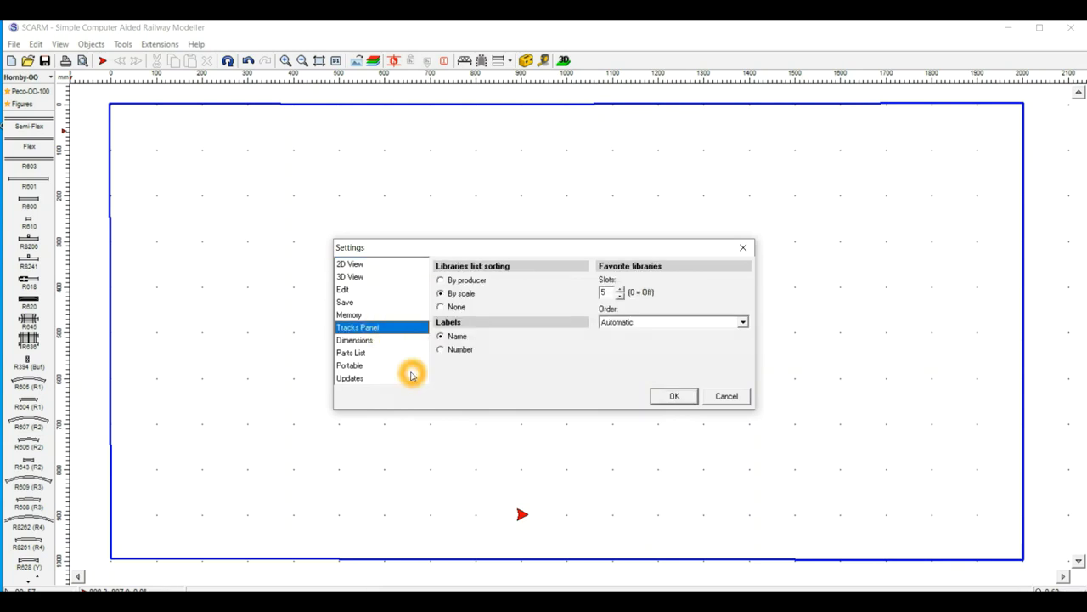
{"action": "left_click", "coordinate": [467, 294]}
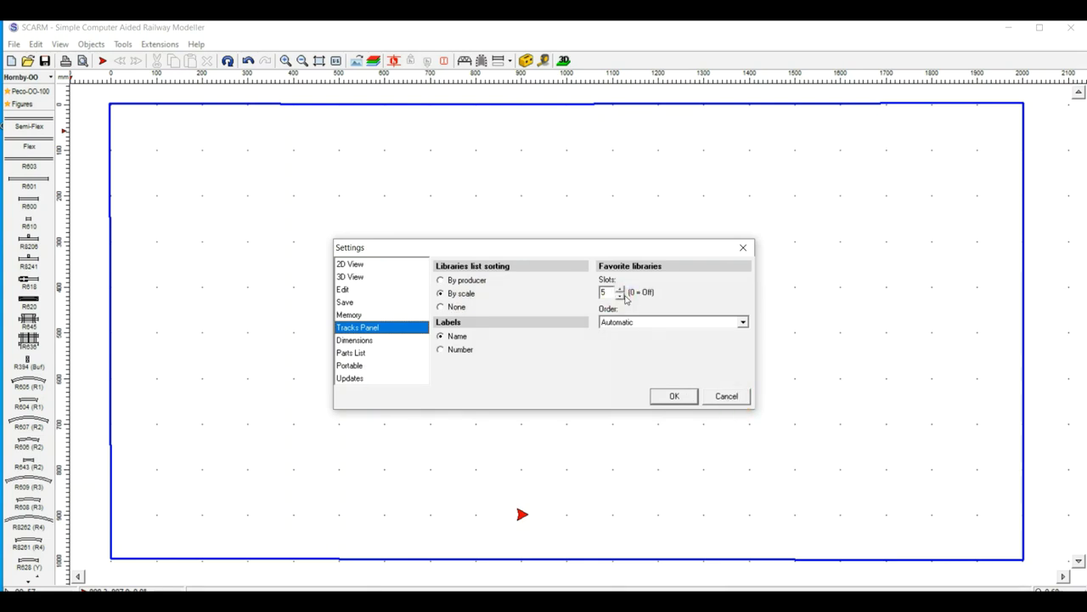
{"action": "left_click", "coordinate": [723, 397]}
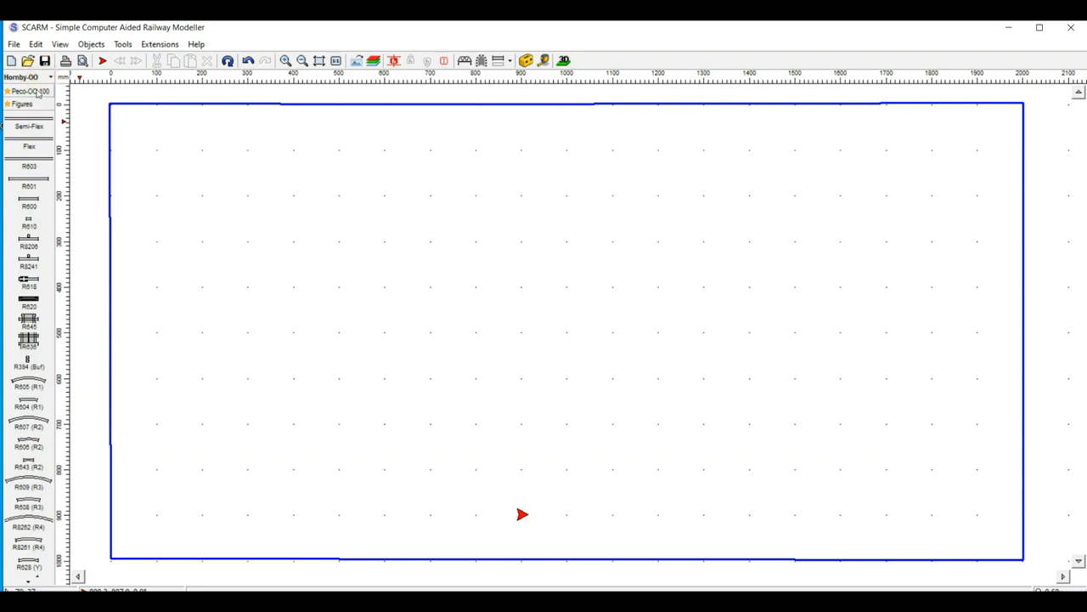
Switch to the Peco-OO-100 track library and back to Hornby-OO using the favorite libraries.
{"action": "left_click", "coordinate": [29, 91]}
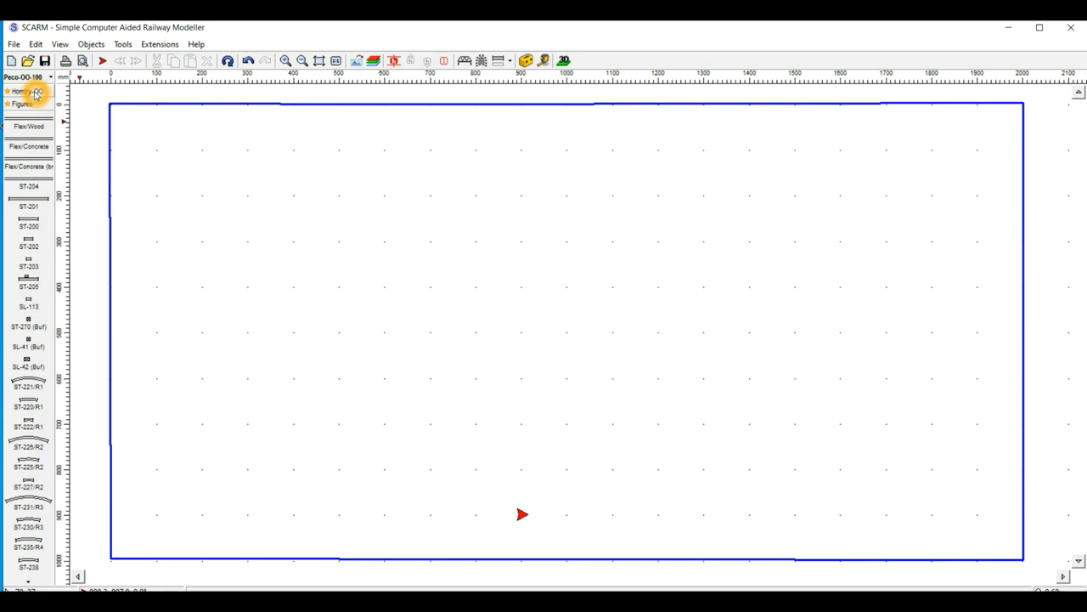
{"action": "left_click", "coordinate": [38, 91]}
{"action": "left_click", "coordinate": [42, 348]}
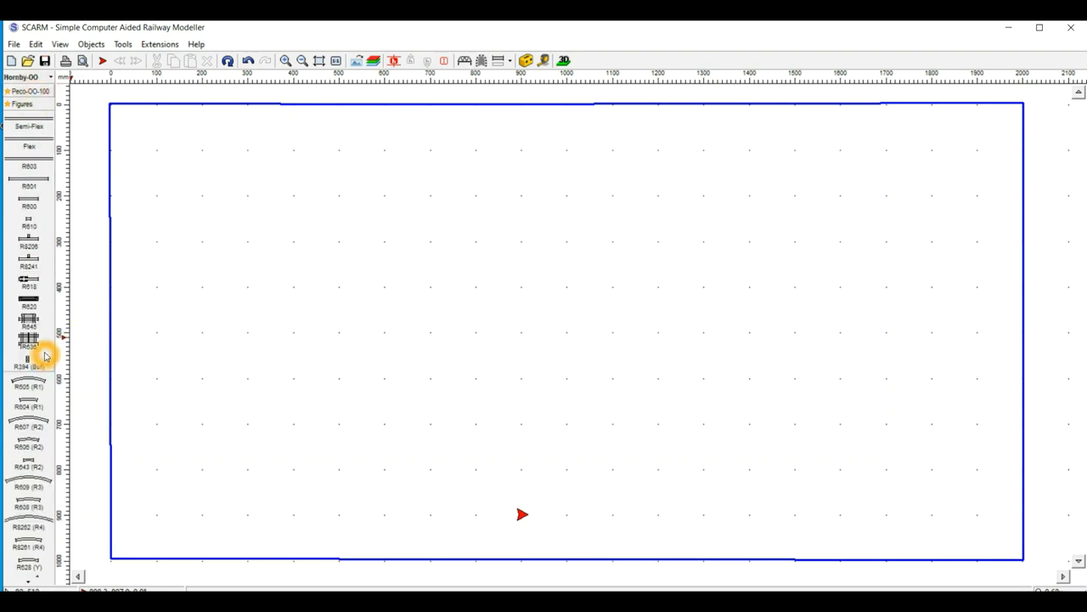
Build a platform at the start point from an R464 ramp, an R460 straight section and a second R464 ramp.
{"action": "scroll", "coordinate": [38, 344], "scroll_direction": "down", "scroll_amount": 6}
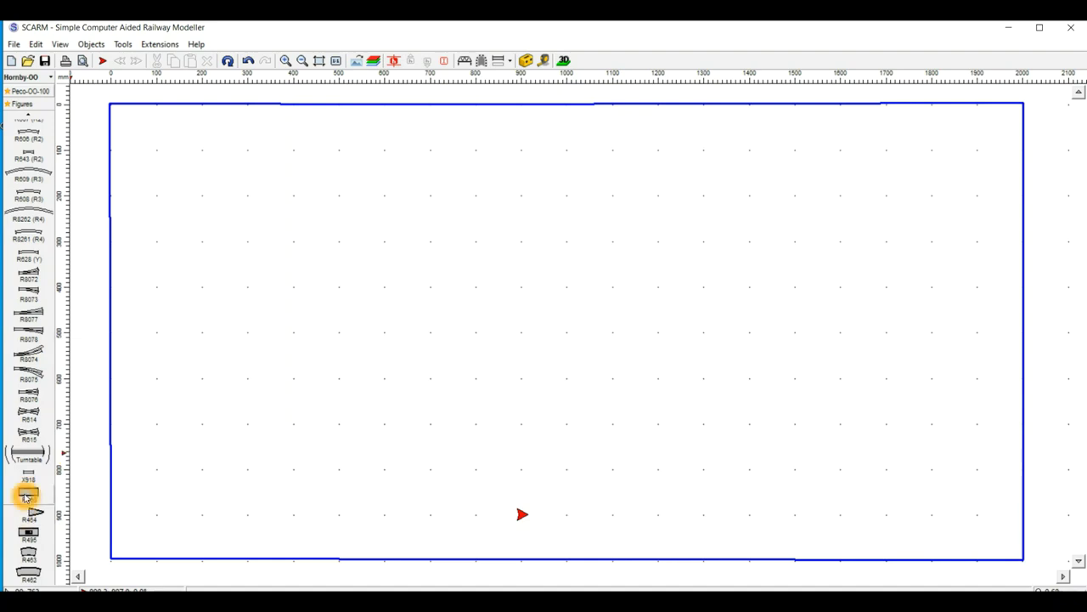
{"action": "left_click", "coordinate": [32, 513]}
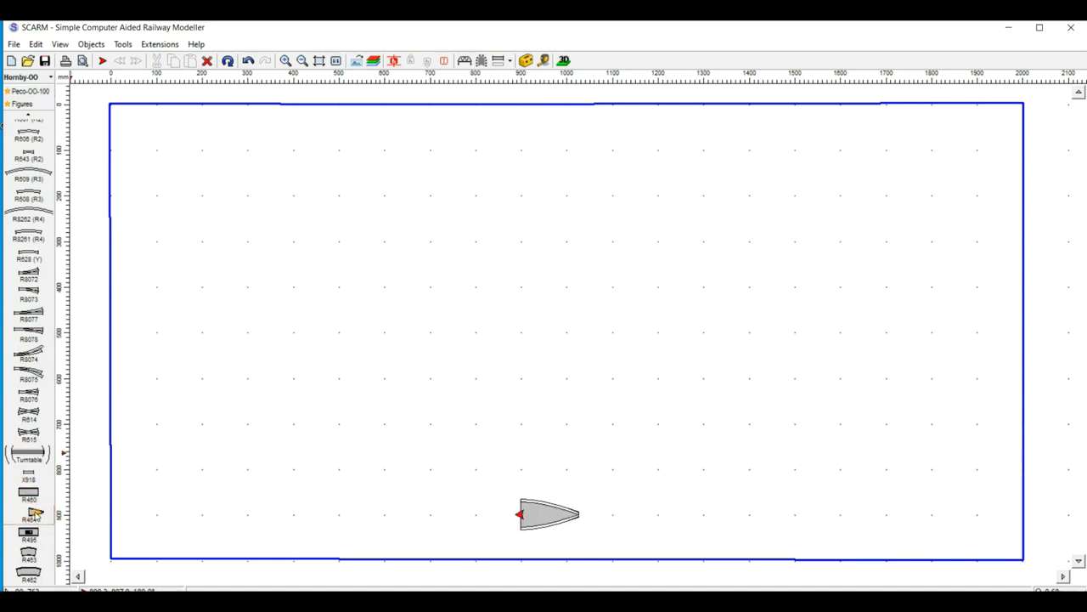
{"action": "left_click", "coordinate": [30, 492]}
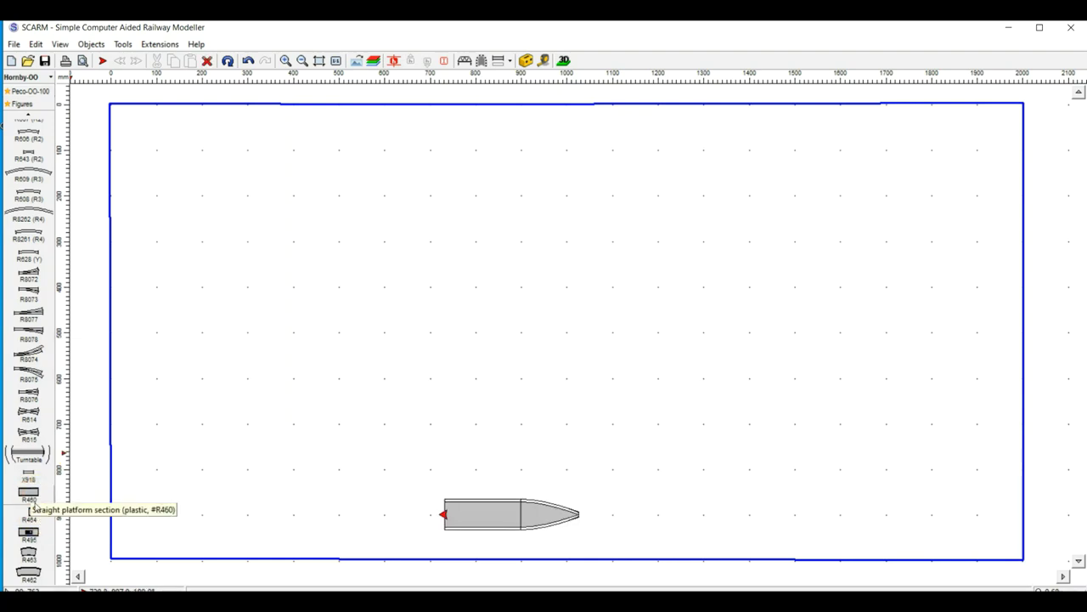
{"action": "left_click", "coordinate": [36, 512]}
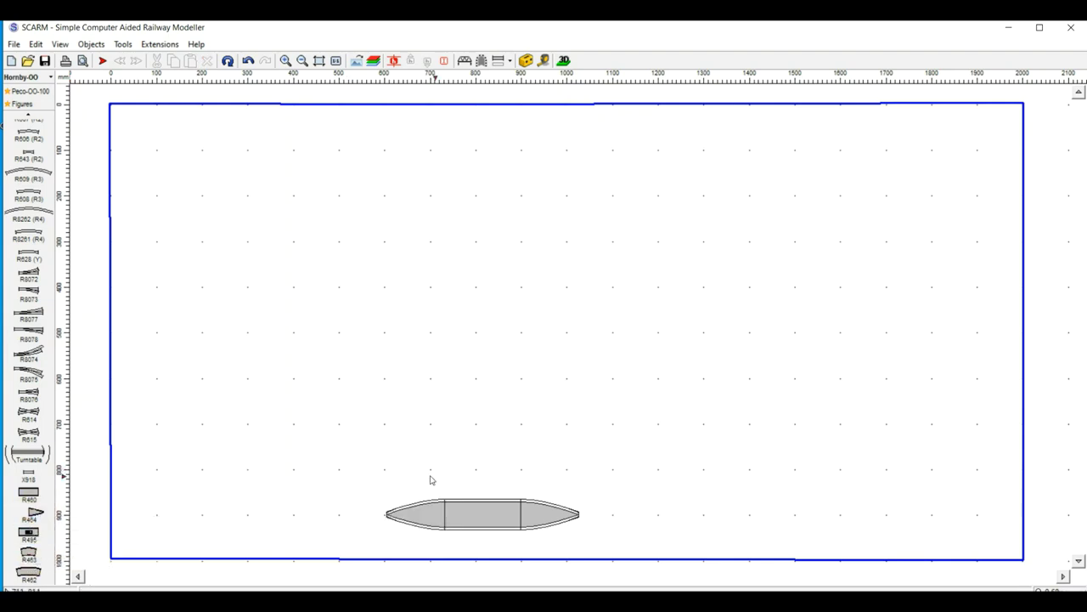
Select all three platform sections and move them together to about 900, 550 mm near the baseboard's centre.
{"action": "left_click_drag", "start_coordinate": [357, 467], "coordinate": [614, 553]}
{"action": "left_click", "coordinate": [473, 513]}
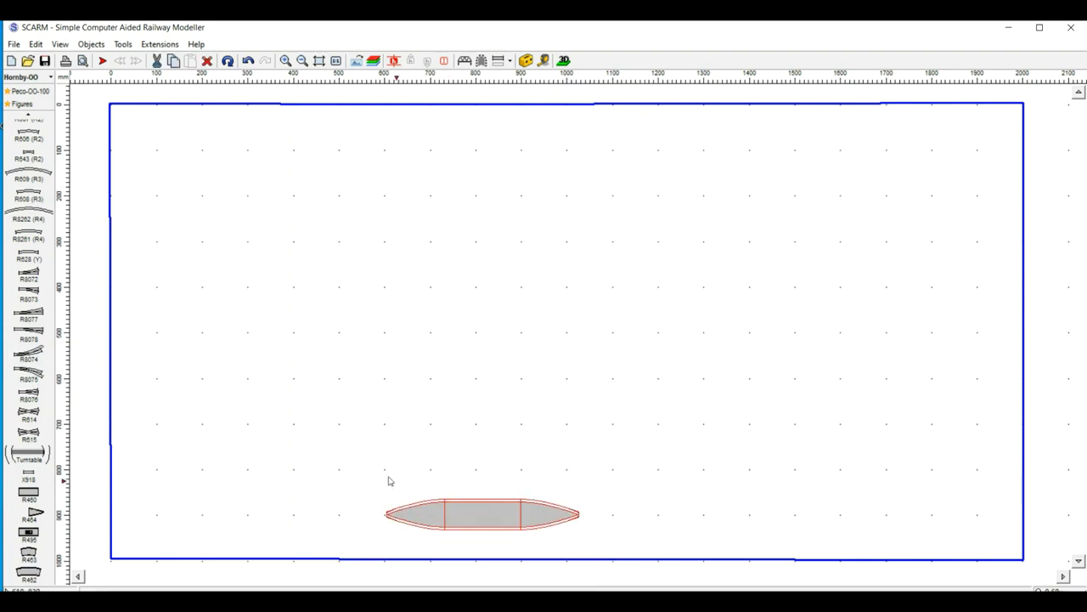
{"action": "left_click_drag", "start_coordinate": [367, 468], "coordinate": [598, 548]}
{"action": "right_click", "coordinate": [473, 515]}
{"action": "left_click", "coordinate": [539, 415]}
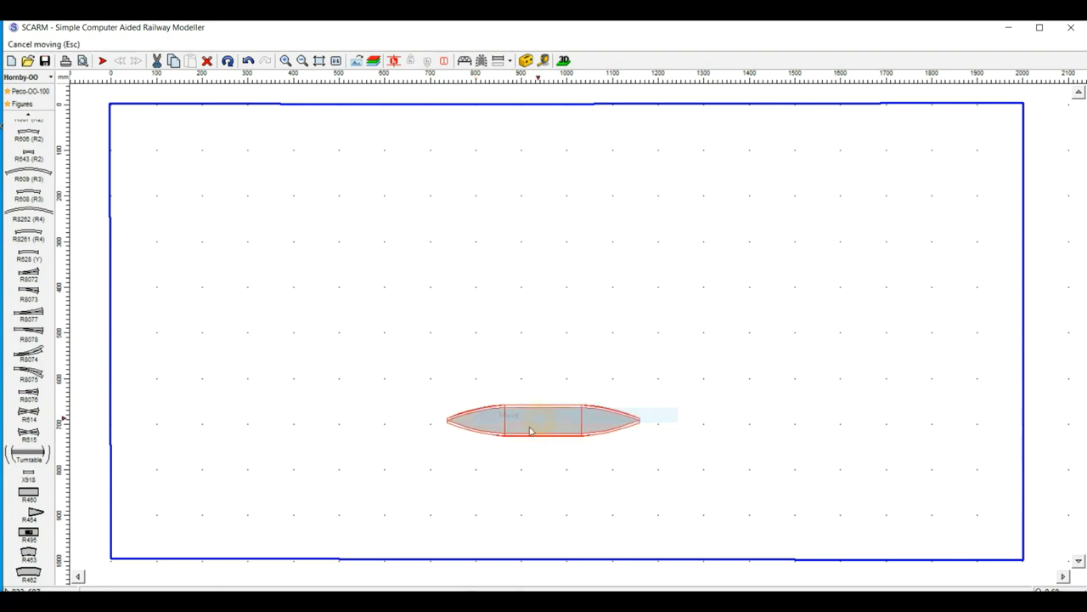
{"action": "left_click", "coordinate": [516, 357]}
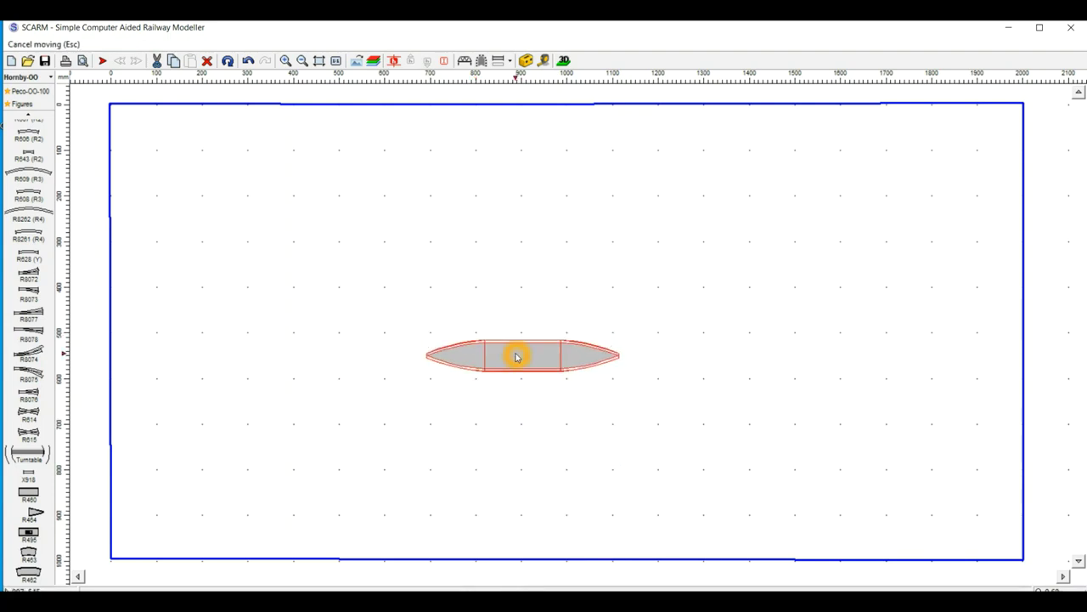
{"action": "left_click", "coordinate": [558, 441]}
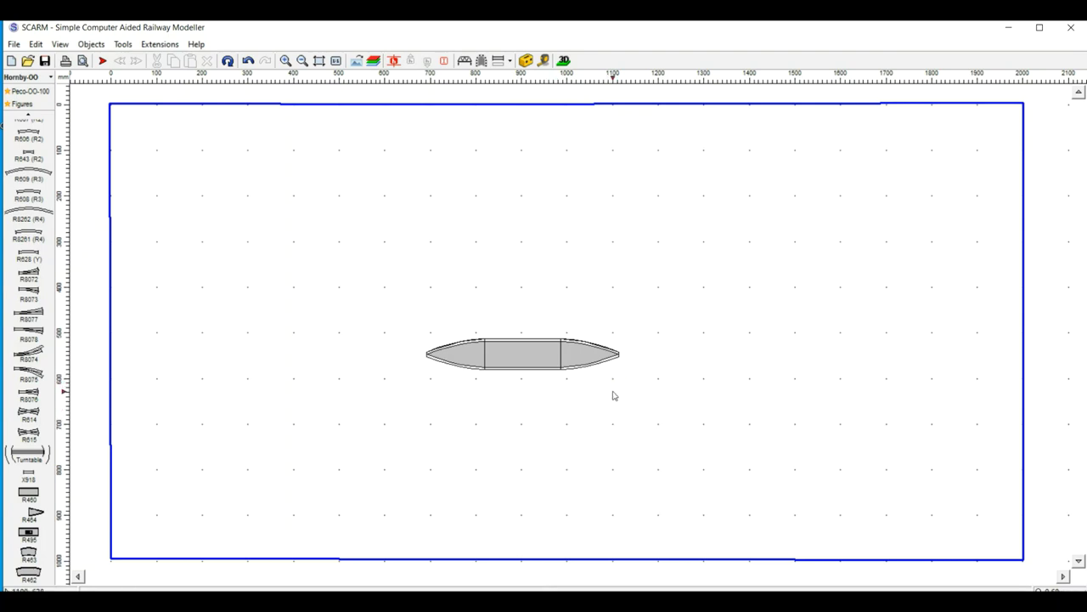
Select the whole platform and delete it from the baseboard.
{"action": "left_click_drag", "start_coordinate": [657, 421], "coordinate": [410, 298]}
{"action": "left_click", "coordinate": [447, 332]}
{"action": "key", "text": "Delete"}
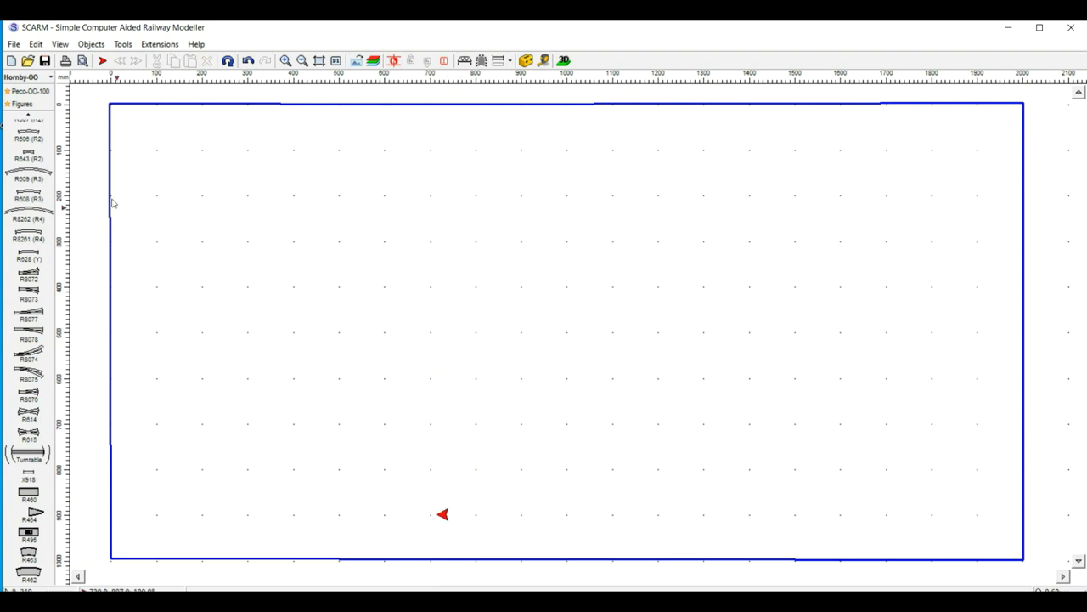
Switch to the Peco-OO-100 library and place a start point at about 800, 910 mm near the front edge, facing right.
{"action": "left_click", "coordinate": [25, 92]}
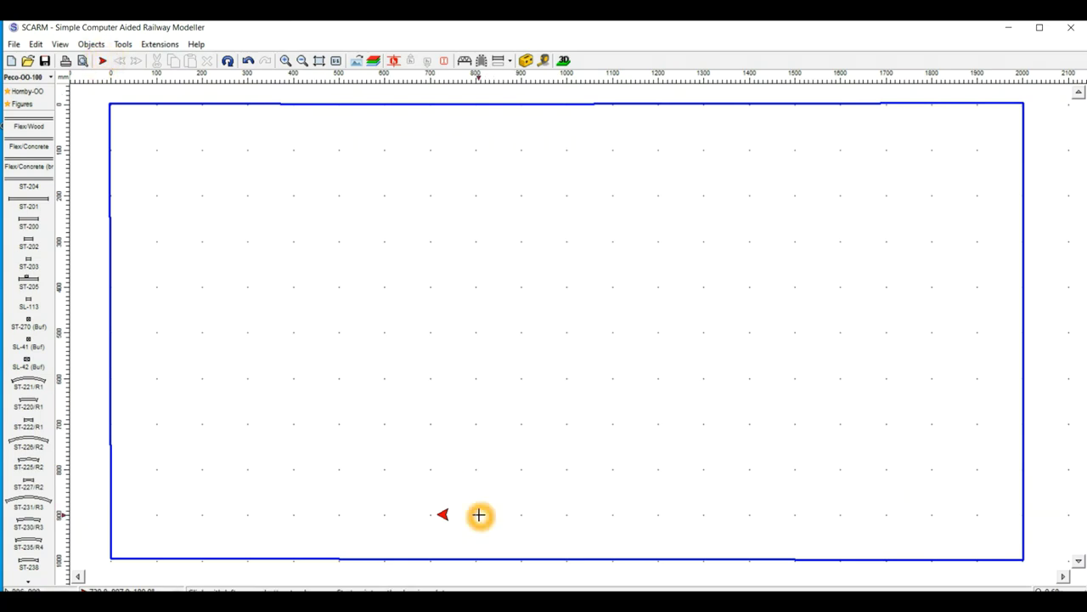
{"action": "left_click_drag", "start_coordinate": [477, 515], "coordinate": [522, 516]}
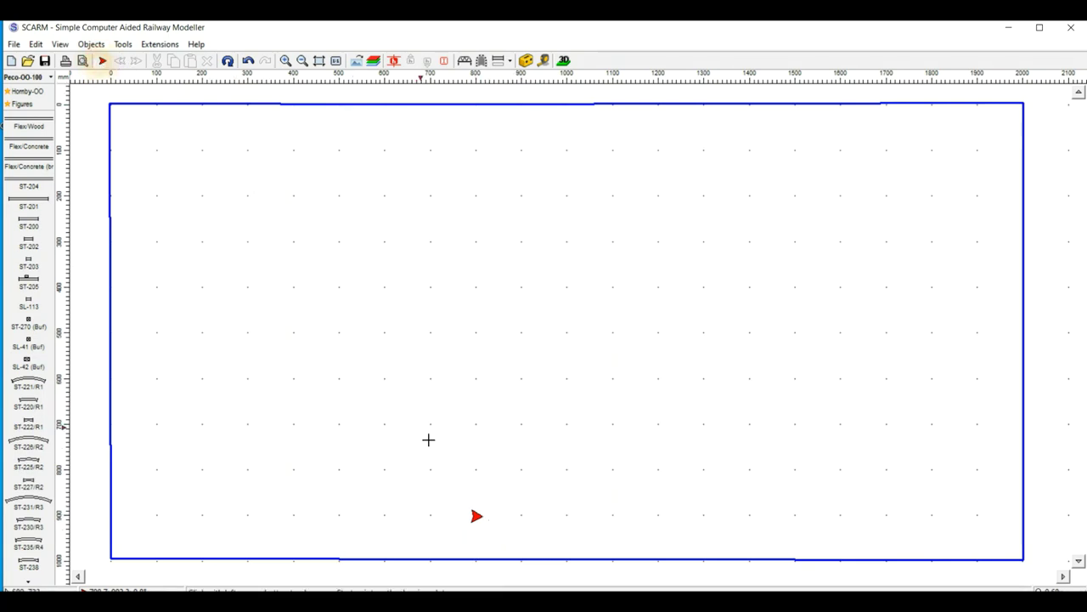
{"action": "left_click_drag", "start_coordinate": [475, 515], "coordinate": [501, 519]}
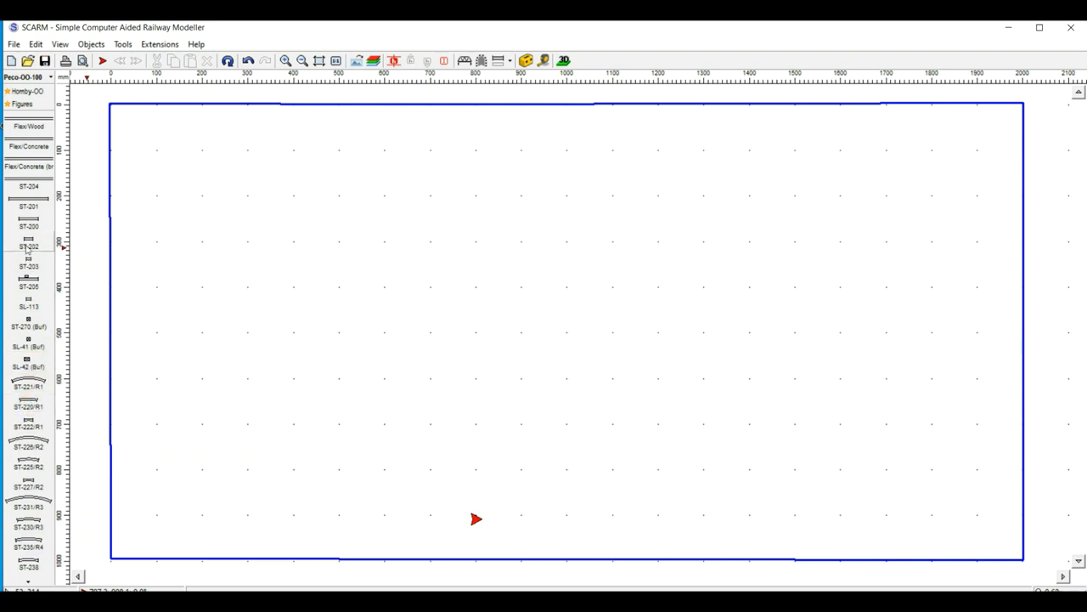
Add an ST-201 straight track, 335 mm long, at the start point.
{"action": "left_click", "coordinate": [31, 124]}
{"action": "left_click", "coordinate": [35, 202]}
{"action": "left_click", "coordinate": [34, 218]}
{"action": "left_click", "coordinate": [37, 203]}
{"action": "left_click", "coordinate": [501, 518]}
{"action": "left_click", "coordinate": [37, 202]}
{"action": "left_click", "coordinate": [34, 202]}
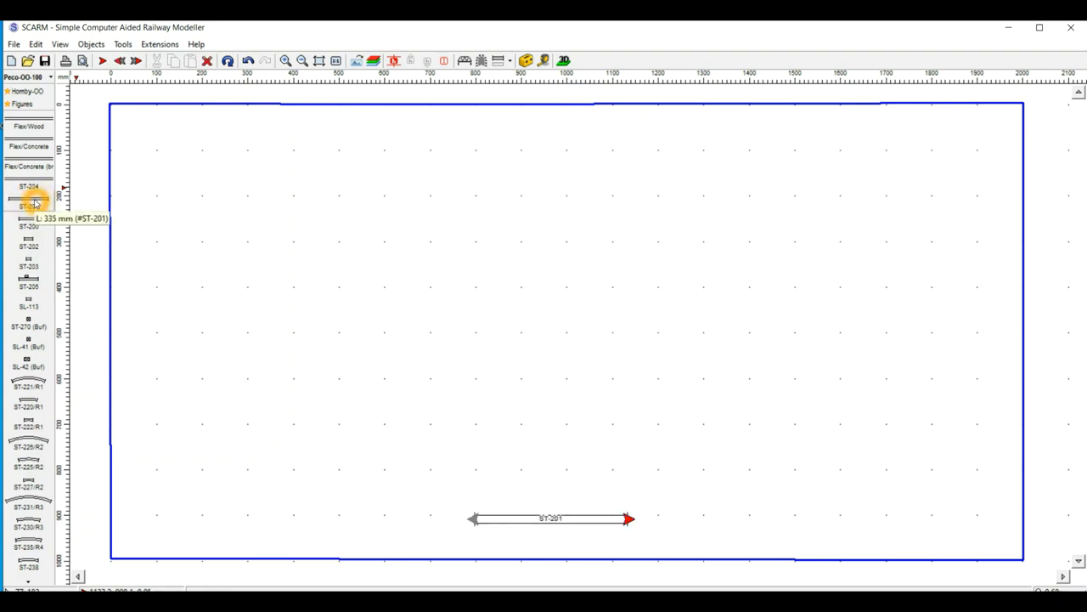
Add an ST-226/R2 curve turning left to the right-hand end of the straight.
{"action": "left_click", "coordinate": [39, 443]}
{"action": "left_click", "coordinate": [37, 443]}
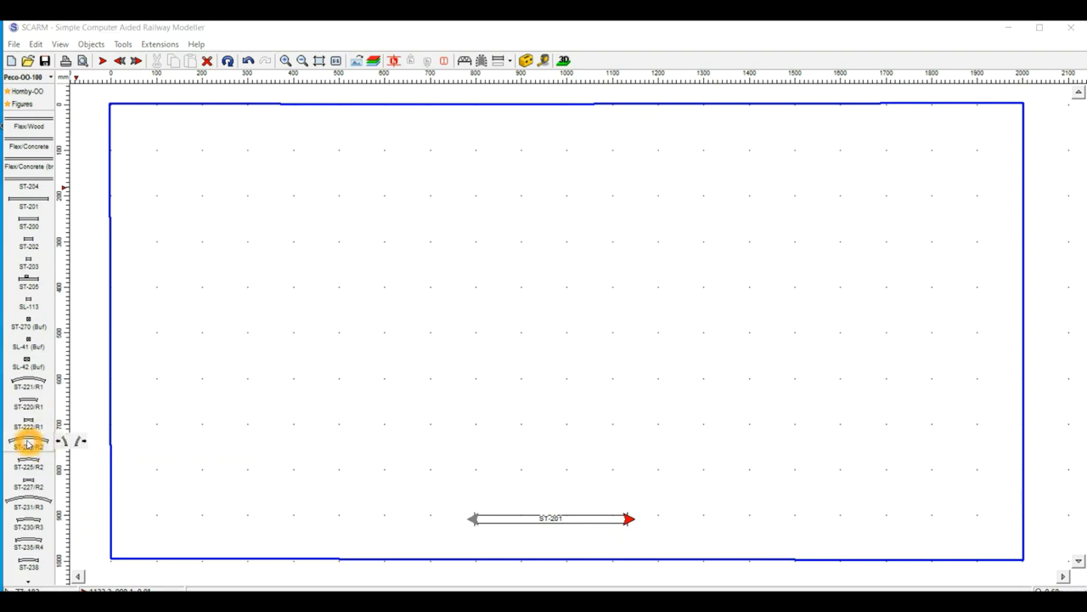
{"action": "left_click", "coordinate": [67, 443]}
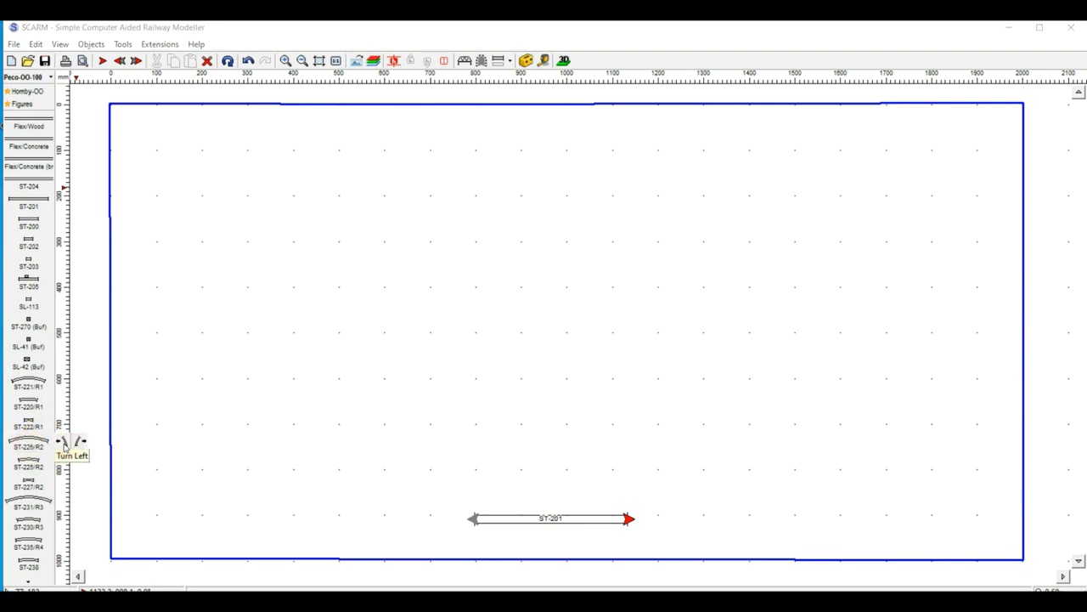
{"action": "left_click", "coordinate": [37, 443]}
{"action": "left_click", "coordinate": [40, 441]}
{"action": "left_click", "coordinate": [56, 442]}
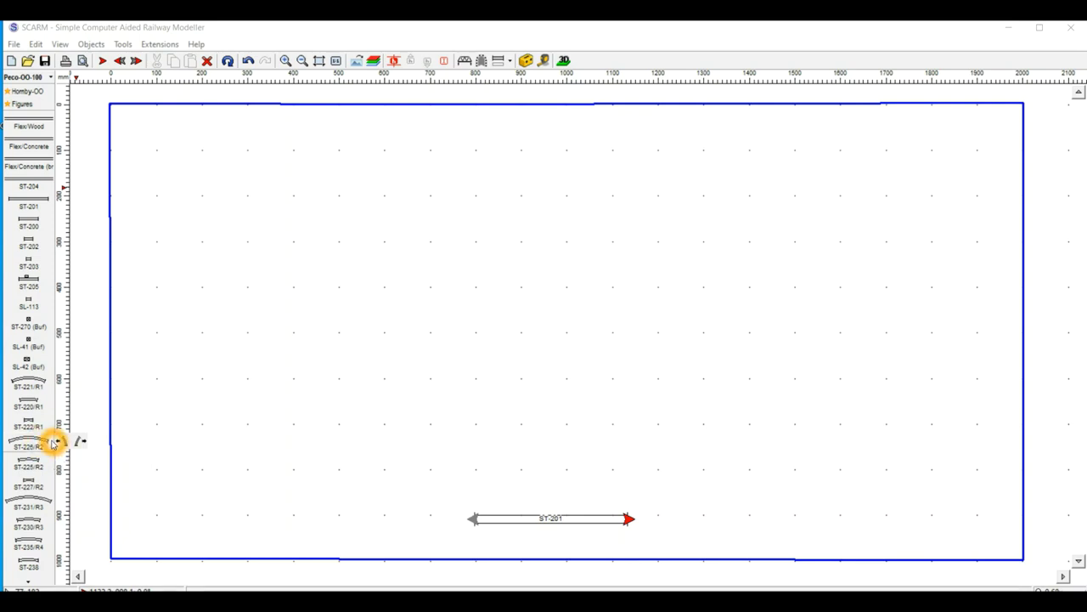
{"action": "left_click", "coordinate": [62, 442]}
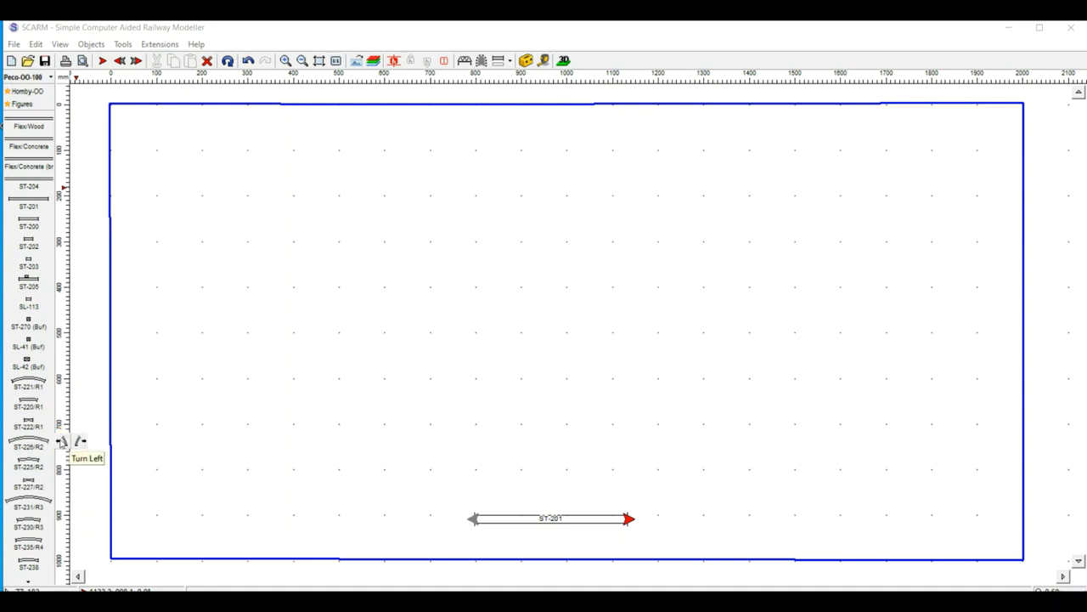
{"action": "left_click", "coordinate": [62, 441]}
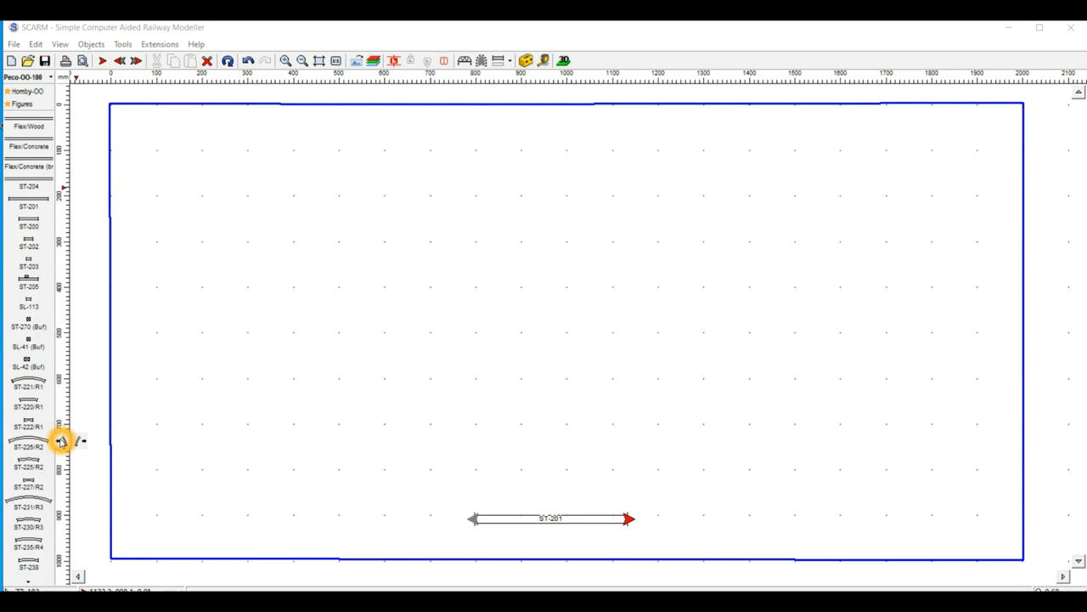
{"action": "left_click", "coordinate": [61, 440]}
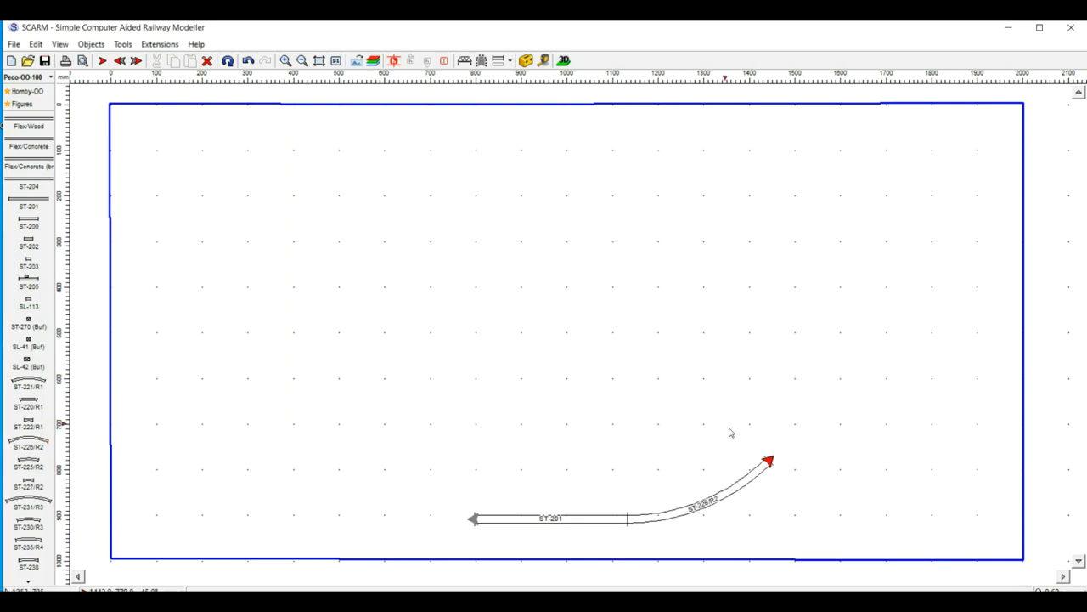
Repeat the ST-226/R2 curve three more times to complete the half circle at the right of the baseboard.
{"action": "left_click", "coordinate": [528, 548]}
{"action": "left_click", "coordinate": [356, 348]}
{"action": "left_click", "coordinate": [289, 214]}
{"action": "left_click", "coordinate": [288, 204]}
{"action": "left_click", "coordinate": [228, 61]}
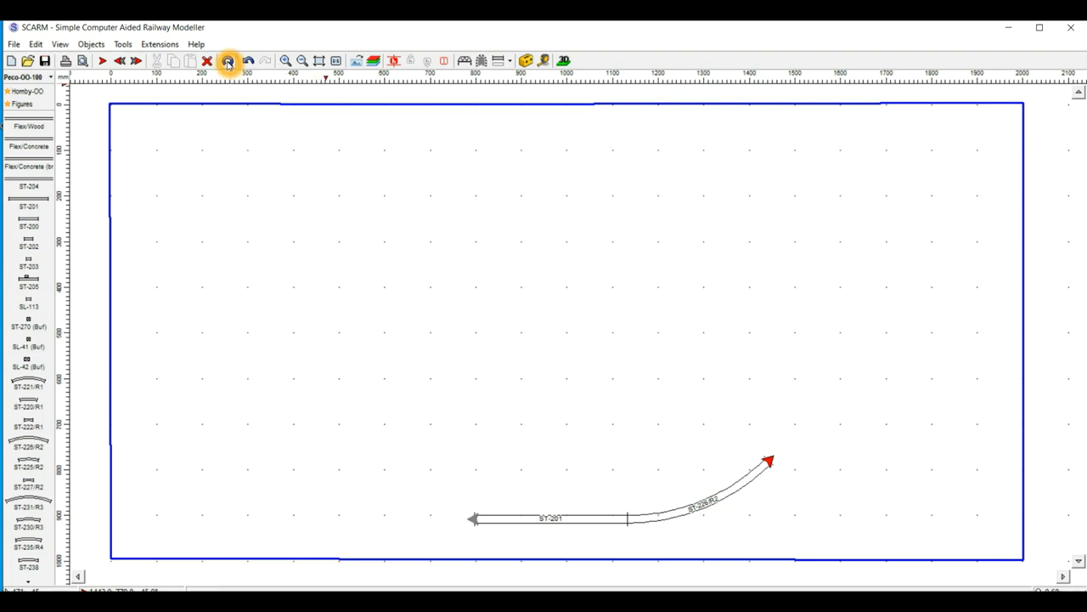
{"action": "left_click", "coordinate": [227, 61]}
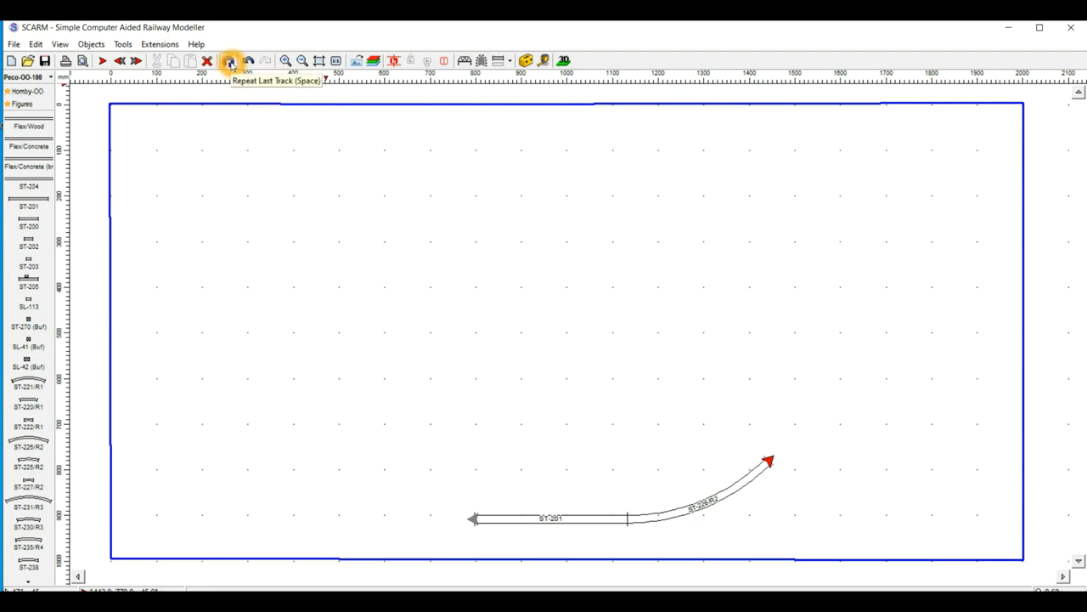
{"action": "left_click", "coordinate": [227, 61]}
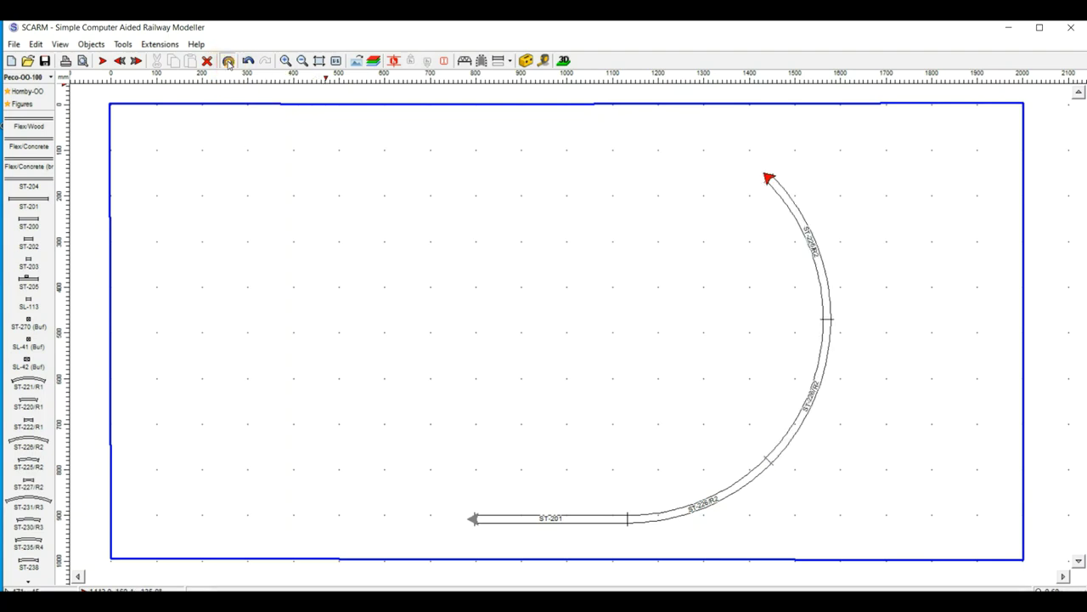
{"action": "left_click", "coordinate": [228, 61]}
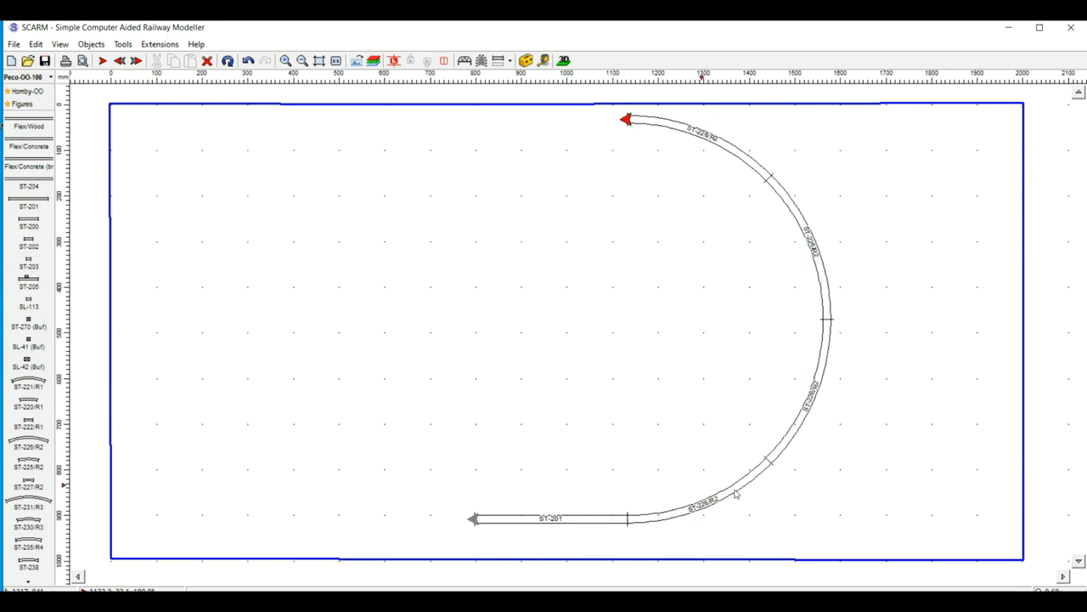
Add an ST-201 straight track to the open end of the half circle along the baseboard's rear edge.
{"action": "left_click", "coordinate": [36, 199]}
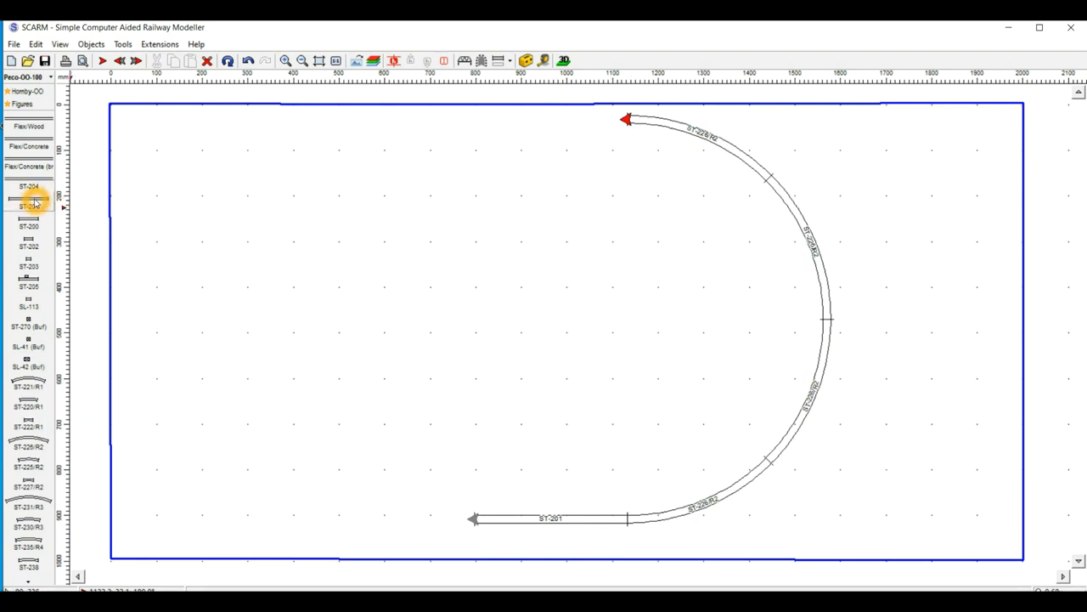
{"action": "left_click", "coordinate": [34, 201]}
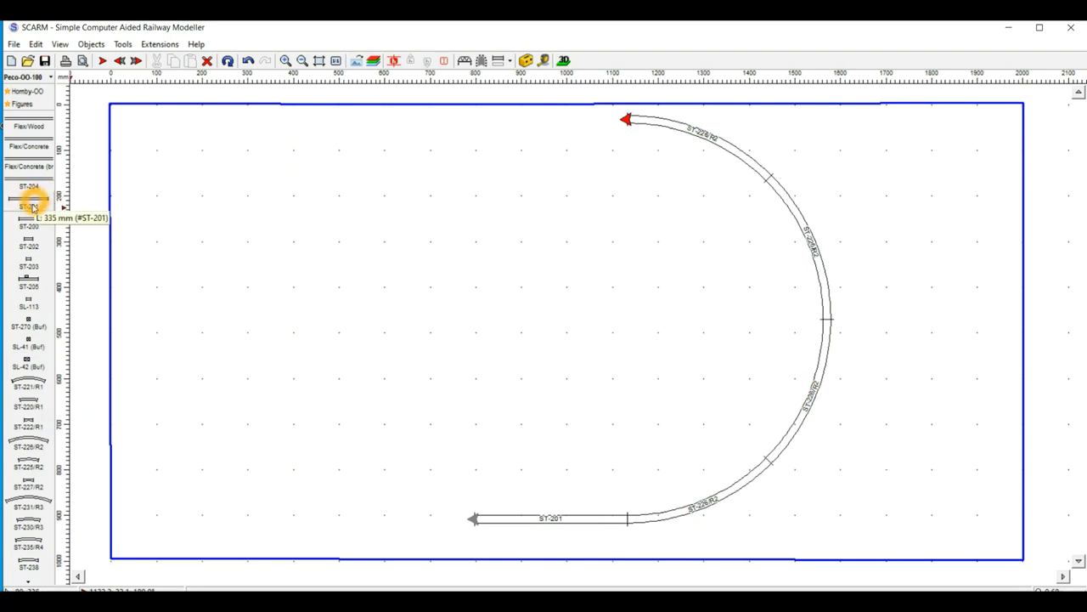
{"action": "left_click", "coordinate": [25, 204]}
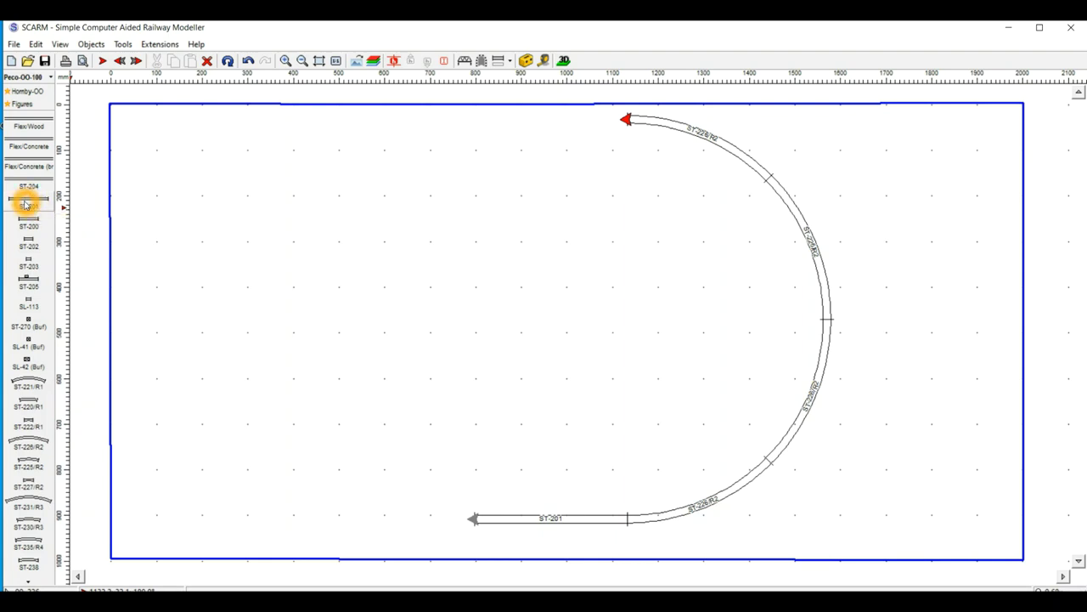
{"action": "left_click", "coordinate": [24, 202]}
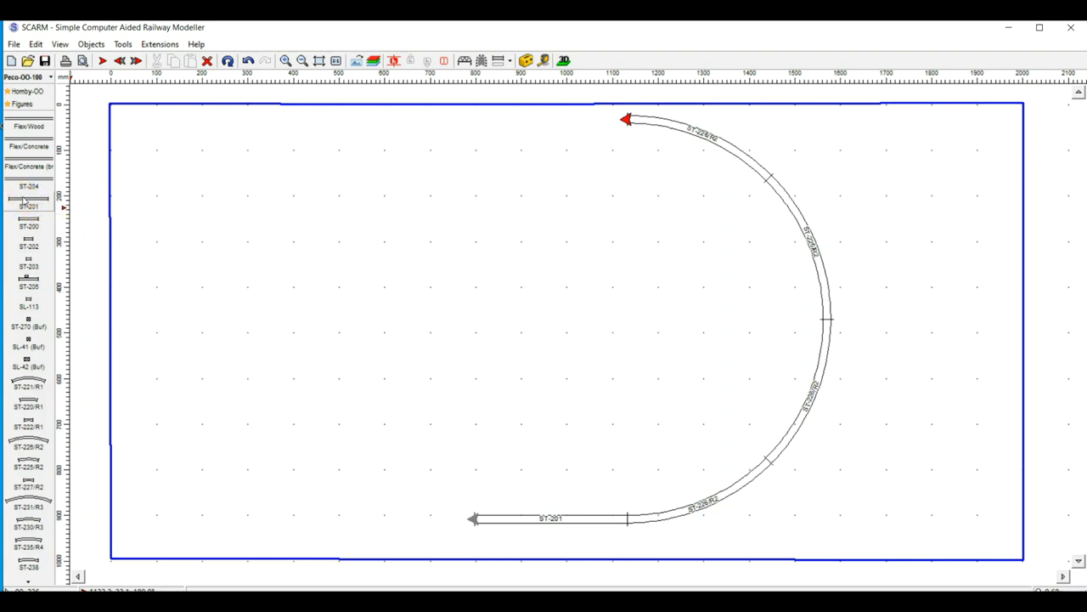
{"action": "left_click", "coordinate": [23, 200]}
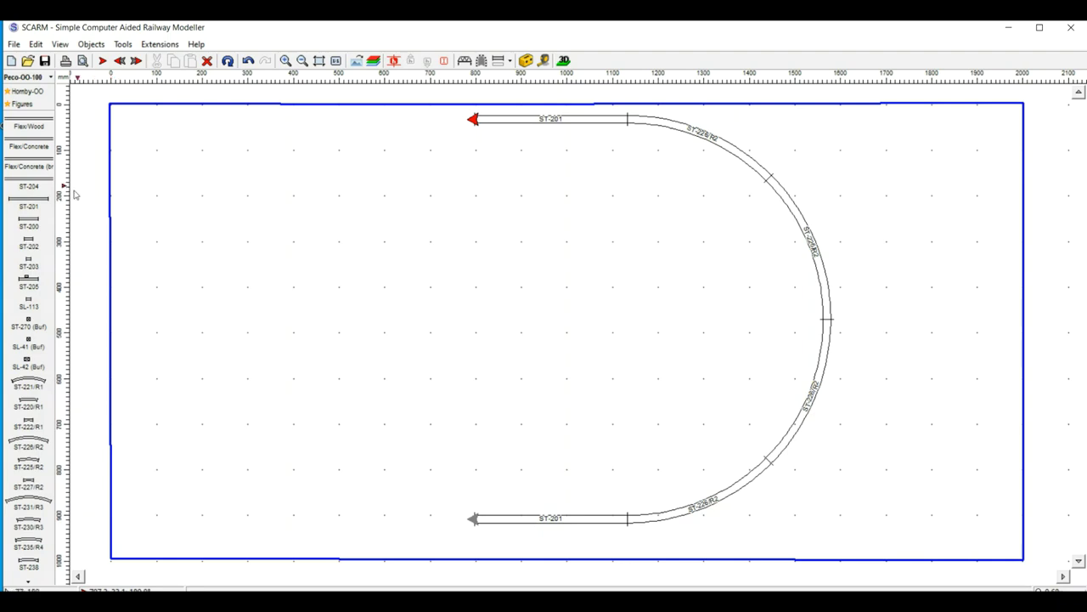
{"action": "left_click", "coordinate": [35, 379]}
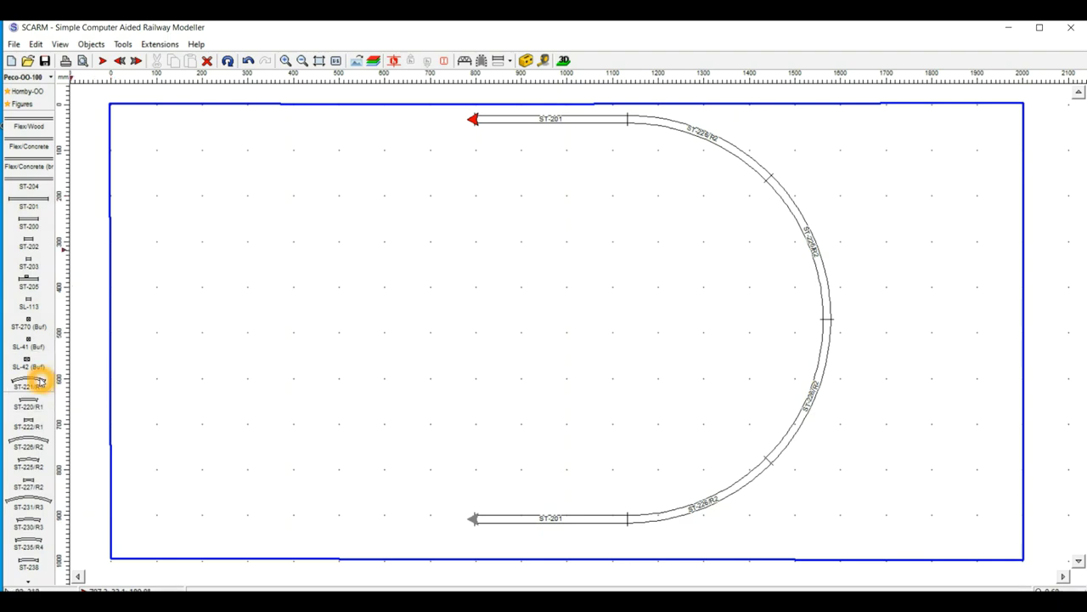
Add four ST-226/R2 curves from the open end of the rear straight round to the front straight to close the oval.
{"action": "left_click", "coordinate": [43, 442]}
{"action": "left_click", "coordinate": [63, 441]}
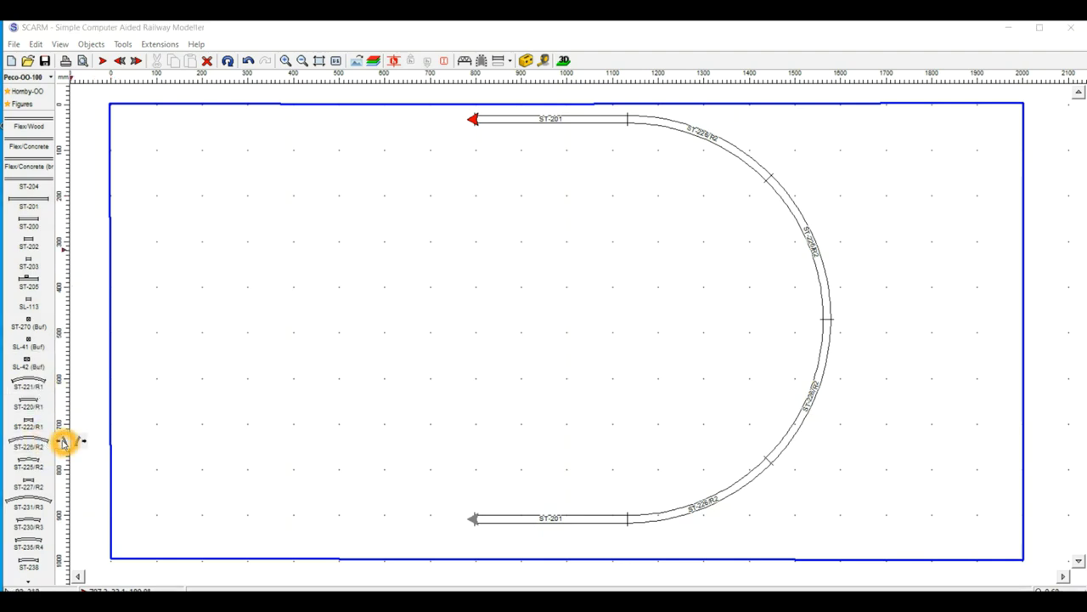
{"action": "left_click", "coordinate": [228, 60]}
{"action": "left_click", "coordinate": [227, 60]}
{"action": "left_click", "coordinate": [227, 60]}
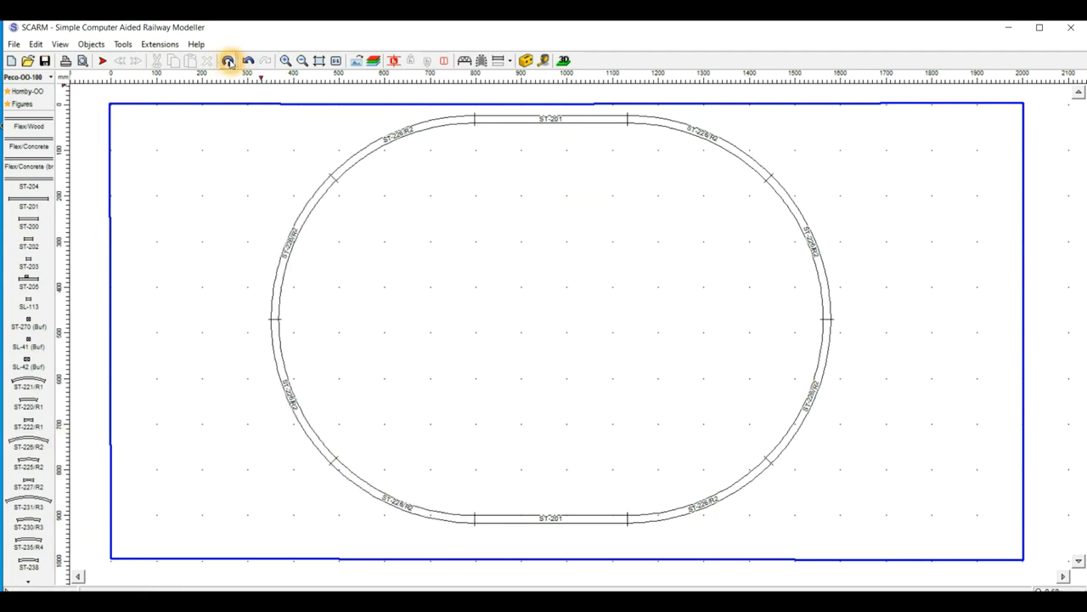
Examine the track joints of the closed oval, especially where the last curve meets the front straight.
{"action": "left_click", "coordinate": [473, 517]}
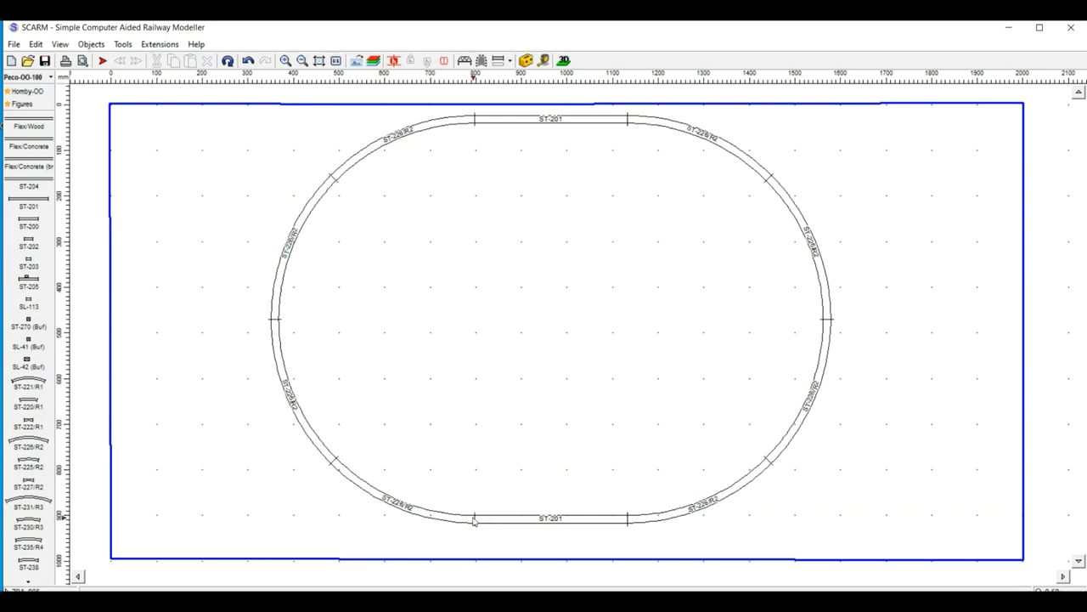
{"action": "left_click", "coordinate": [473, 524]}
{"action": "left_click", "coordinate": [476, 520]}
{"action": "left_click", "coordinate": [473, 517]}
{"action": "left_click", "coordinate": [467, 523]}
{"action": "left_click", "coordinate": [478, 519]}
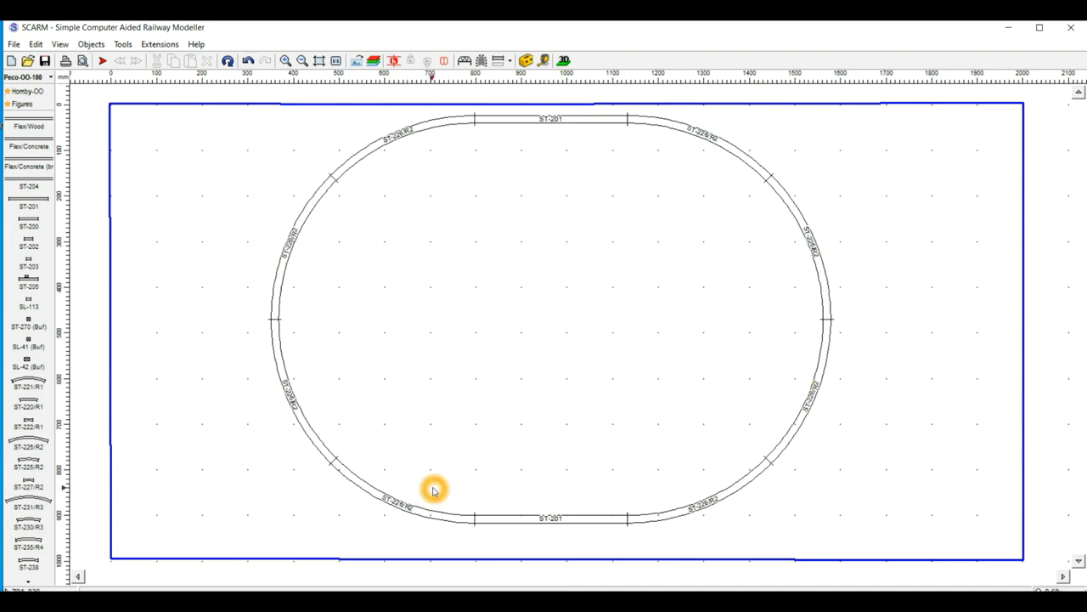
{"action": "left_click", "coordinate": [348, 470]}
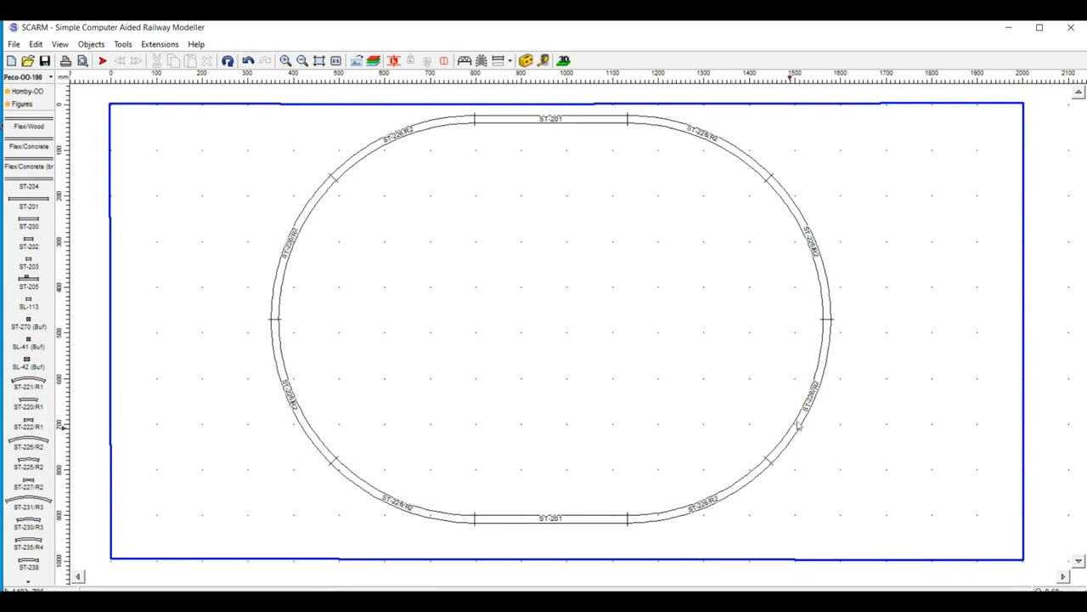
{"action": "left_click", "coordinate": [821, 344]}
Undo the last ST-226/R2 curve to open a gap before the front straight.
{"action": "left_click", "coordinate": [252, 61]}
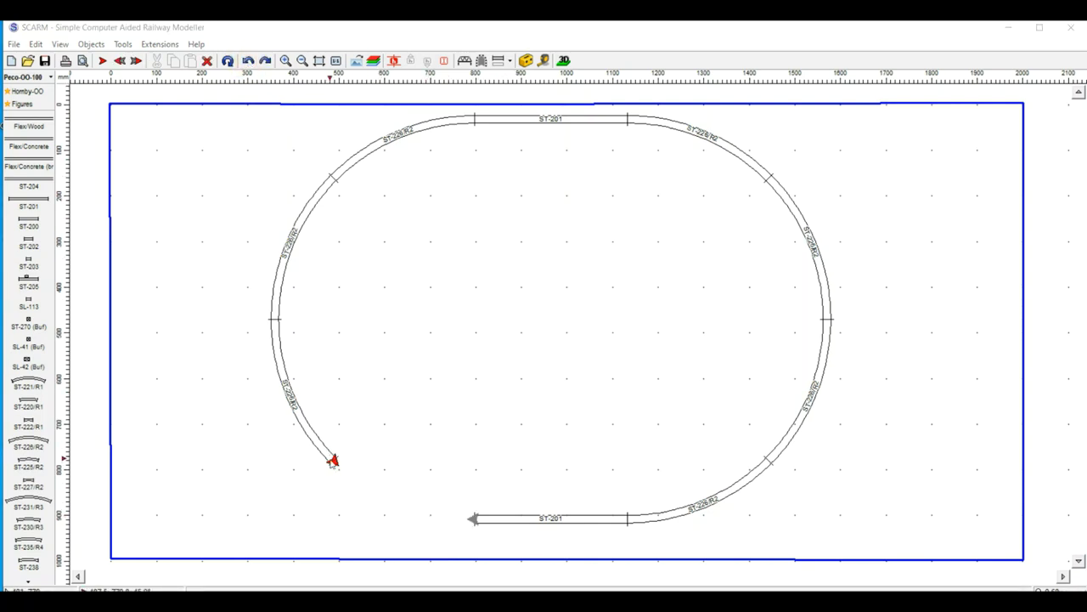
{"action": "left_click", "coordinate": [332, 461]}
{"action": "left_click", "coordinate": [88, 368]}
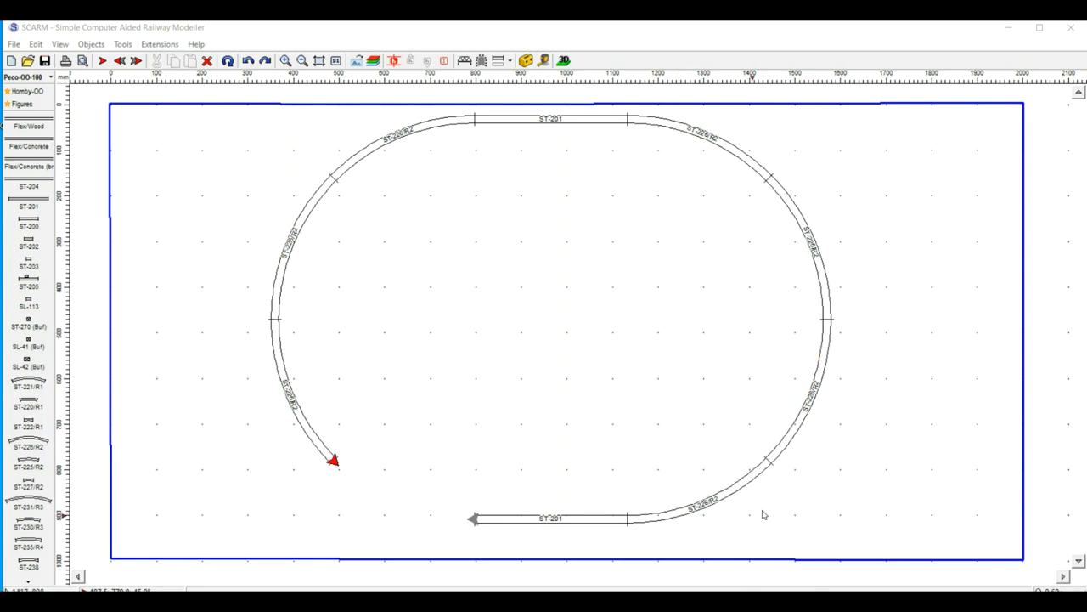
{"action": "left_click", "coordinate": [753, 472]}
{"action": "left_click", "coordinate": [344, 471]}
{"action": "left_click", "coordinate": [475, 519]}
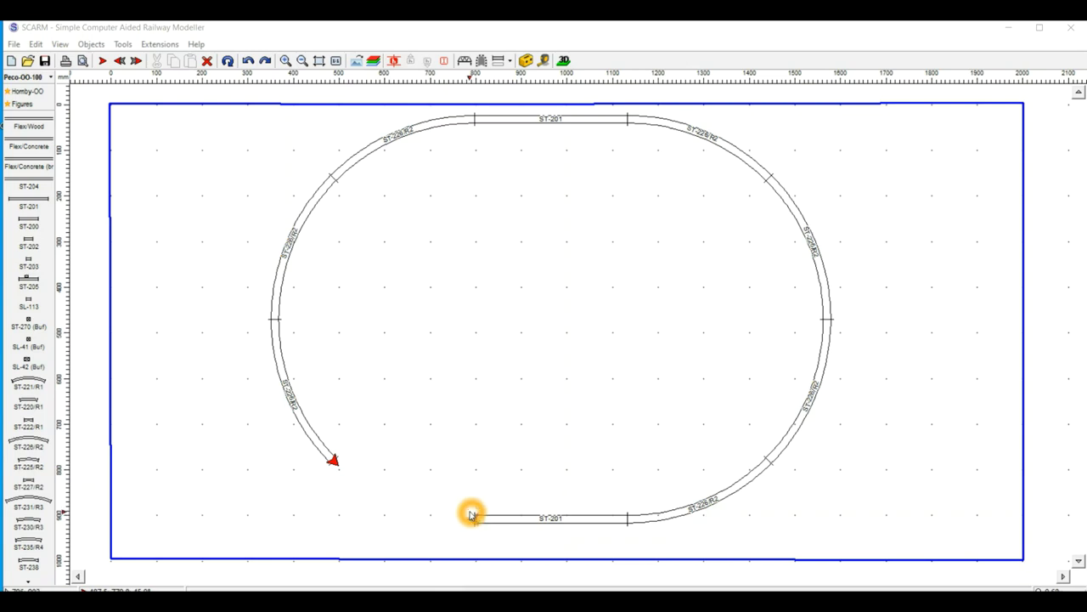
{"action": "left_click", "coordinate": [476, 519]}
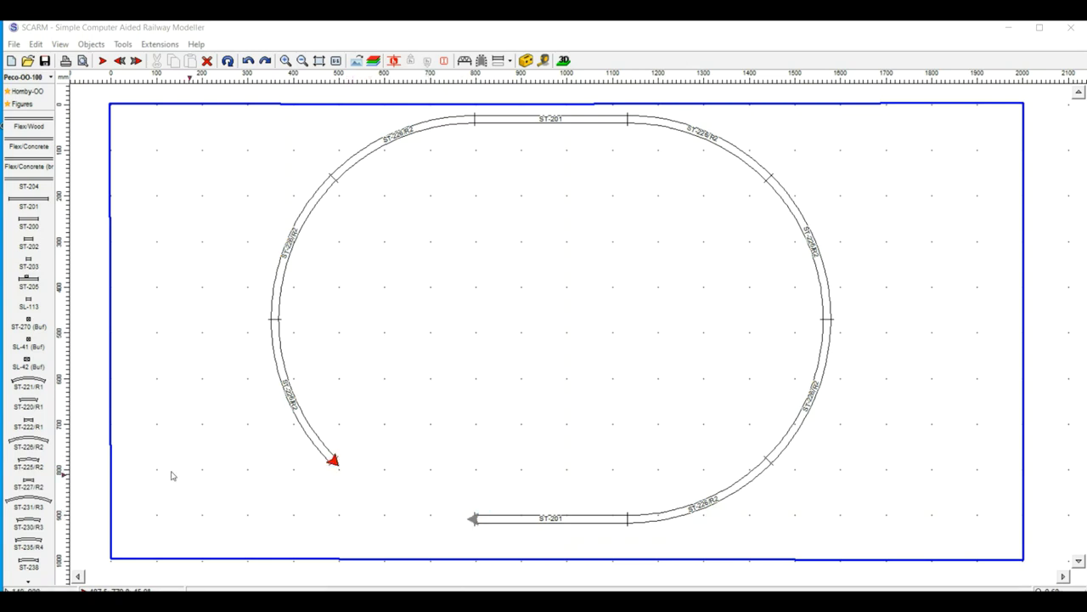
Add an ST-226/R2 curve back into the gap and try to repeat the last track on the closed oval.
{"action": "left_click", "coordinate": [66, 442]}
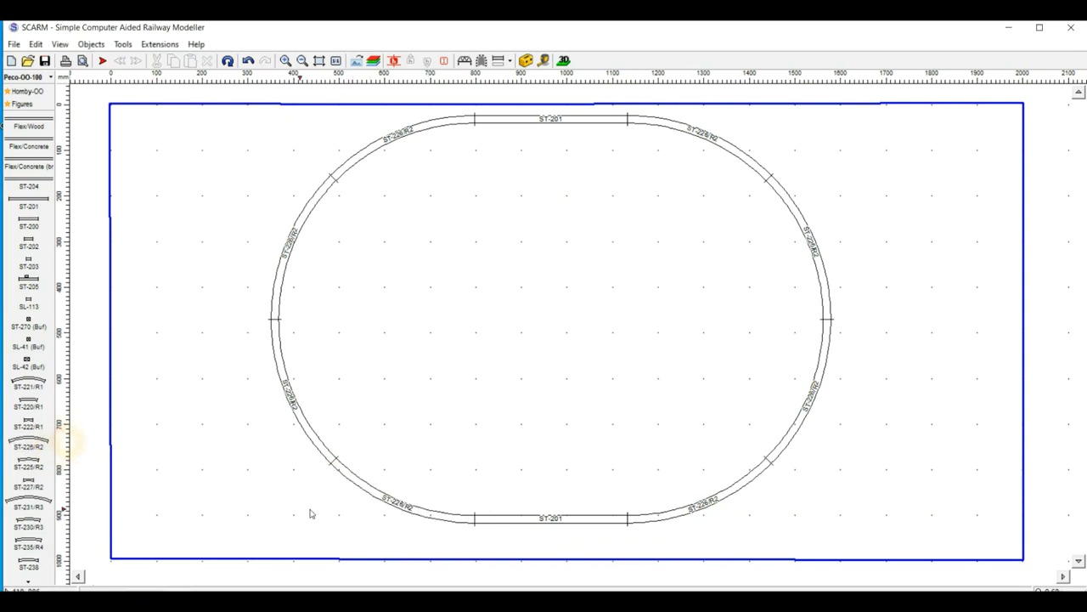
{"action": "left_click", "coordinate": [458, 510]}
{"action": "left_click", "coordinate": [474, 519]}
{"action": "left_click", "coordinate": [228, 60]}
{"action": "left_click", "coordinate": [323, 365]}
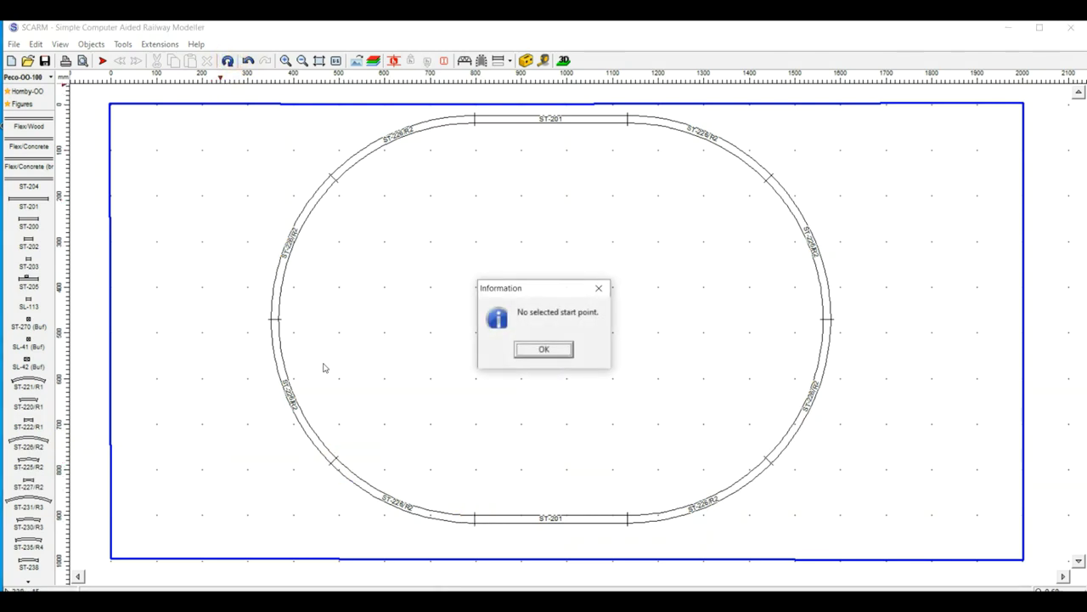
{"action": "left_click", "coordinate": [542, 351]}
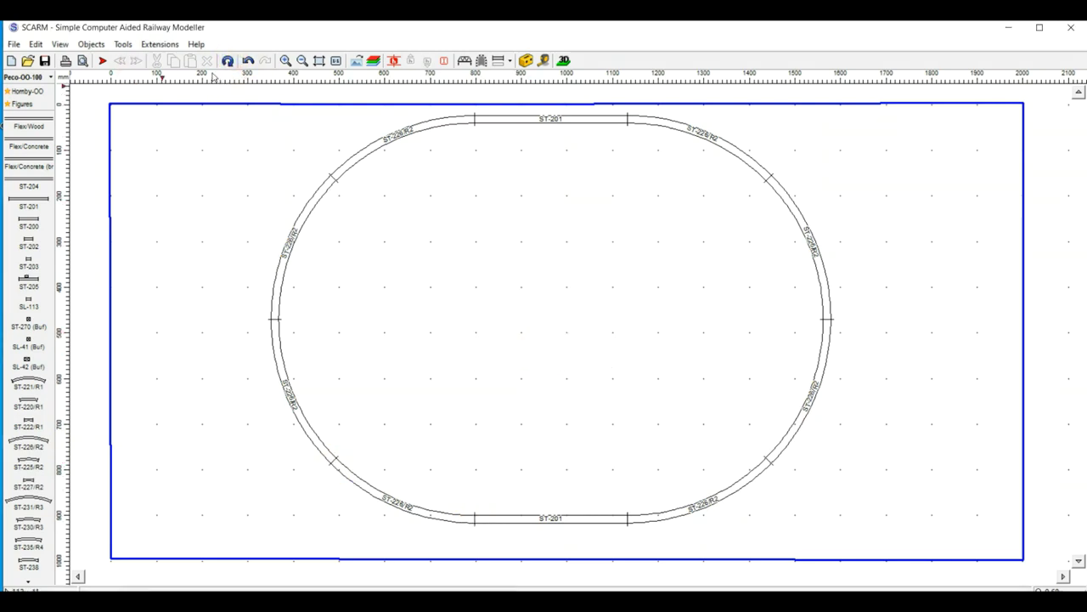
Replace the closing ST-226/R2 curve with a tighter ST-221/R1 curve.
{"action": "left_click", "coordinate": [248, 61]}
{"action": "left_click", "coordinate": [332, 459]}
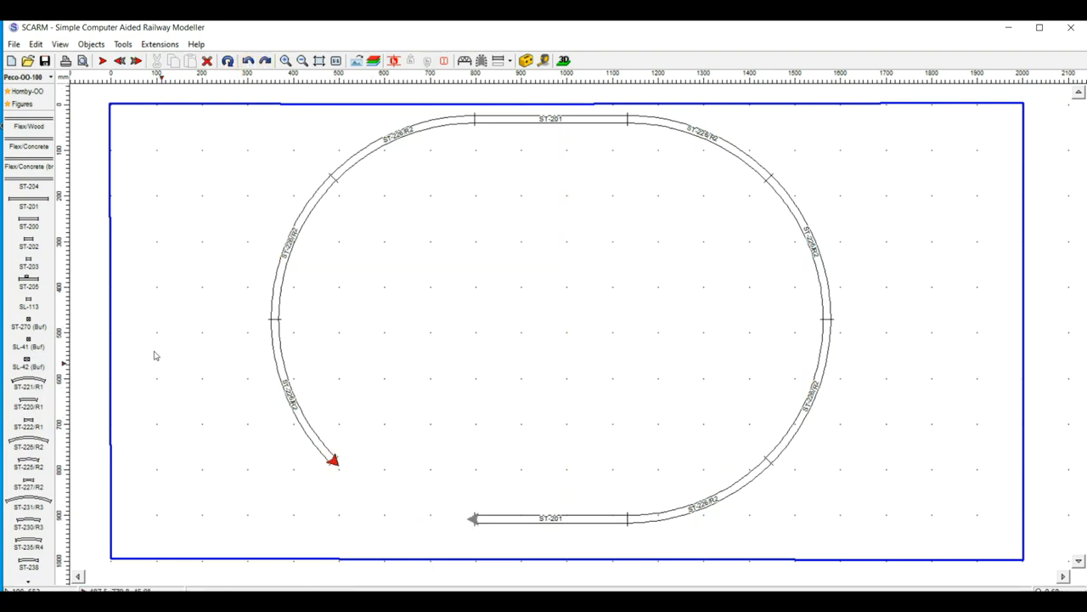
{"action": "left_click", "coordinate": [41, 403]}
{"action": "left_click", "coordinate": [32, 385]}
{"action": "left_click", "coordinate": [61, 381]}
{"action": "left_click_drag", "start_coordinate": [63, 382], "coordinate": [342, 528]}
{"action": "left_click", "coordinate": [423, 524]}
{"action": "left_click", "coordinate": [451, 544]}
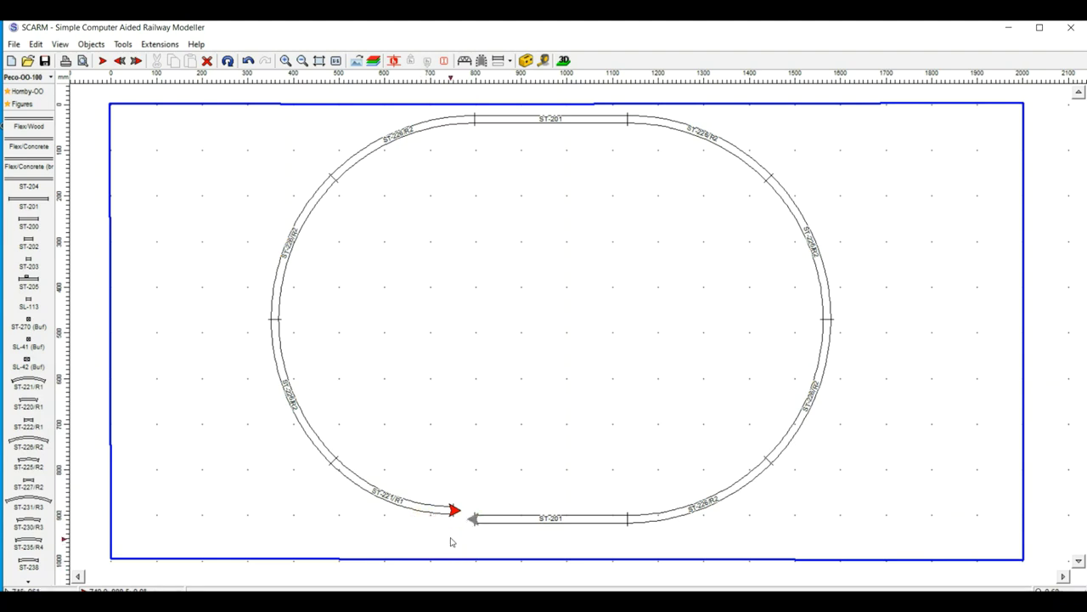
{"action": "left_click", "coordinate": [451, 537]}
{"action": "left_click", "coordinate": [460, 527]}
Inspect the gap beside the ST-221/R1 curve in the 3D viewer, and undo that curve.
{"action": "left_click", "coordinate": [563, 60]}
{"action": "left_click_drag", "start_coordinate": [449, 427], "coordinate": [478, 438]}
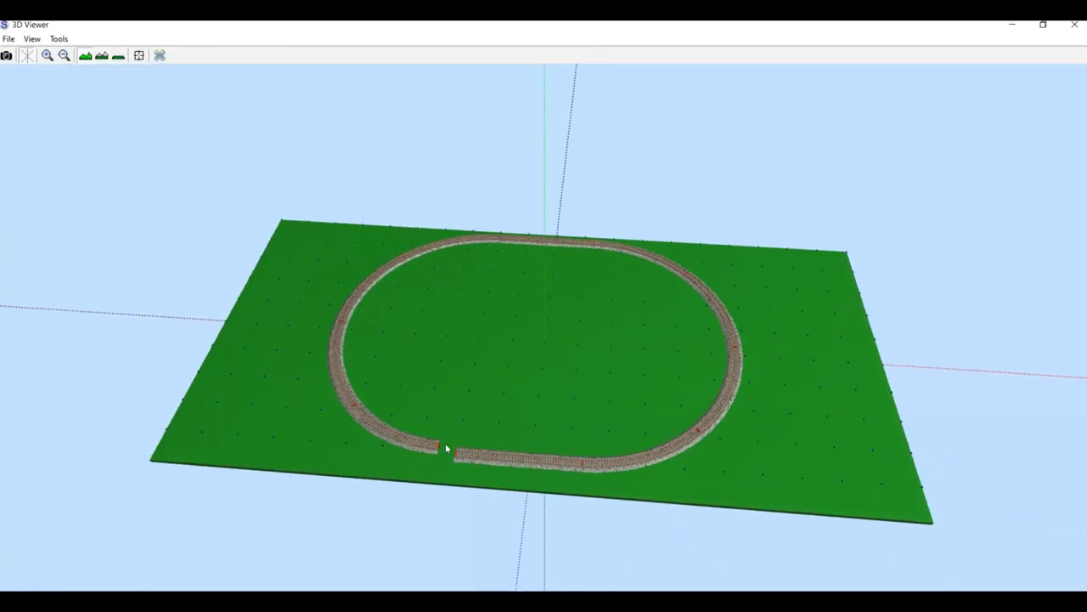
{"action": "left_click", "coordinate": [159, 56]}
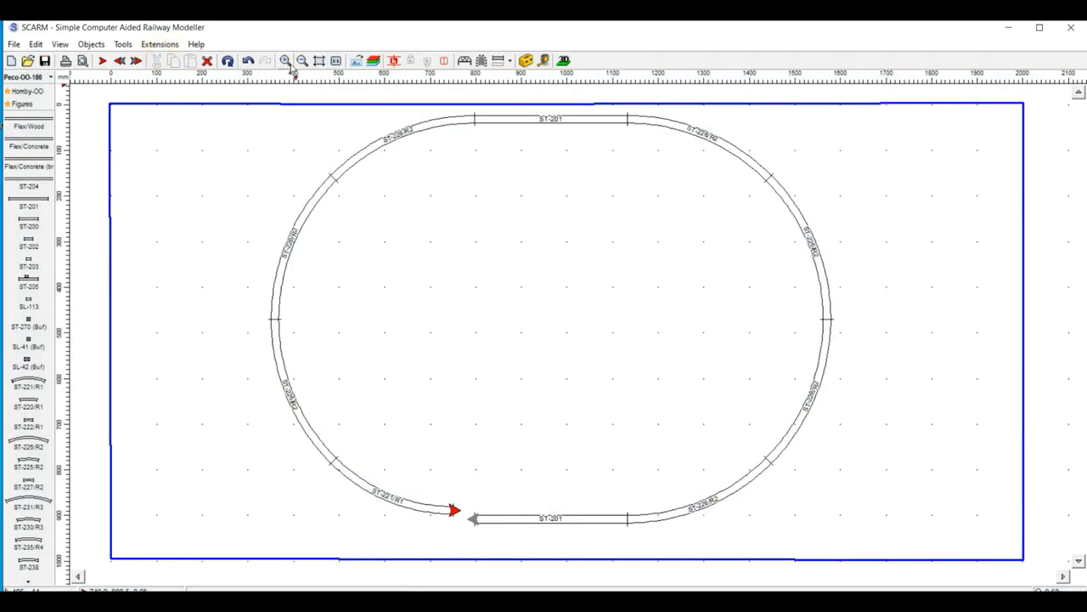
{"action": "left_click", "coordinate": [248, 61]}
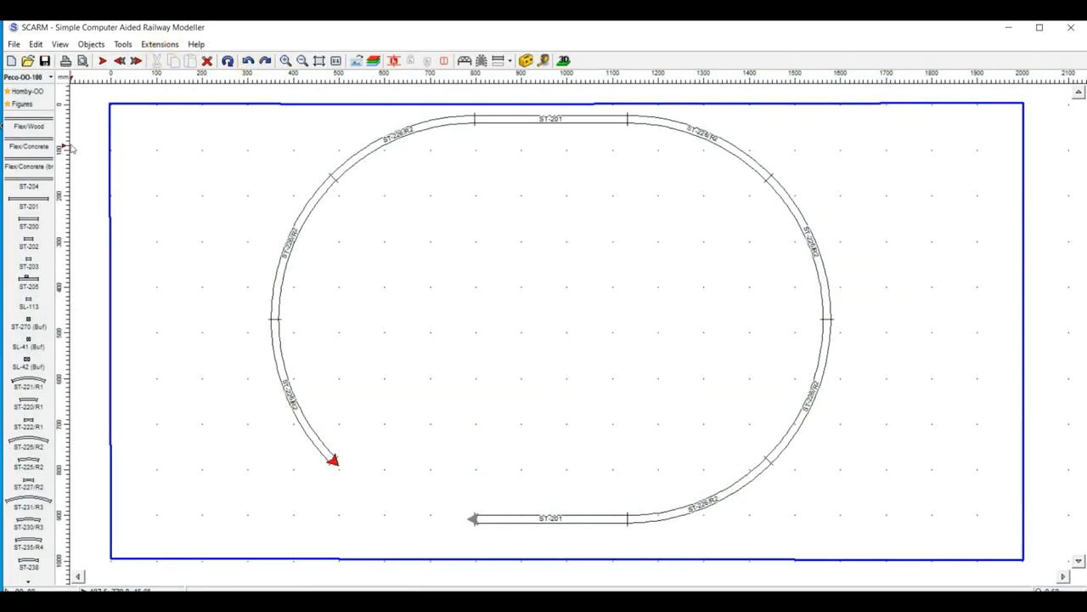
Close the gap between the last R2 curve and the front ST-201 straight with a Flex/Wood track.
{"action": "left_click", "coordinate": [478, 516]}
{"action": "left_click", "coordinate": [488, 524]}
{"action": "left_click", "coordinate": [37, 122]}
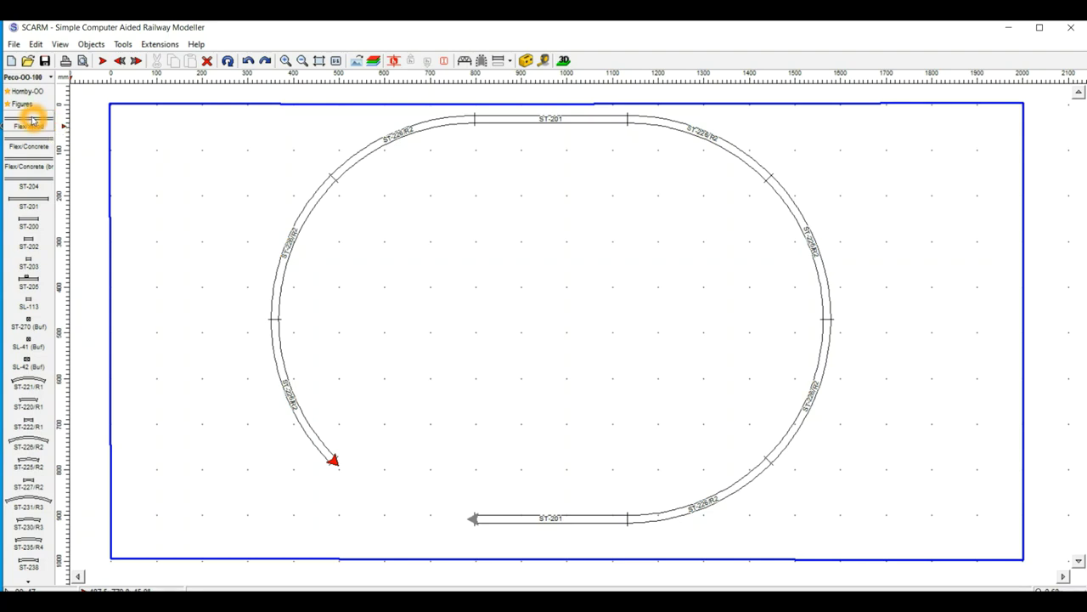
{"action": "left_click", "coordinate": [31, 120]}
{"action": "left_click", "coordinate": [471, 518]}
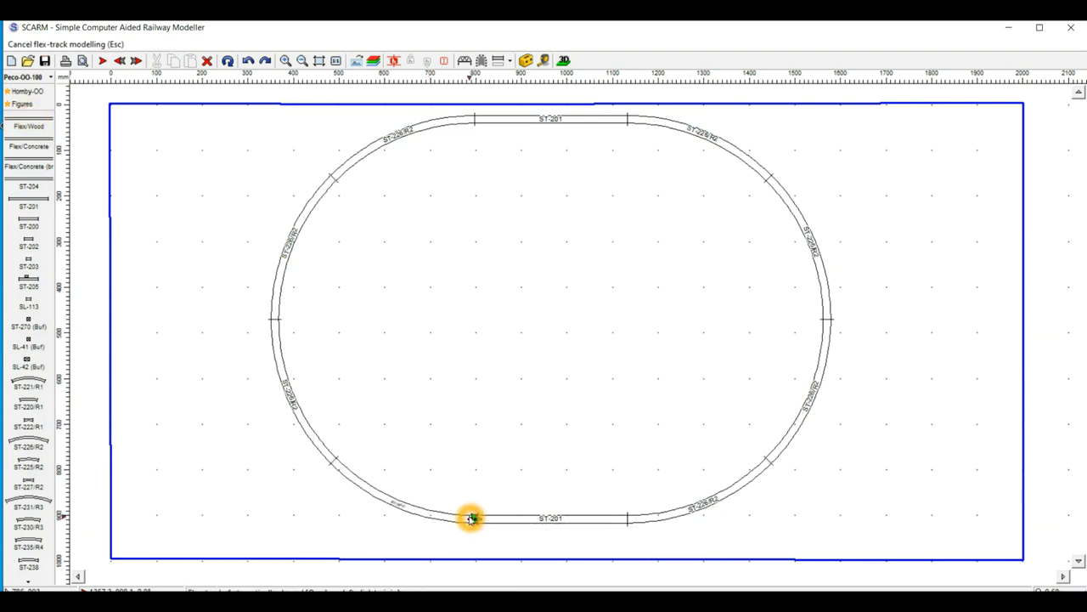
{"action": "left_click", "coordinate": [328, 517]}
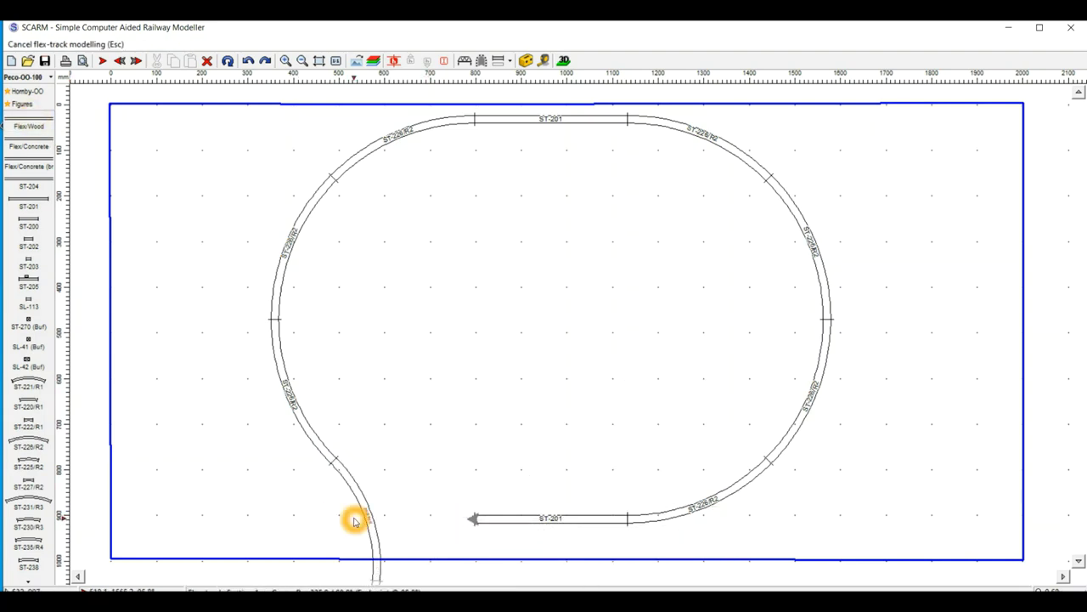
{"action": "left_click", "coordinate": [431, 366]}
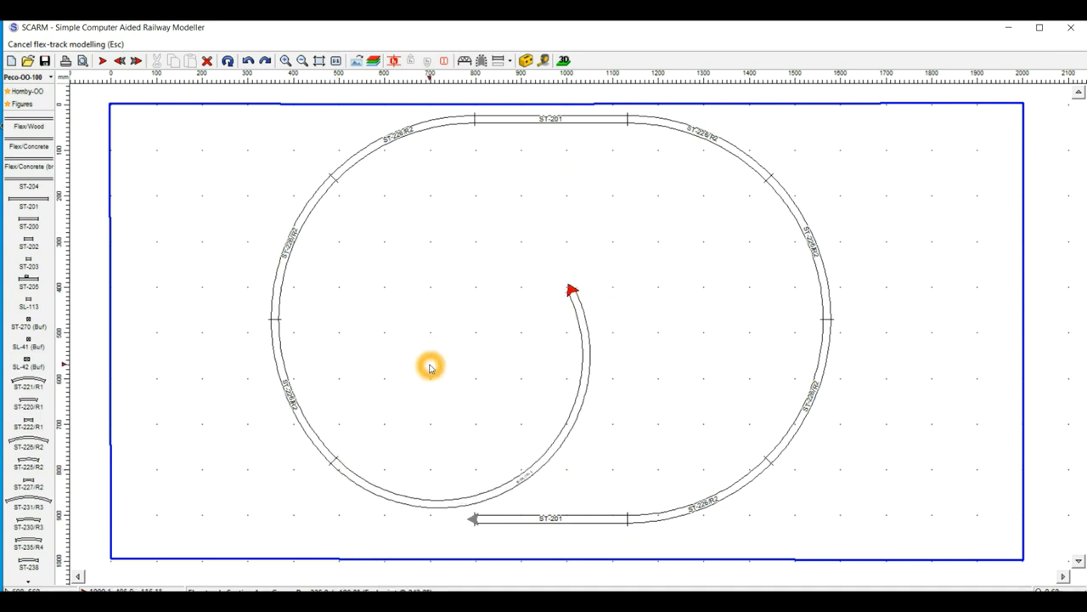
{"action": "left_click", "coordinate": [472, 519]}
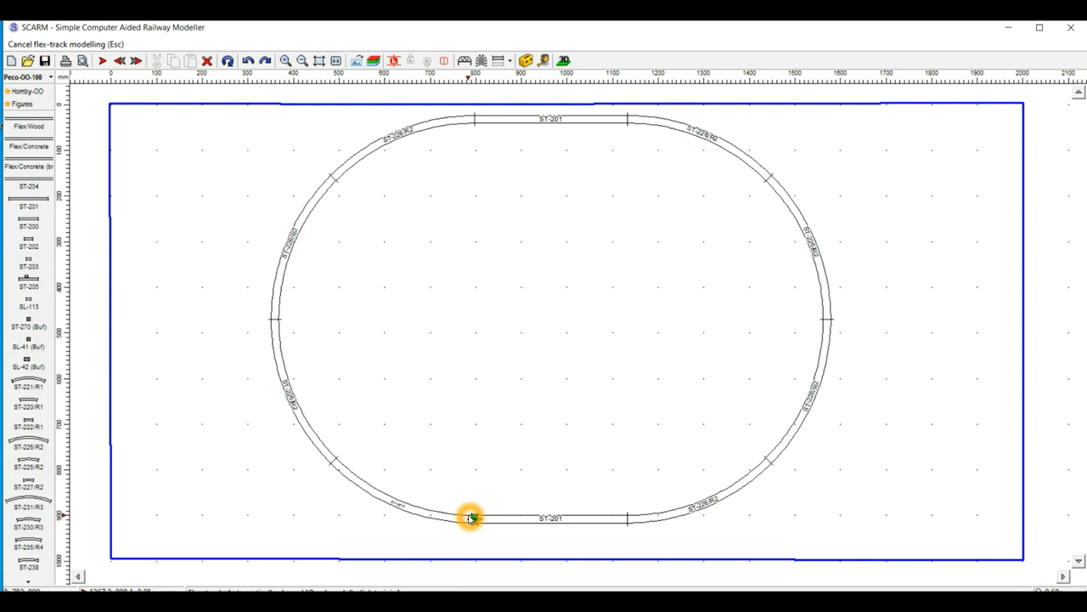
{"action": "left_click", "coordinate": [471, 517]}
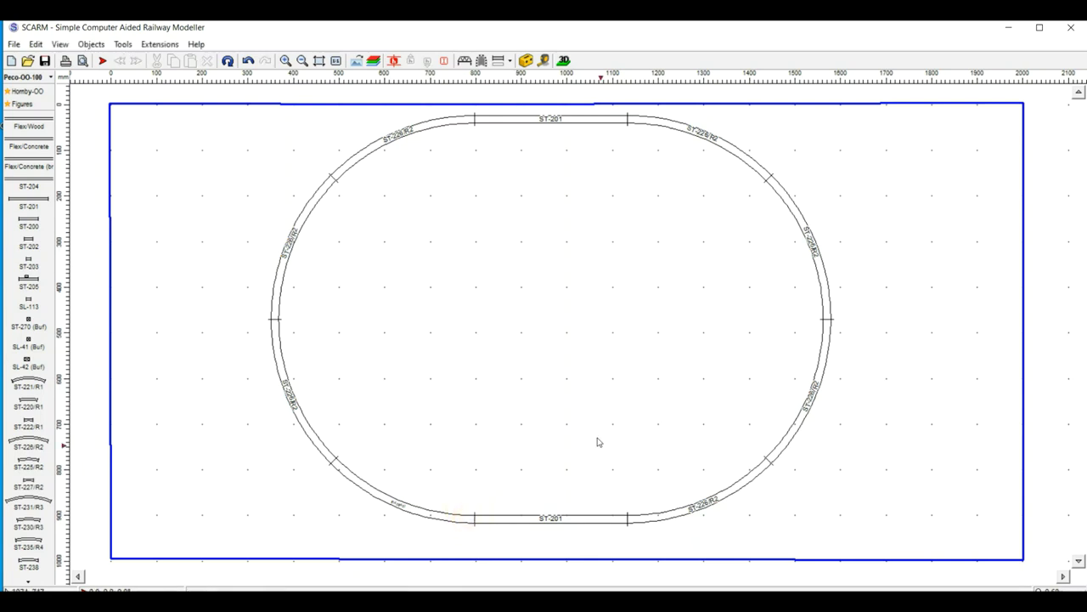
{"action": "left_click", "coordinate": [473, 520]}
{"action": "left_click", "coordinate": [388, 522]}
{"action": "left_click", "coordinate": [535, 525]}
{"action": "left_click", "coordinate": [342, 472]}
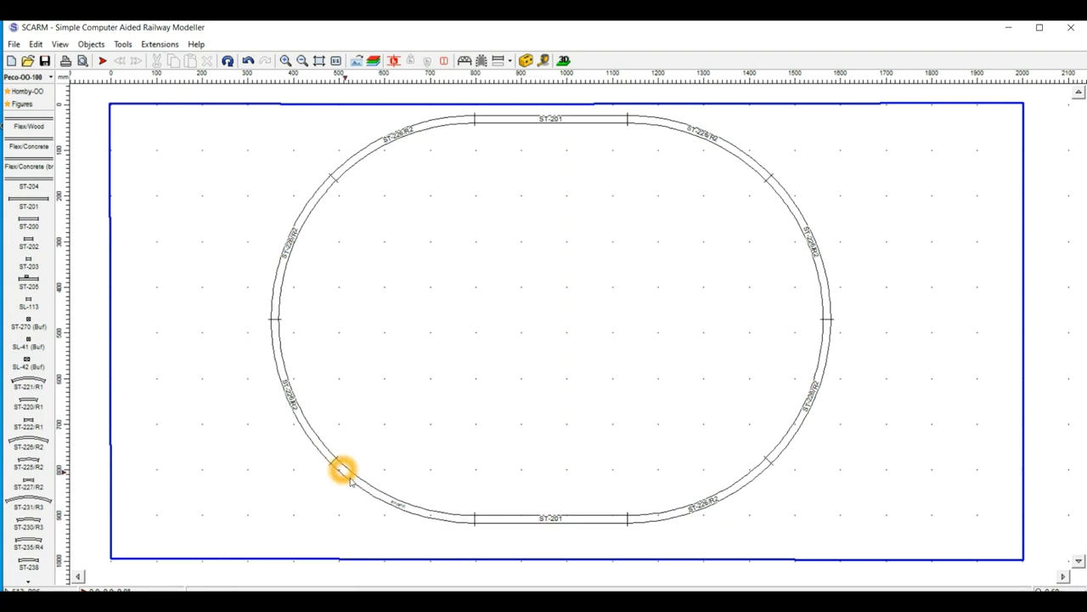
Open the plan's parts list, examine the piece count of each track type, particularly Flex/Wood, and close the list.
{"action": "left_click", "coordinate": [128, 44]}
{"action": "left_click", "coordinate": [153, 109]}
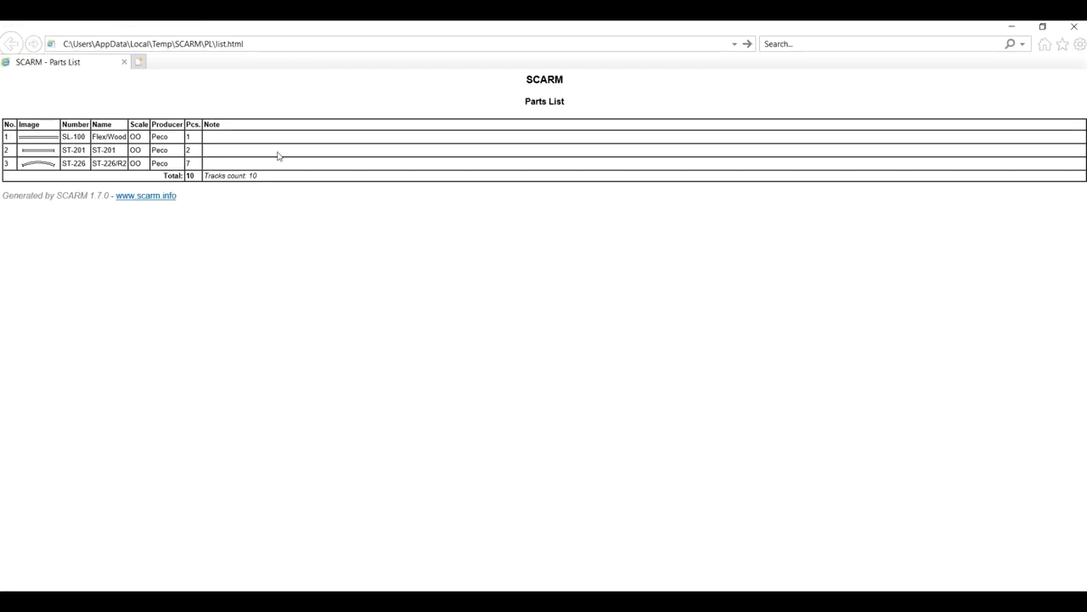
{"action": "left_click", "coordinate": [527, 105]}
{"action": "left_click", "coordinate": [558, 104]}
{"action": "left_click", "coordinate": [515, 103]}
{"action": "left_click", "coordinate": [192, 163]}
{"action": "left_click", "coordinate": [186, 137]}
{"action": "left_click", "coordinate": [190, 138]}
{"action": "left_click", "coordinate": [188, 139]}
{"action": "left_click", "coordinate": [138, 140]}
{"action": "left_click", "coordinate": [65, 139]}
{"action": "left_click", "coordinate": [117, 138]}
{"action": "left_click", "coordinate": [95, 137]}
{"action": "left_click", "coordinate": [49, 132]}
{"action": "left_click", "coordinate": [40, 139]}
{"action": "left_click", "coordinate": [39, 137]}
{"action": "left_click", "coordinate": [36, 138]}
{"action": "left_click", "coordinate": [45, 140]}
{"action": "left_click", "coordinate": [407, 202]}
{"action": "left_click", "coordinate": [192, 140]}
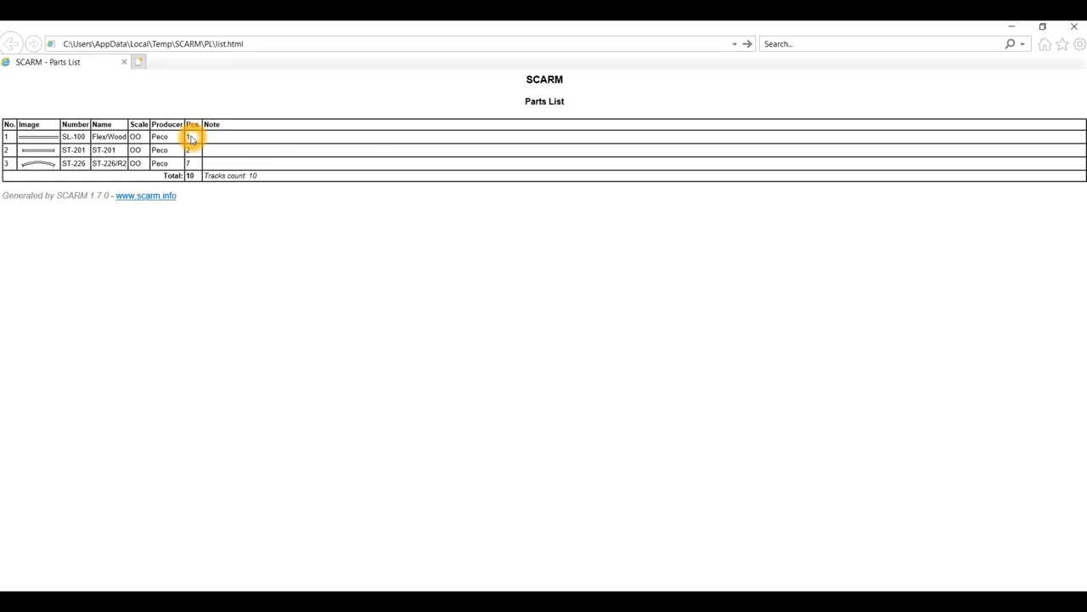
{"action": "left_click", "coordinate": [326, 158]}
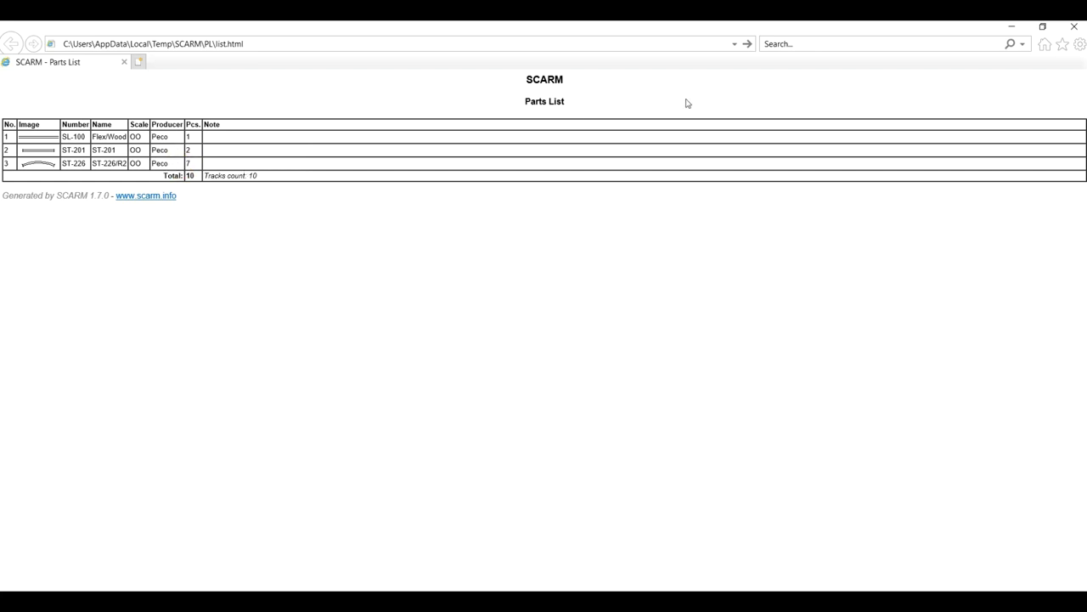
{"action": "left_click", "coordinate": [1077, 30]}
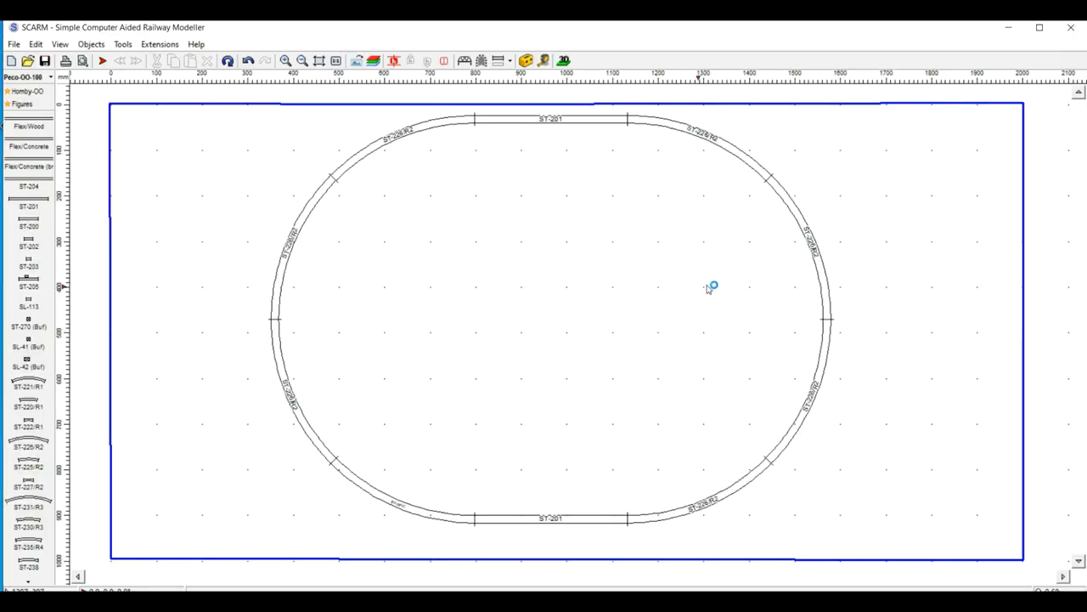
{"action": "left_click", "coordinate": [670, 498]}
{"action": "left_click", "coordinate": [486, 127]}
{"action": "left_click", "coordinate": [588, 519]}
{"action": "left_click", "coordinate": [496, 124]}
{"action": "left_click", "coordinate": [497, 123]}
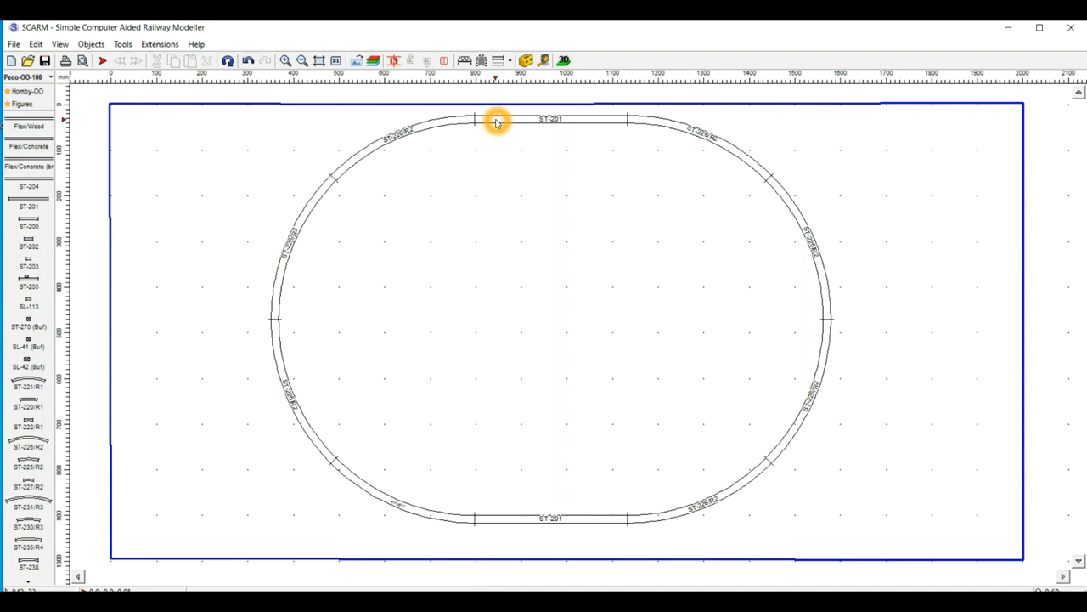
{"action": "left_click", "coordinate": [510, 518]}
Set the track color of the rear ST-201 straight to yellow (FFFF00).
{"action": "left_click", "coordinate": [508, 120]}
{"action": "left_click", "coordinate": [507, 124]}
{"action": "left_click", "coordinate": [507, 124]}
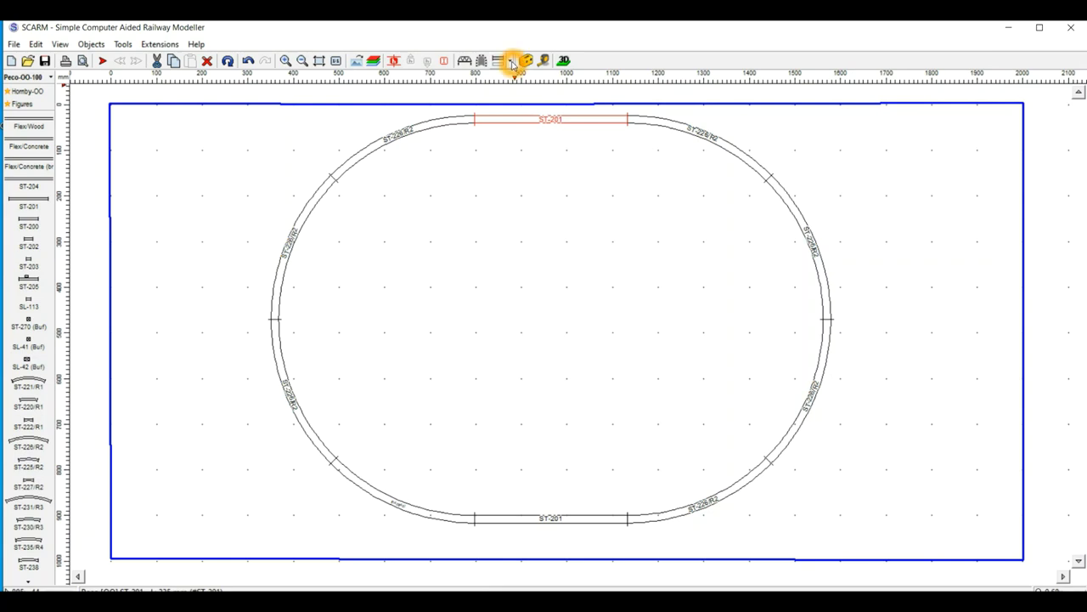
{"action": "left_click", "coordinate": [510, 63]}
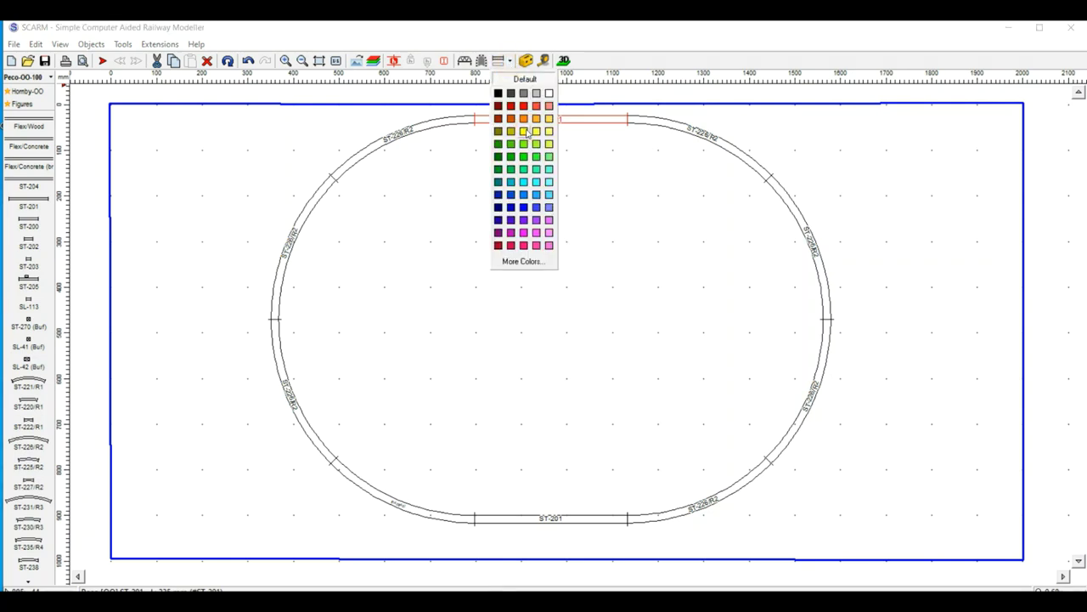
{"action": "left_click", "coordinate": [525, 132]}
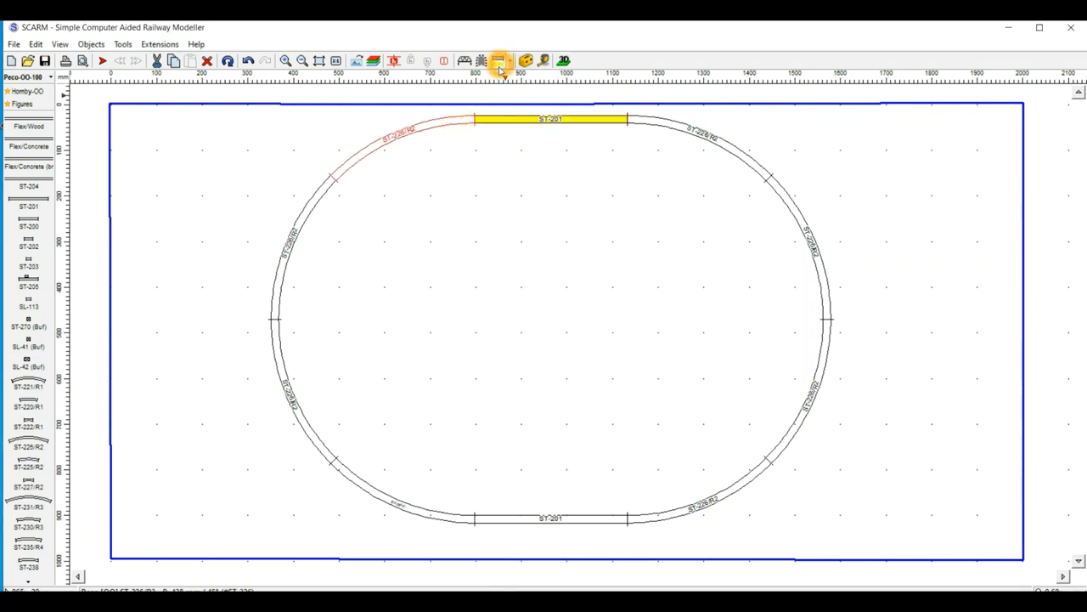
Select all the remaining uncolored tracks of the oval and apply the same yellow track color (FFFF00).
{"action": "double_click", "coordinate": [652, 122]}
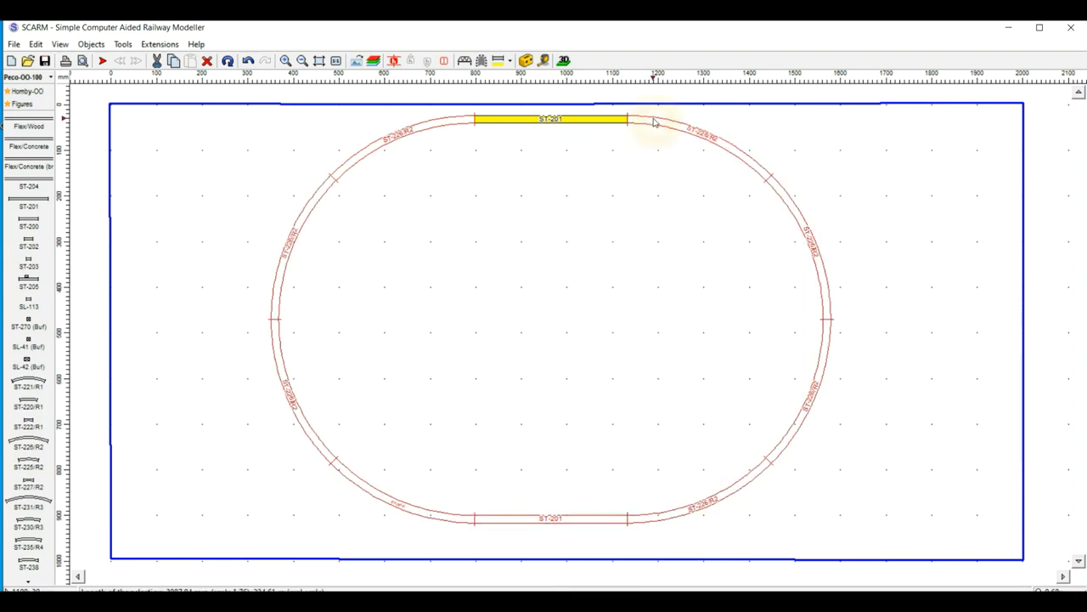
{"action": "left_click", "coordinate": [705, 138]}
{"action": "left_click", "coordinate": [458, 122]}
{"action": "left_click", "coordinate": [273, 319]}
{"action": "left_click", "coordinate": [274, 319]}
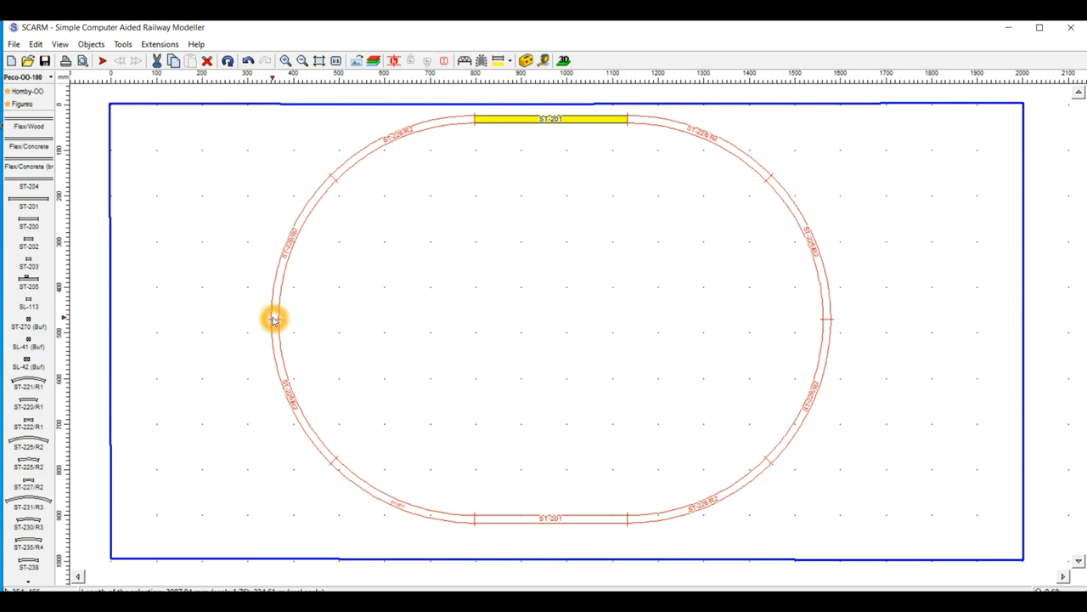
{"action": "left_click", "coordinate": [514, 526]}
{"action": "left_click", "coordinate": [404, 135]}
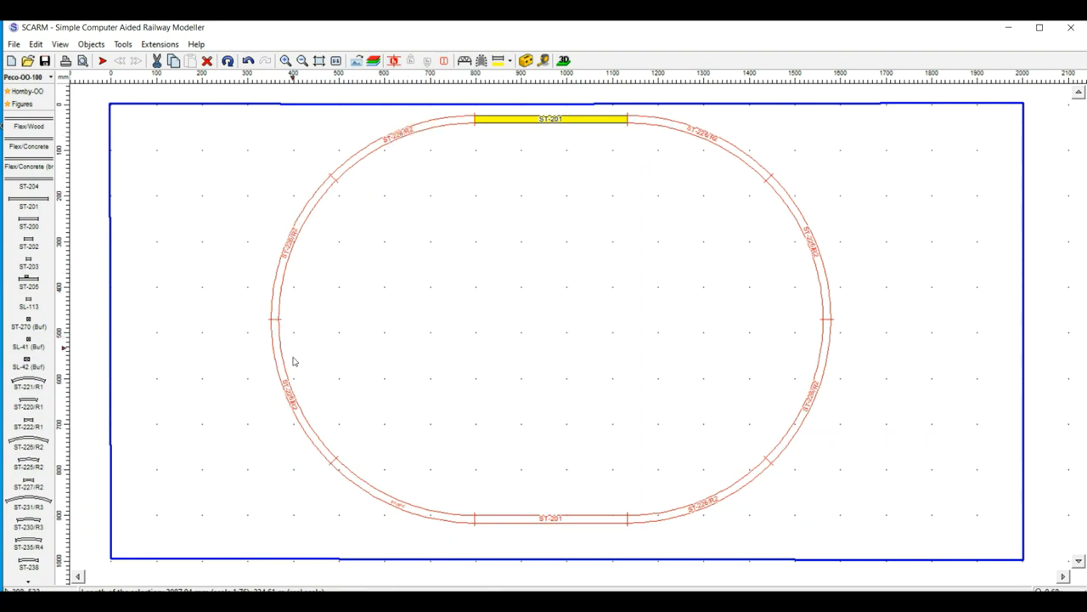
{"action": "left_click", "coordinate": [638, 115]}
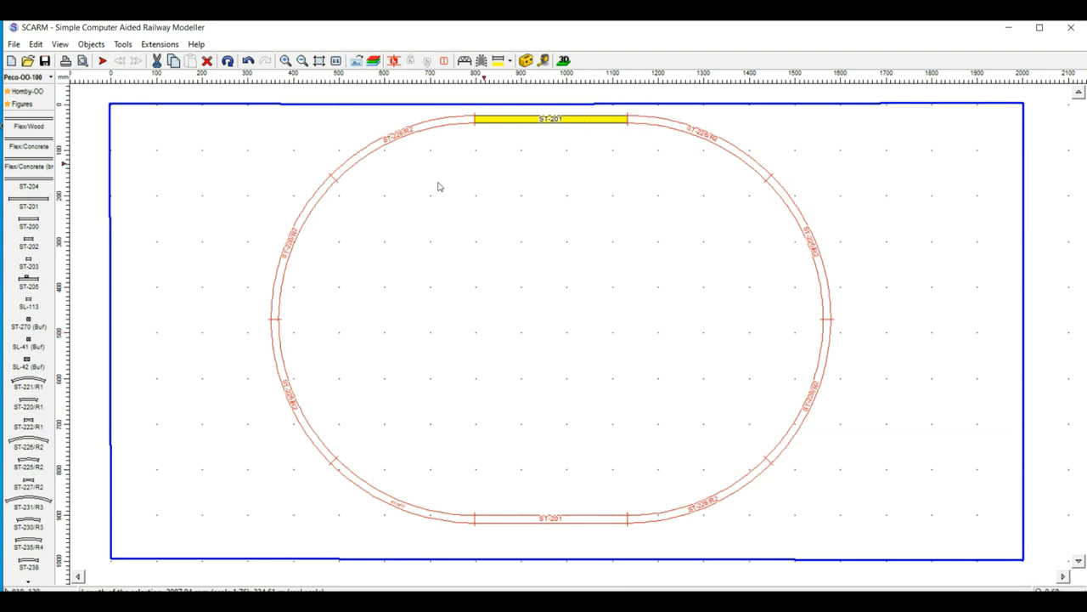
{"action": "left_click", "coordinate": [270, 333]}
{"action": "left_click", "coordinate": [500, 60]}
{"action": "left_click", "coordinate": [499, 60]}
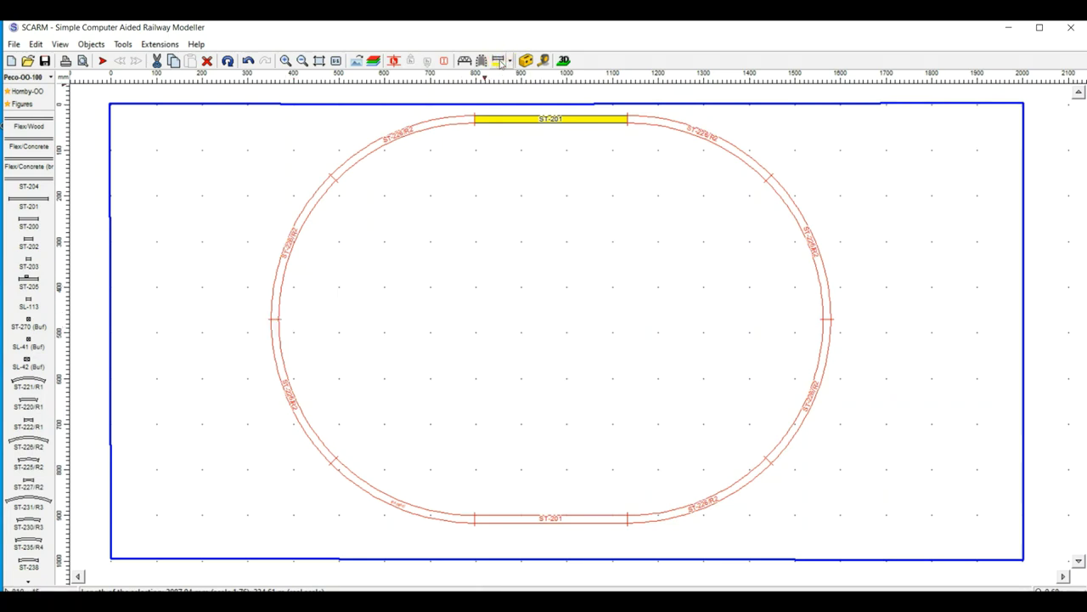
{"action": "left_click", "coordinate": [499, 60]}
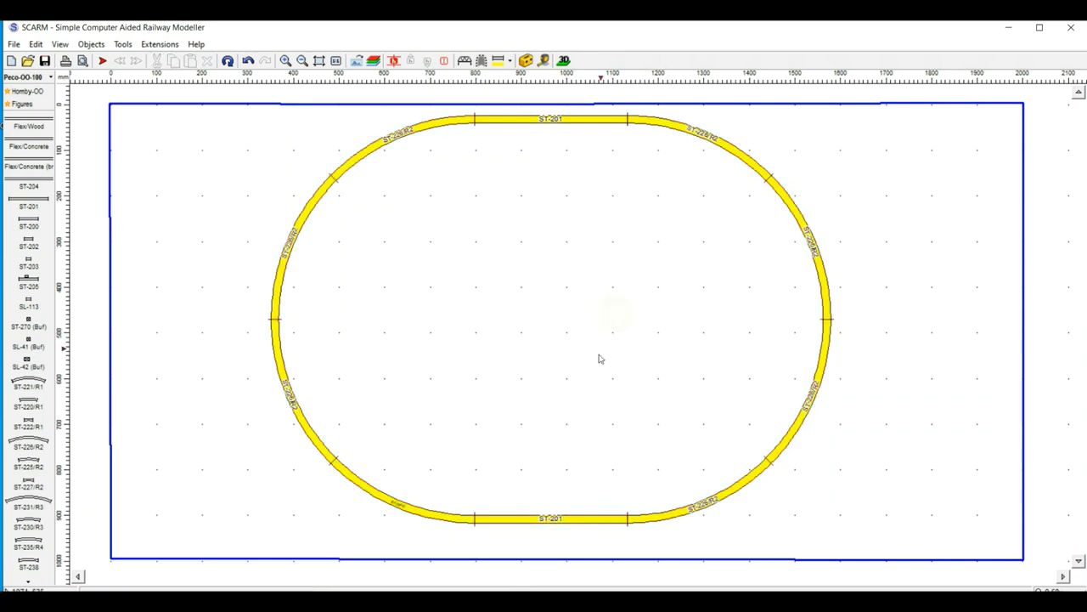
Select the whole oval and set its track color to red.
{"action": "left_click", "coordinate": [524, 116]}
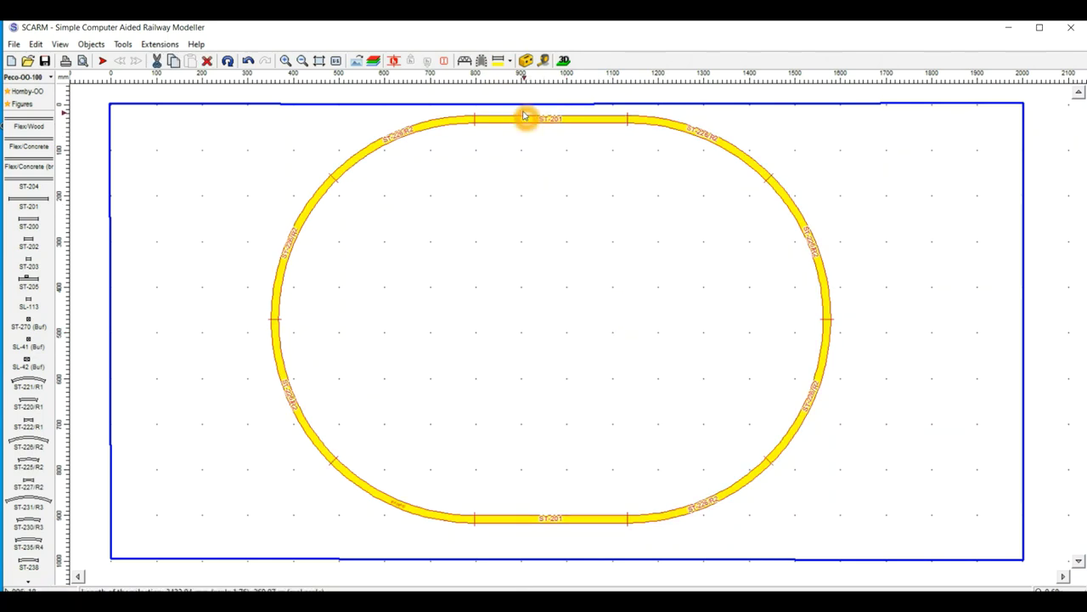
{"action": "left_click", "coordinate": [510, 60]}
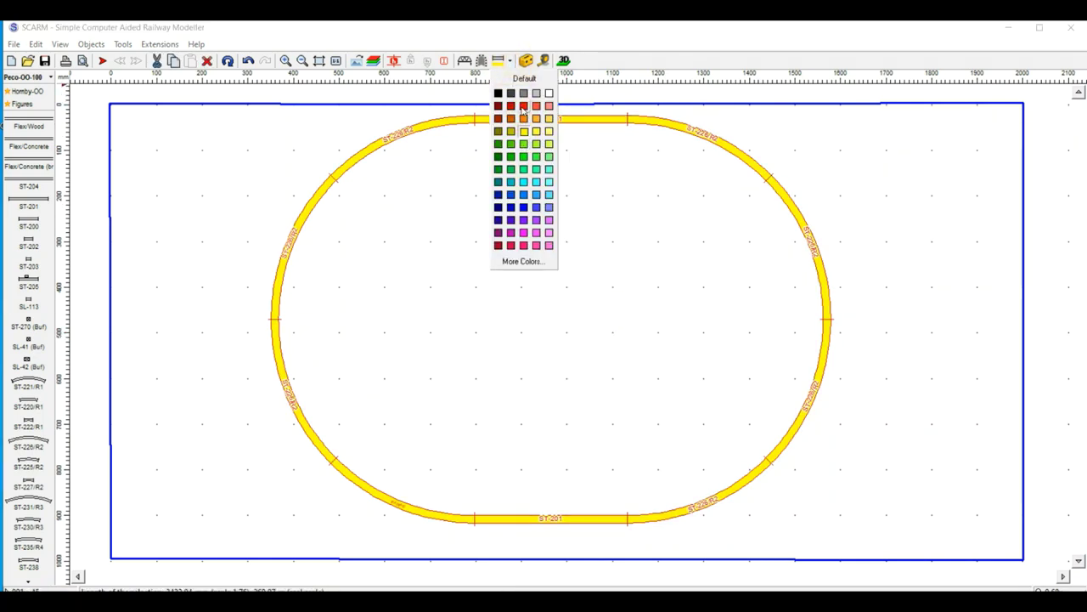
{"action": "left_click", "coordinate": [523, 105]}
{"action": "left_click", "coordinate": [544, 333]}
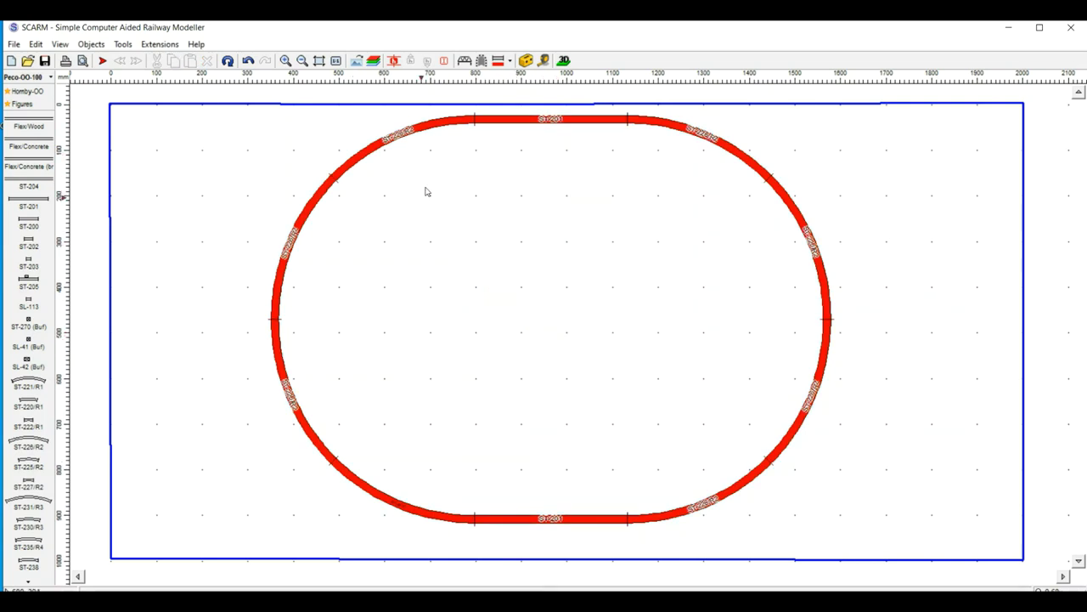
{"action": "left_click", "coordinate": [343, 318]}
{"action": "left_click", "coordinate": [365, 305]}
Inspect the oval in the 3D viewer from several angles and distances, and return to the plan.
{"action": "left_click", "coordinate": [564, 61]}
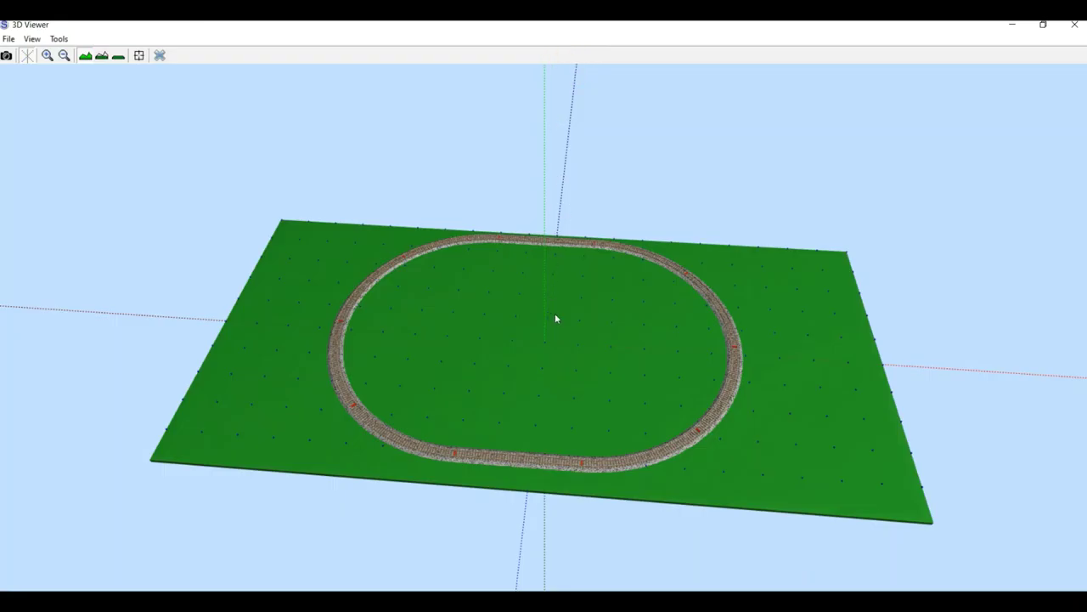
{"action": "left_click_drag", "start_coordinate": [548, 365], "coordinate": [575, 355]}
{"action": "scroll", "coordinate": [575, 355], "scroll_direction": "up", "scroll_amount": 8}
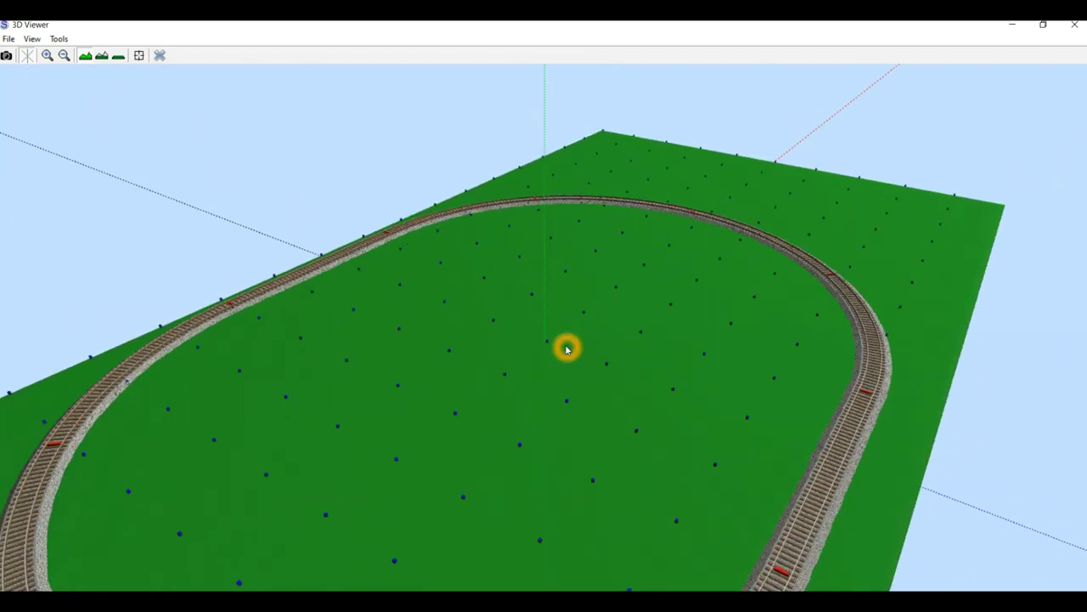
{"action": "scroll", "coordinate": [565, 349], "scroll_direction": "down", "scroll_amount": 8}
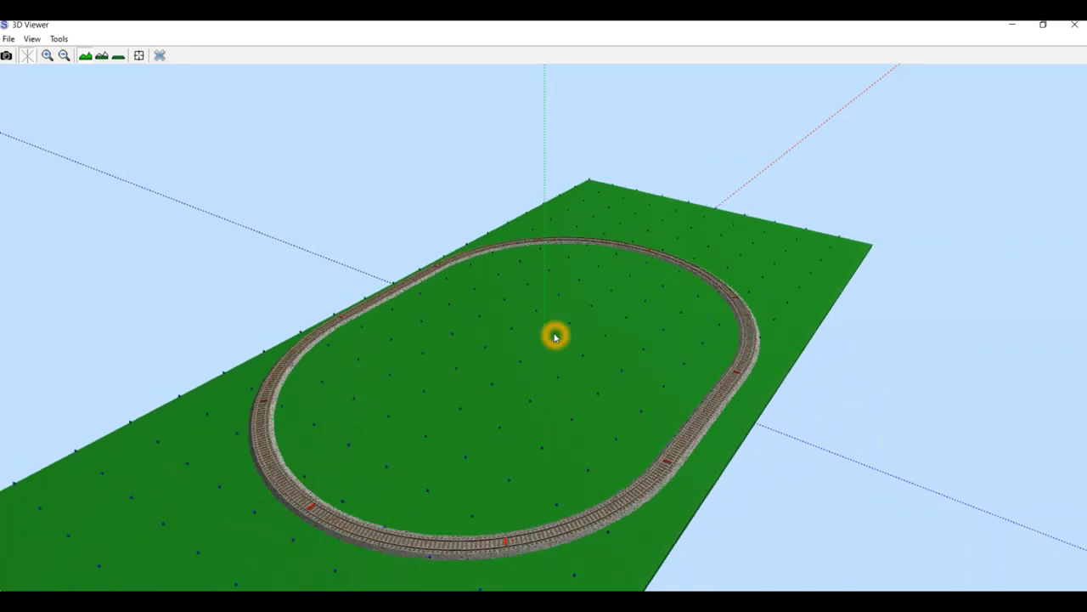
{"action": "scroll", "coordinate": [553, 336], "scroll_direction": "up", "scroll_amount": 3}
{"action": "scroll", "coordinate": [553, 336], "scroll_direction": "down", "scroll_amount": 4}
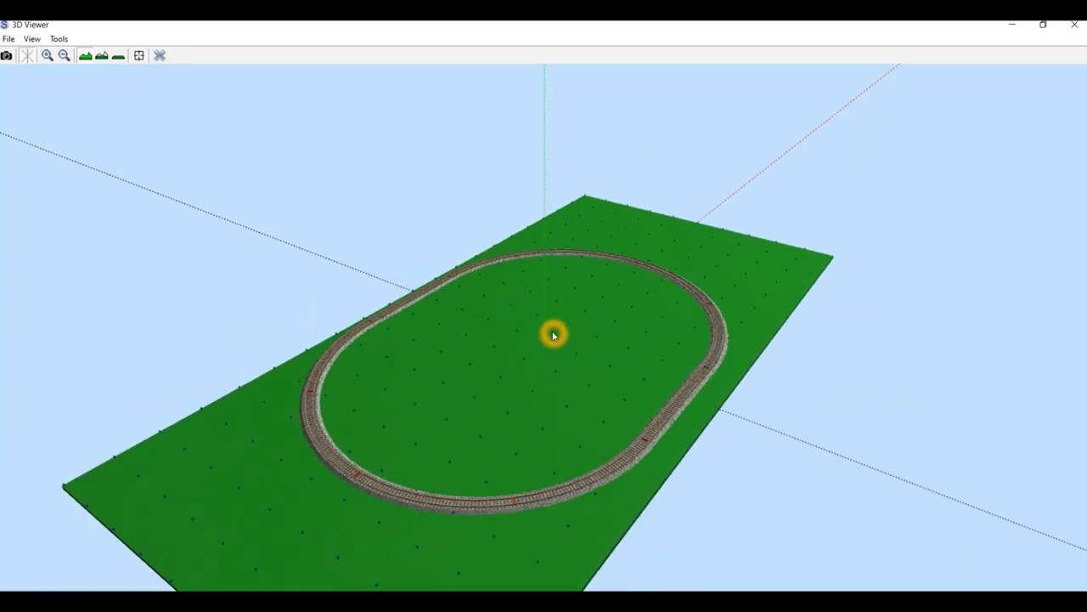
{"action": "left_click_drag", "start_coordinate": [383, 281], "coordinate": [335, 369]}
{"action": "left_click", "coordinate": [160, 56]}
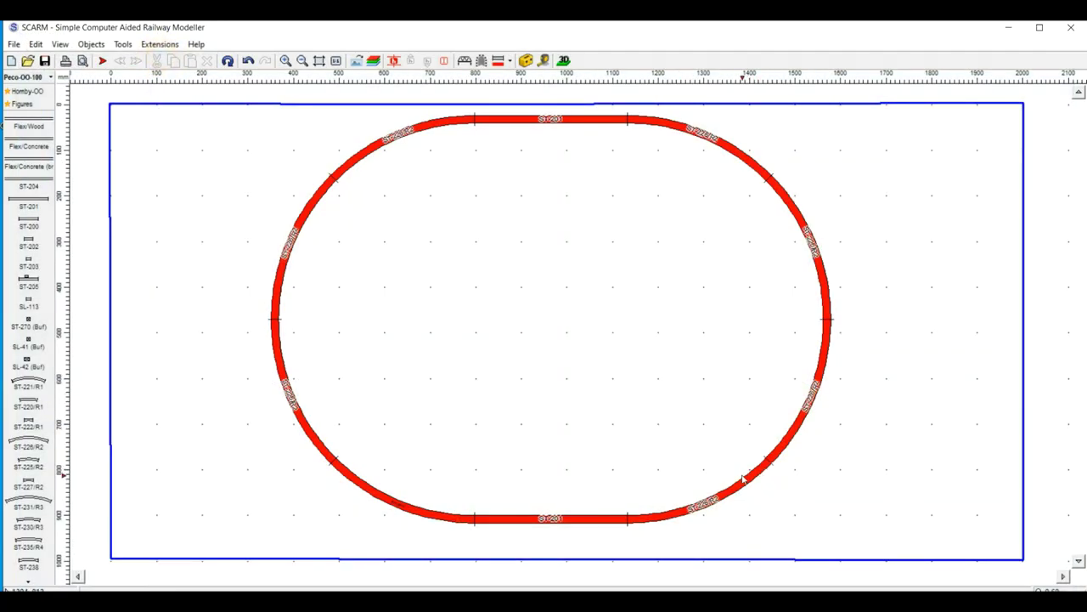
{"action": "left_click", "coordinate": [741, 482]}
Turn on the display of track end heights on the plan.
{"action": "left_click", "coordinate": [563, 520]}
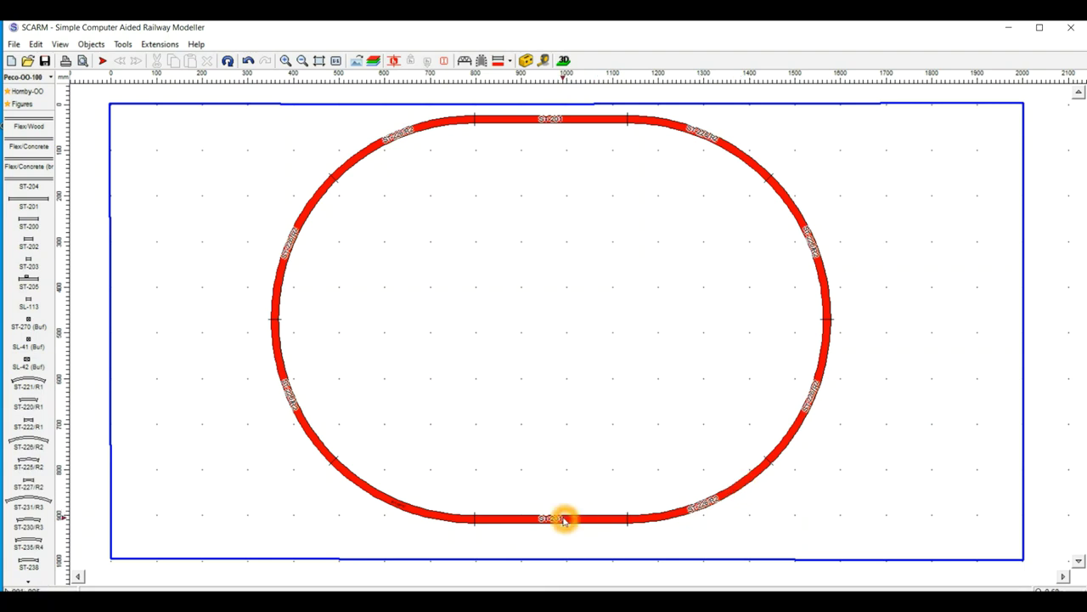
{"action": "double_click", "coordinate": [563, 519]}
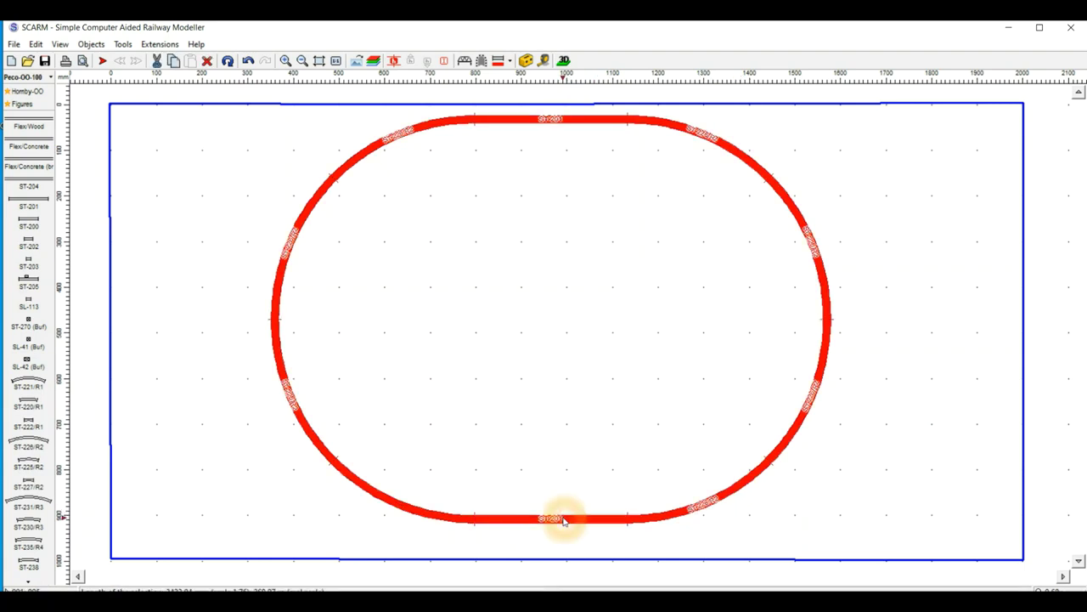
{"action": "left_click", "coordinate": [446, 64]}
{"action": "left_click", "coordinate": [469, 122]}
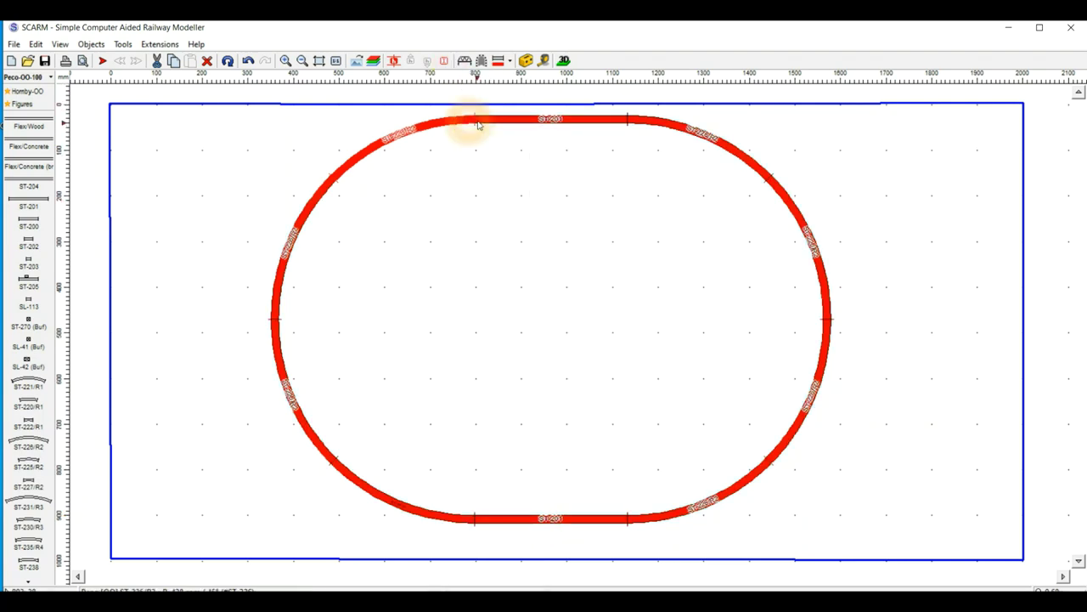
{"action": "left_click", "coordinate": [444, 60]}
{"action": "left_click", "coordinate": [474, 119]}
{"action": "left_click", "coordinate": [475, 125]}
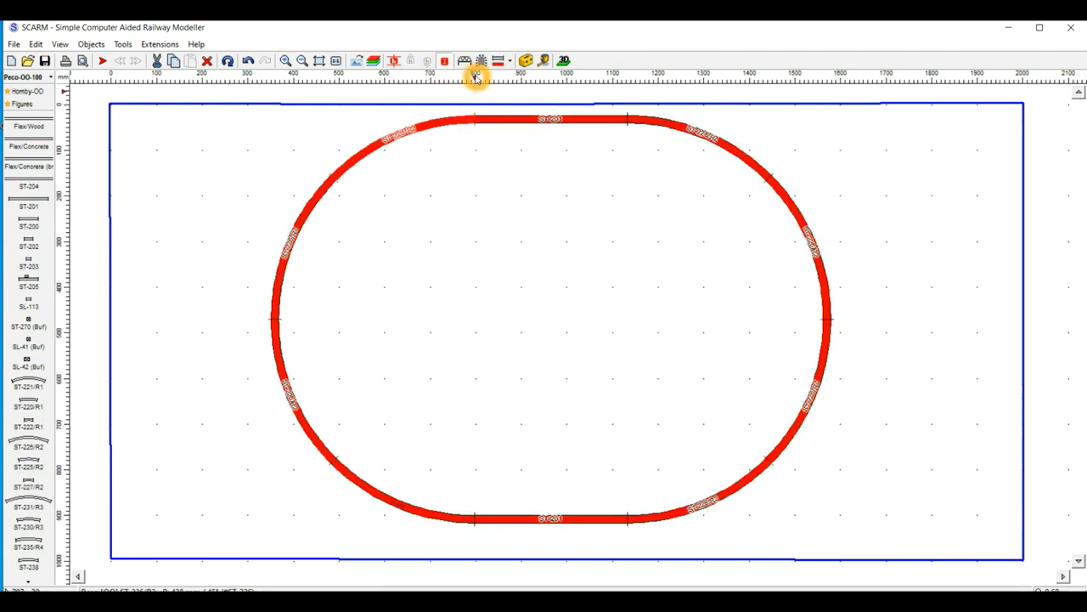
Select the whole oval and set its track color to medium gray, keeping the end heights shown.
{"action": "left_click", "coordinate": [497, 126]}
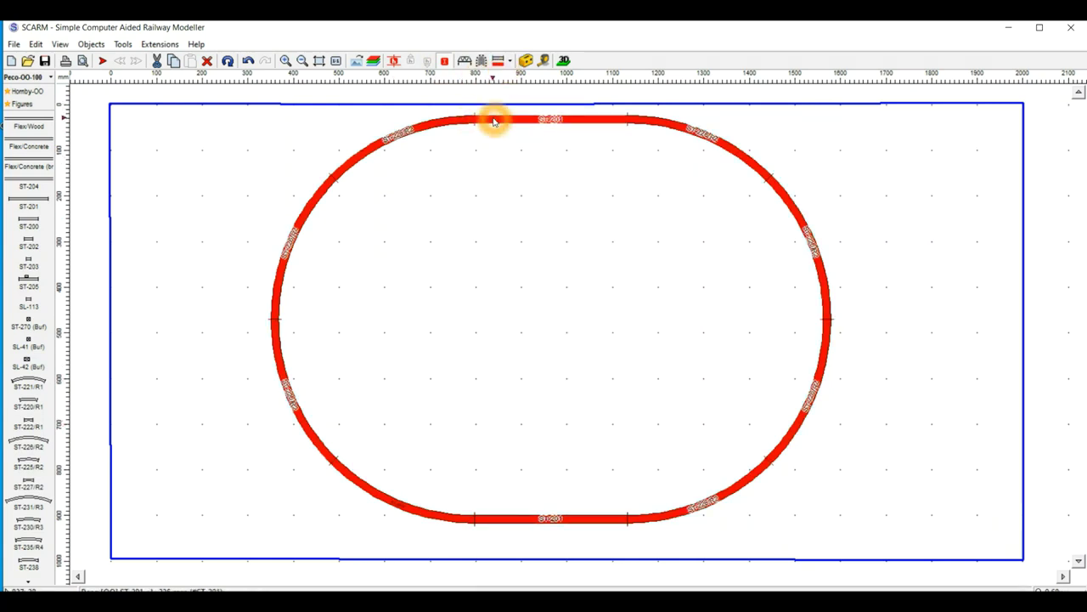
{"action": "left_click", "coordinate": [510, 60]}
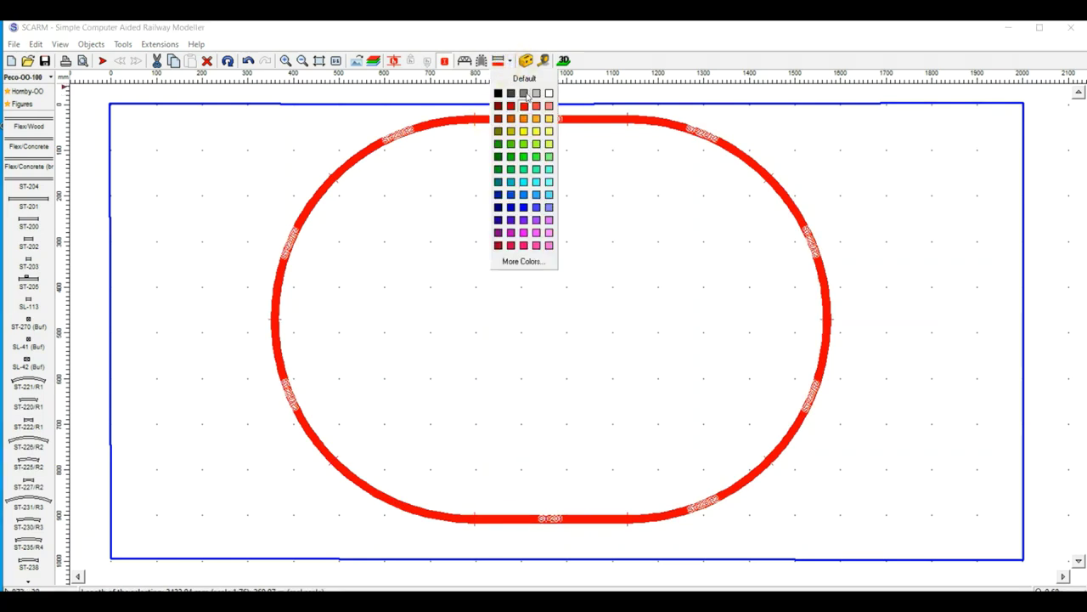
{"action": "left_click", "coordinate": [526, 94]}
{"action": "left_click", "coordinate": [491, 176]}
{"action": "left_click", "coordinate": [488, 120]}
{"action": "left_click", "coordinate": [444, 61]}
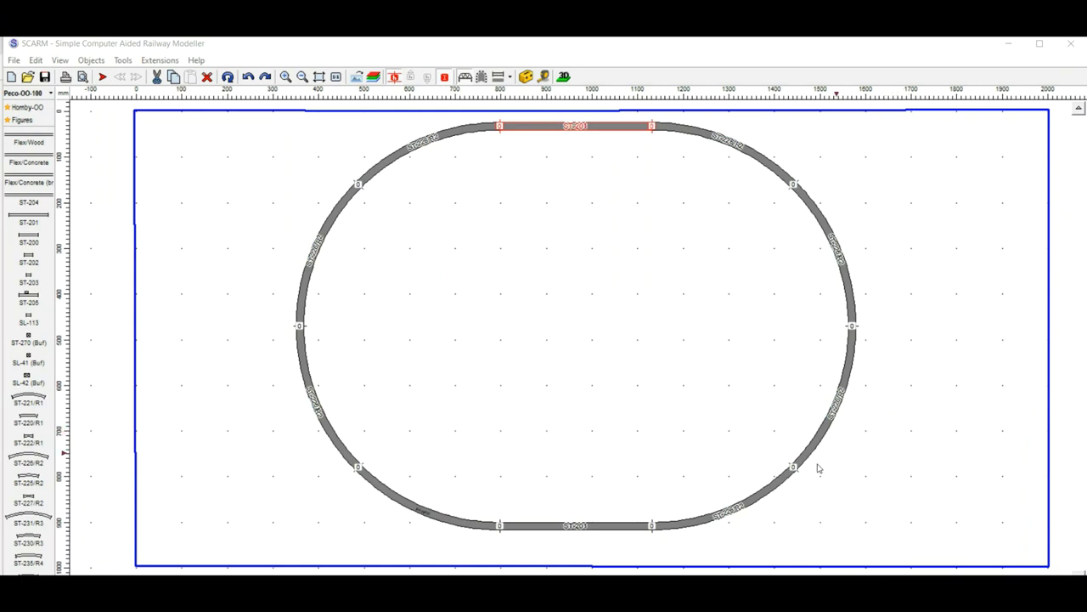
Examine the layout in the rotated 3D view and close the viewer.
{"action": "left_click", "coordinate": [618, 524]}
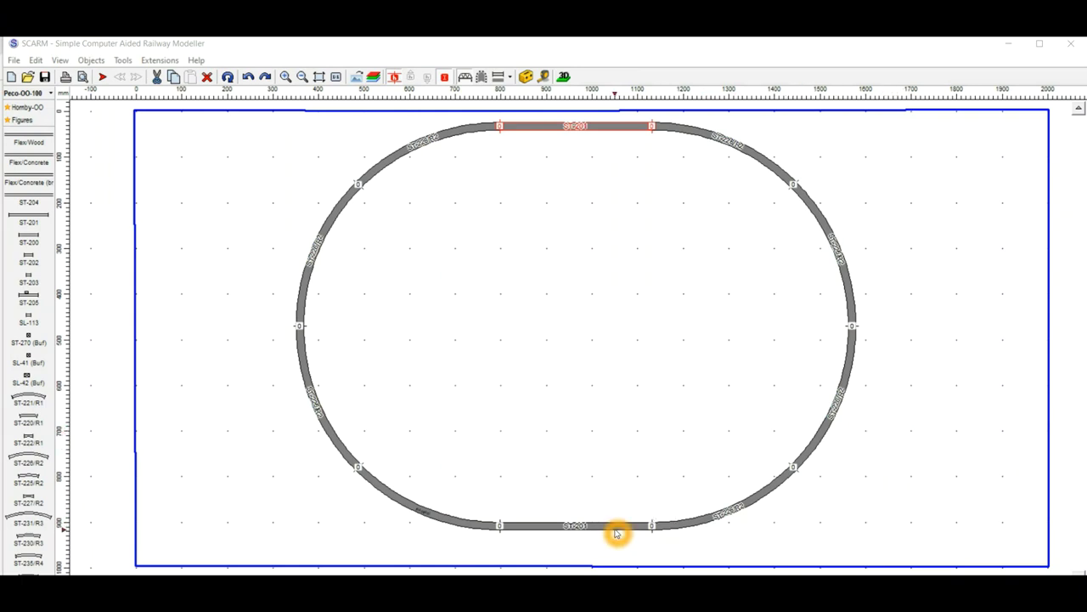
{"action": "left_click", "coordinate": [615, 528]}
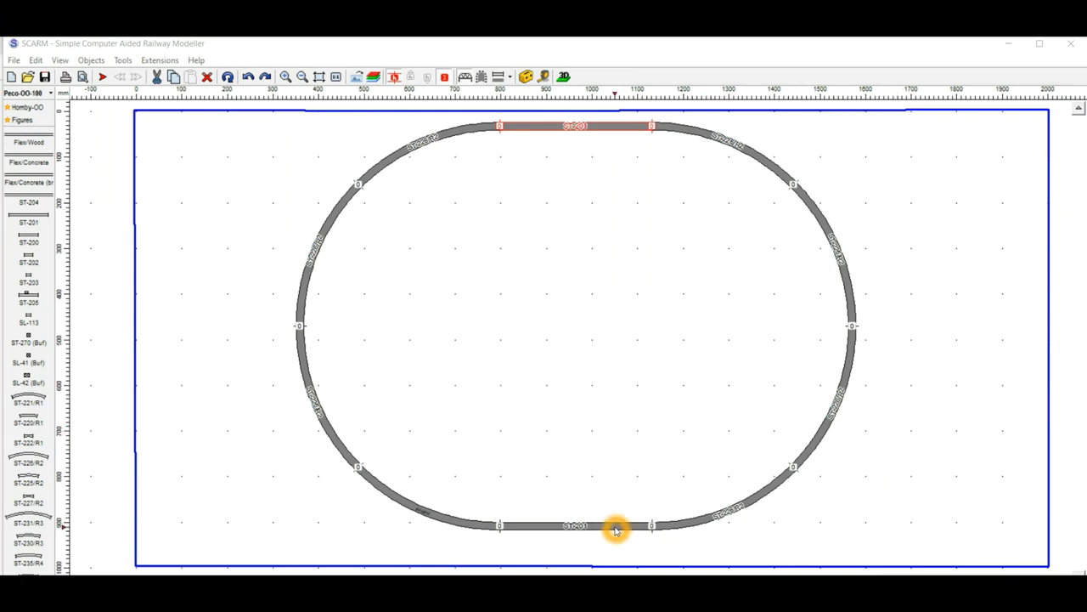
{"action": "left_click", "coordinate": [560, 78]}
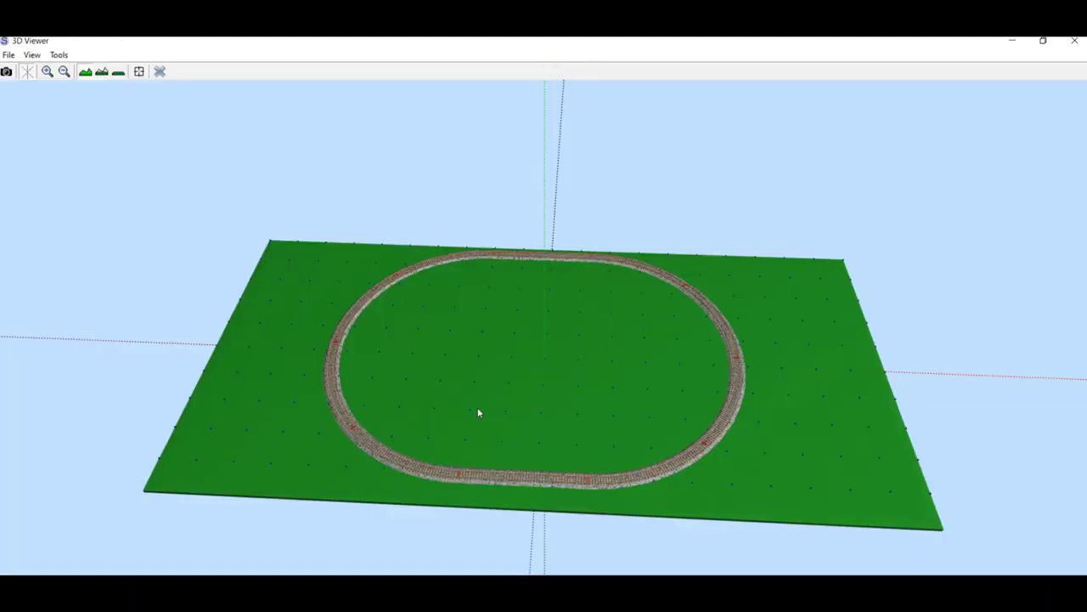
{"action": "left_click_drag", "start_coordinate": [562, 438], "coordinate": [483, 435]}
{"action": "left_click", "coordinate": [159, 72]}
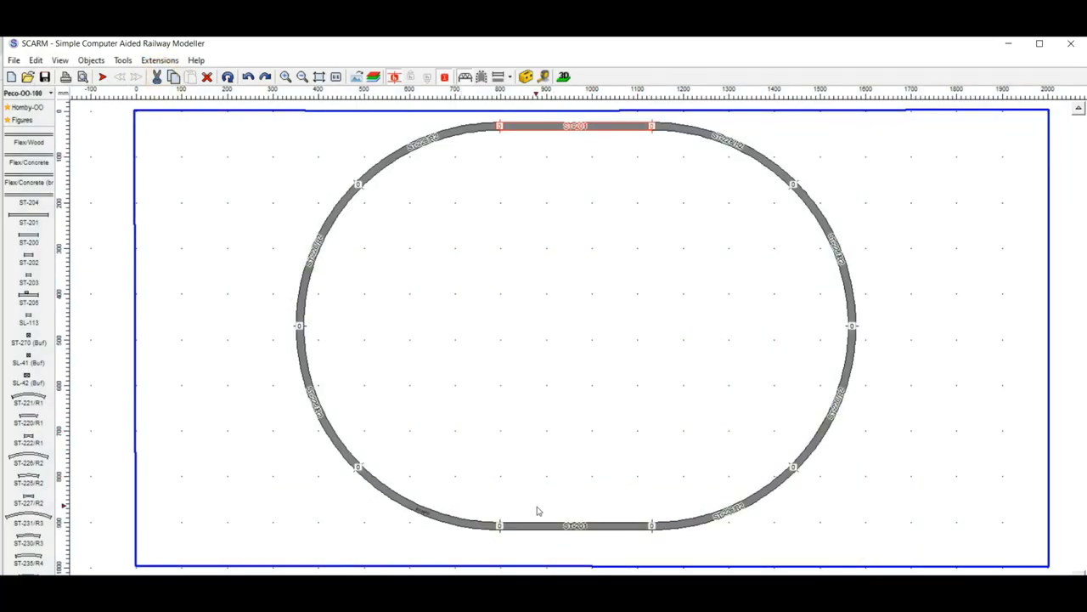
Delete the front ST-201 straight and make the open end of the flex-track curve the active connection point.
{"action": "left_click", "coordinate": [551, 528]}
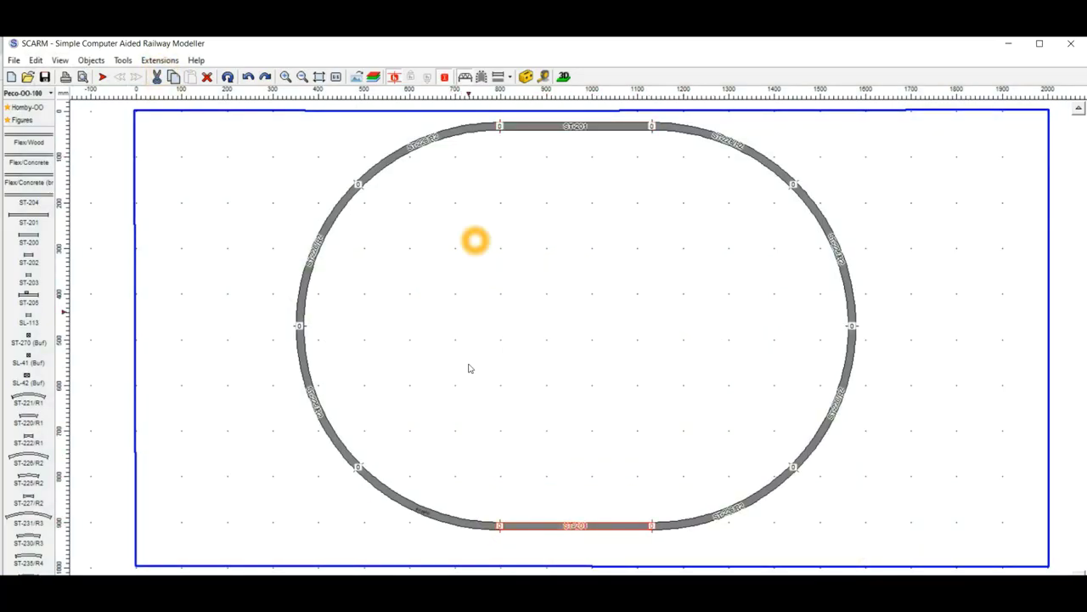
{"action": "left_click", "coordinate": [558, 520]}
{"action": "key", "text": "Delete"}
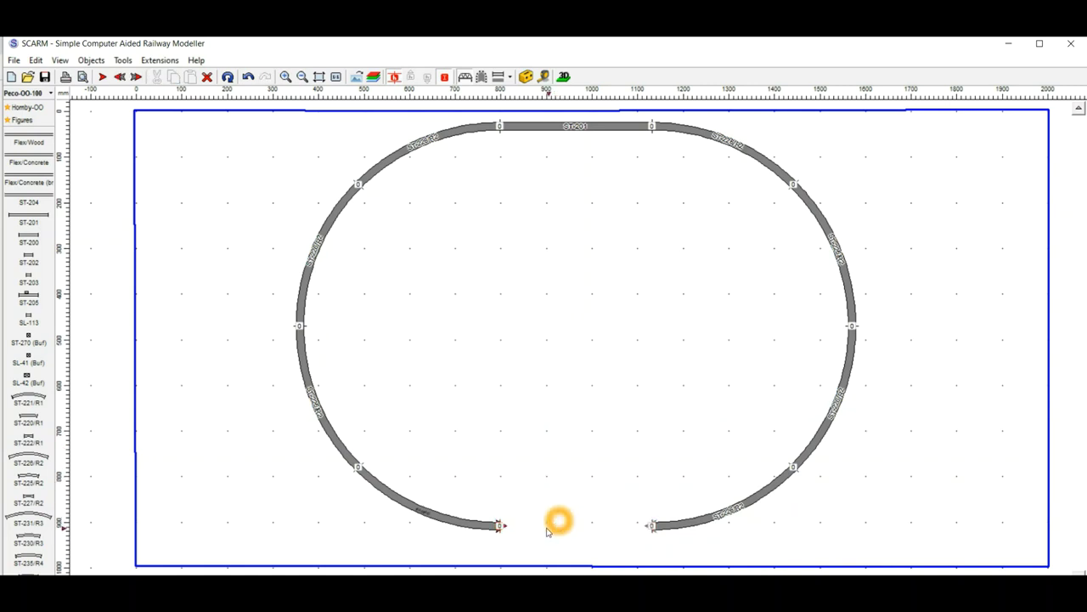
{"action": "left_click", "coordinate": [652, 525]}
{"action": "left_click", "coordinate": [501, 526]}
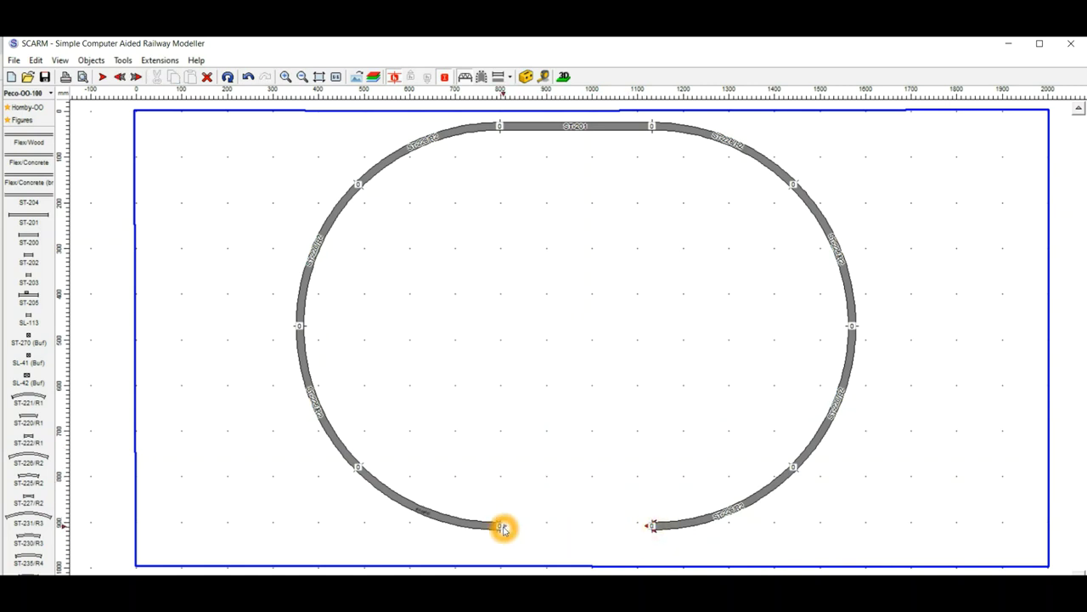
{"action": "left_click", "coordinate": [652, 525]}
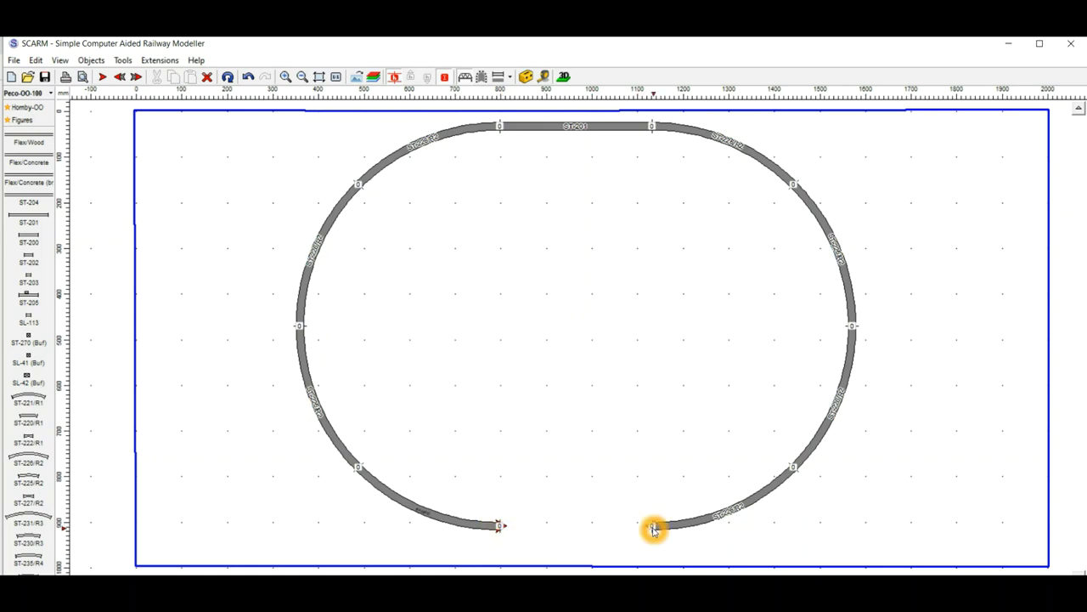
{"action": "left_click", "coordinate": [500, 526]}
Attach an SL-E95 (M) turnout to the active end, oriented so its branch diverges toward the front edge of the baseboard.
{"action": "scroll", "coordinate": [34, 467], "scroll_direction": "down", "scroll_amount": 6}
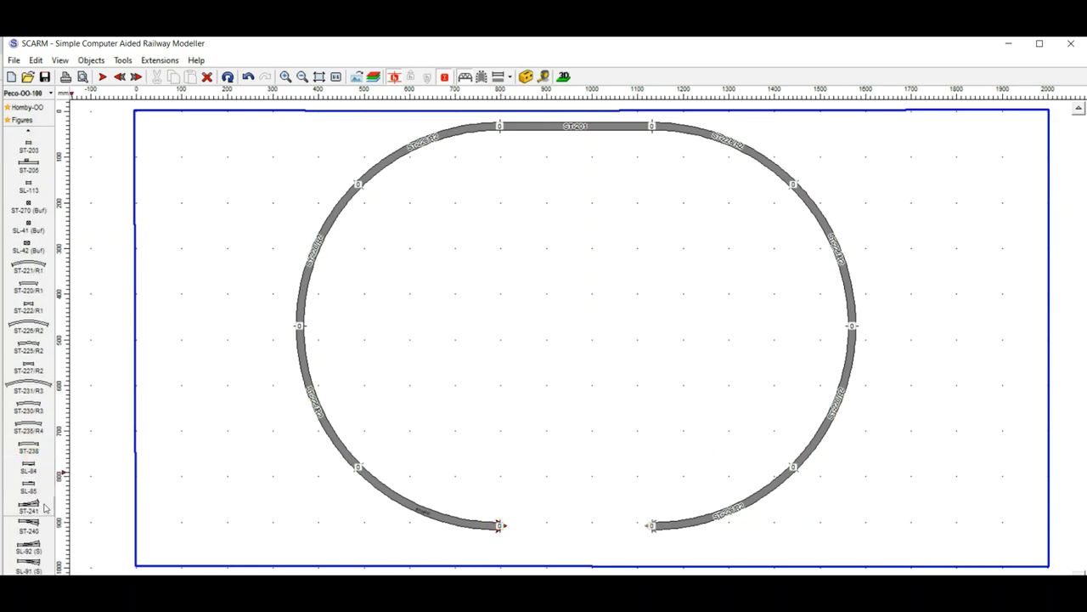
{"action": "scroll", "coordinate": [36, 484], "scroll_direction": "down", "scroll_amount": 5}
{"action": "scroll", "coordinate": [38, 489], "scroll_direction": "down", "scroll_amount": 1}
{"action": "scroll", "coordinate": [39, 509], "scroll_direction": "down", "scroll_amount": 1}
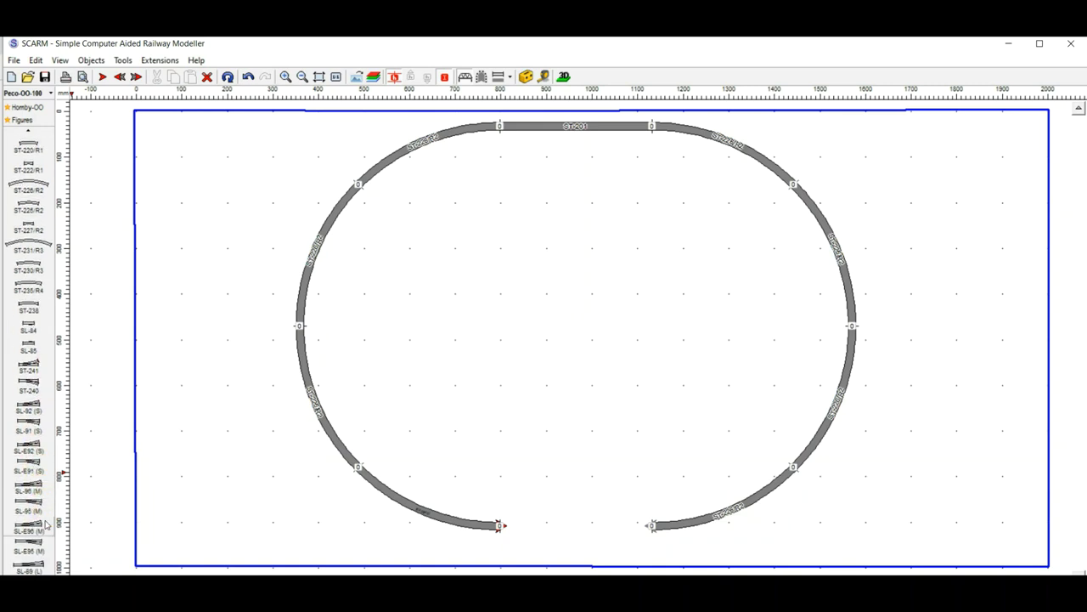
{"action": "mouse_move", "coordinate": [37, 543]}
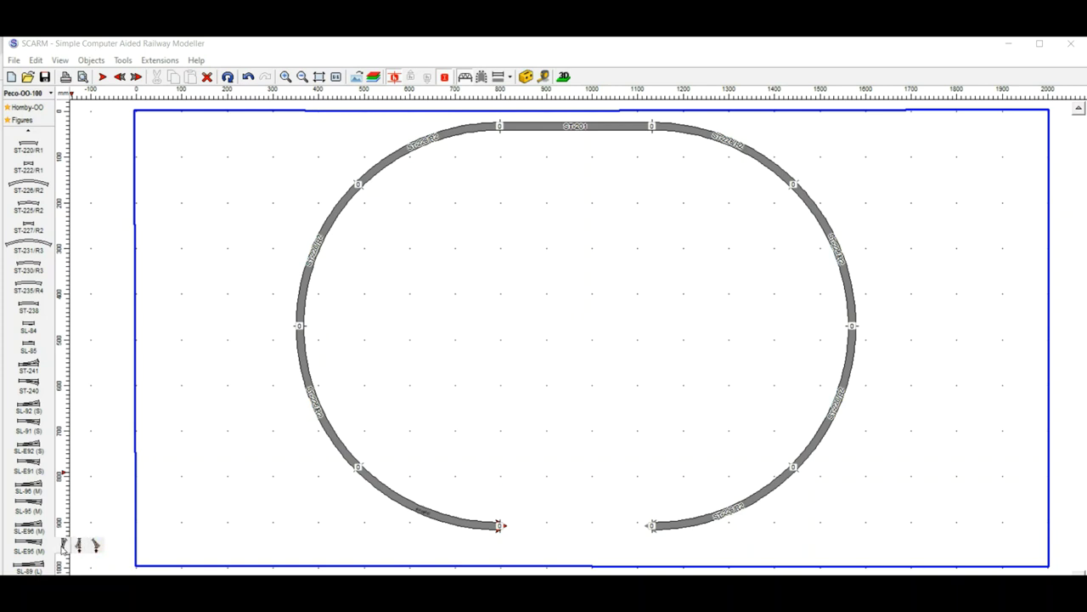
{"action": "left_click", "coordinate": [65, 545]}
{"action": "left_click", "coordinate": [79, 546]}
{"action": "left_click", "coordinate": [79, 545]}
{"action": "left_click", "coordinate": [96, 545]}
{"action": "left_click", "coordinate": [96, 547]}
{"action": "left_click", "coordinate": [66, 546]}
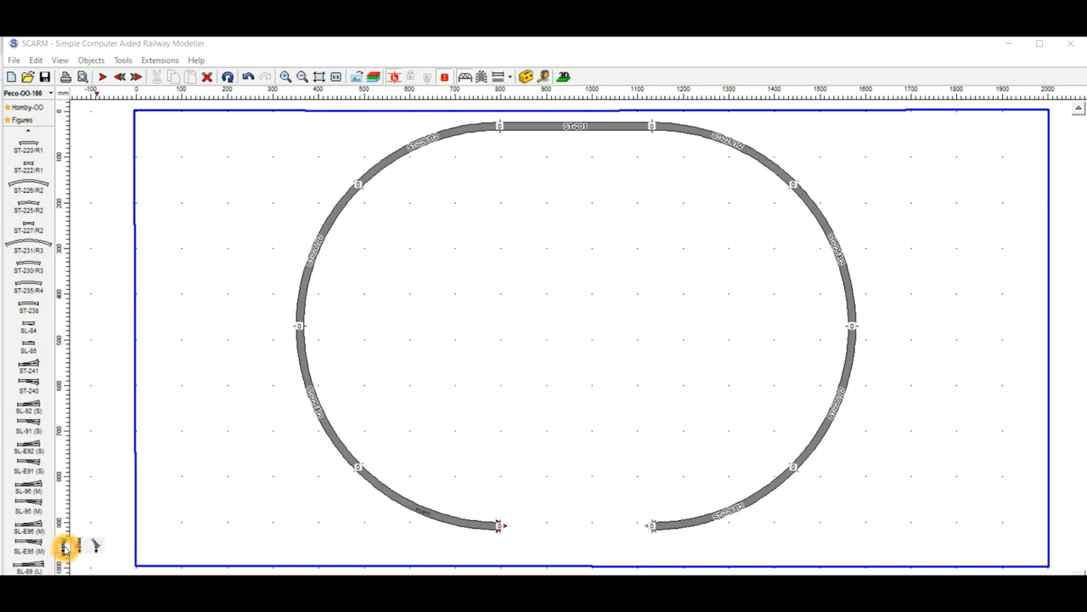
{"action": "left_click", "coordinate": [65, 547]}
{"action": "left_click", "coordinate": [64, 547]}
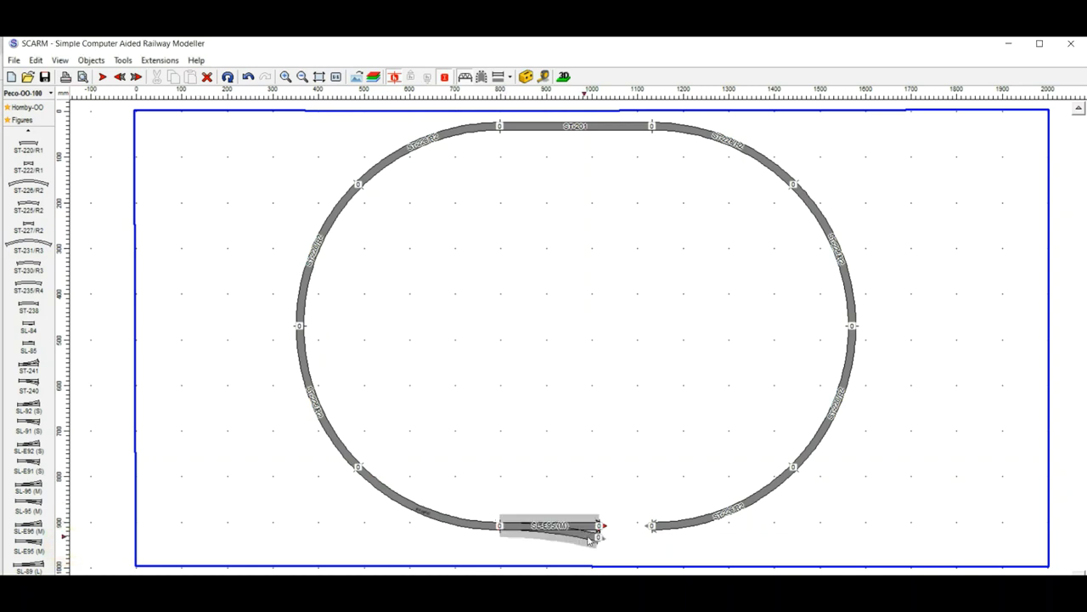
Turn off the bridge display of the SL-E95 (M) turnout and deselect it.
{"action": "left_click", "coordinate": [484, 77]}
{"action": "left_click", "coordinate": [544, 527]}
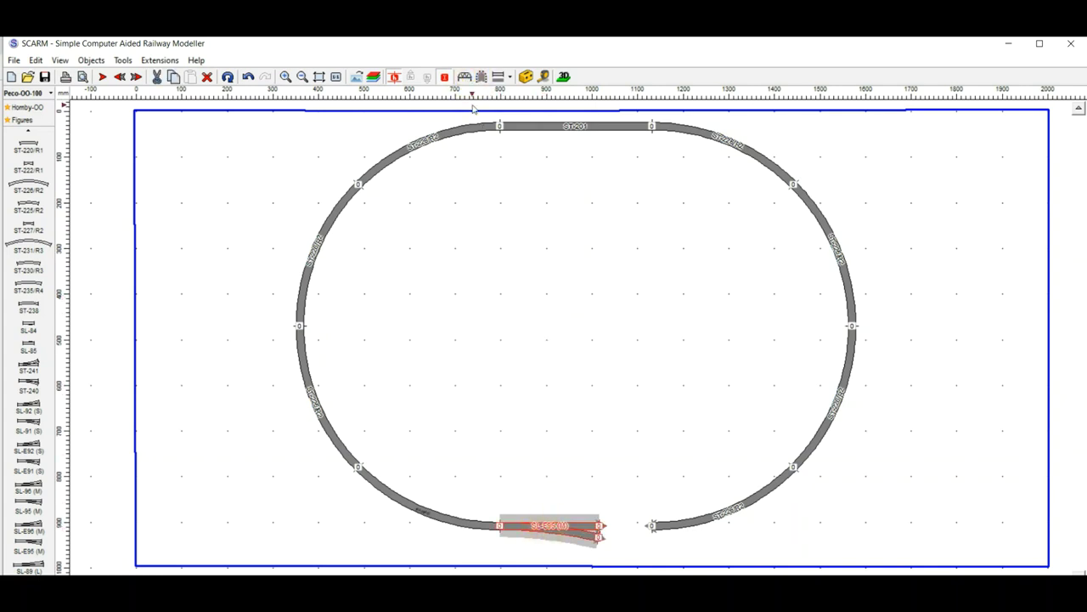
{"action": "left_click", "coordinate": [464, 78]}
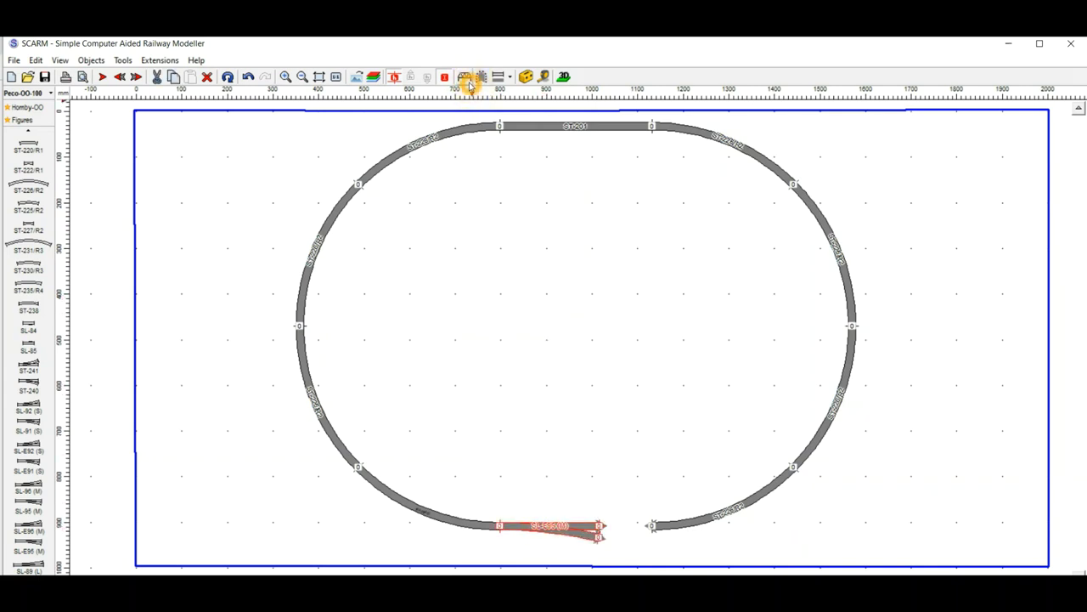
{"action": "left_click", "coordinate": [614, 516]}
{"action": "left_click", "coordinate": [605, 530]}
{"action": "left_click", "coordinate": [548, 531]}
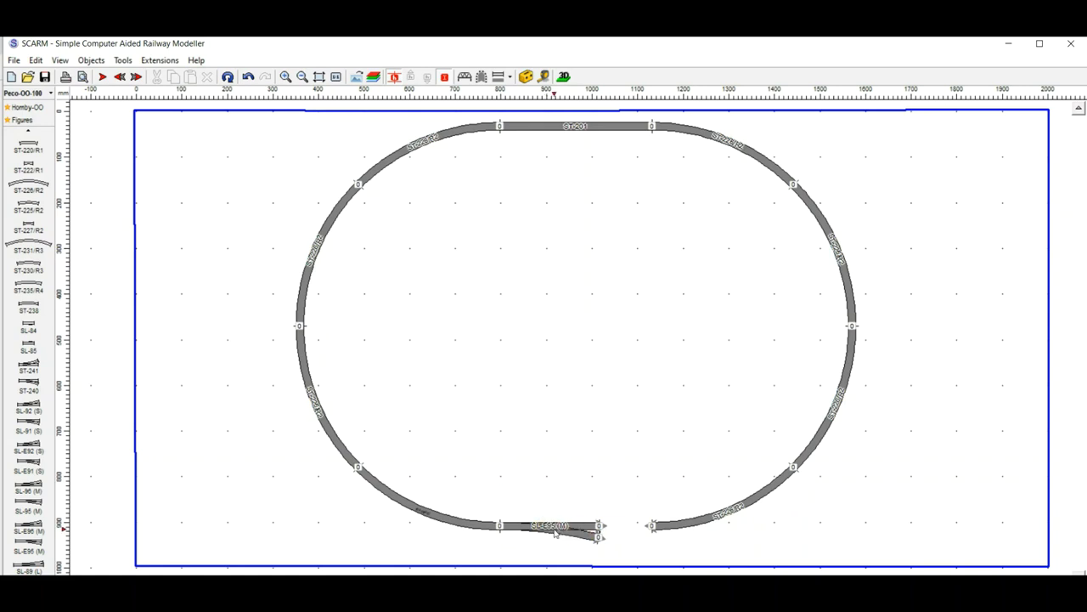
Close the gap between the turnout's straight end and the front R2 curve with a Flex/Wood track.
{"action": "left_click", "coordinate": [602, 527]}
{"action": "left_click", "coordinate": [34, 134]}
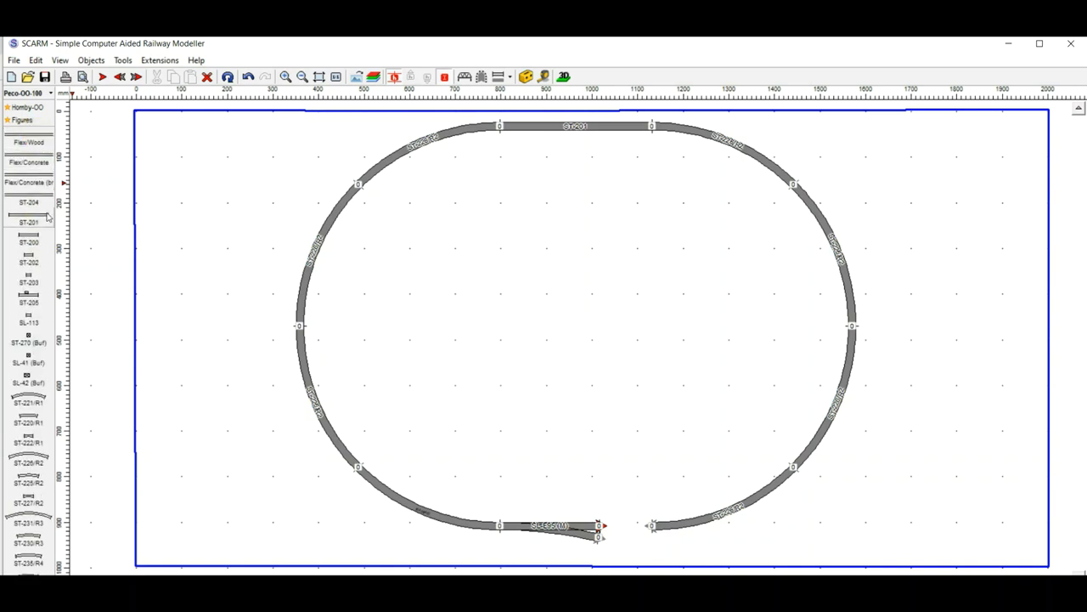
{"action": "left_click", "coordinate": [38, 262]}
{"action": "left_click", "coordinate": [38, 212]}
{"action": "left_click", "coordinate": [37, 253]}
{"action": "left_click", "coordinate": [36, 223]}
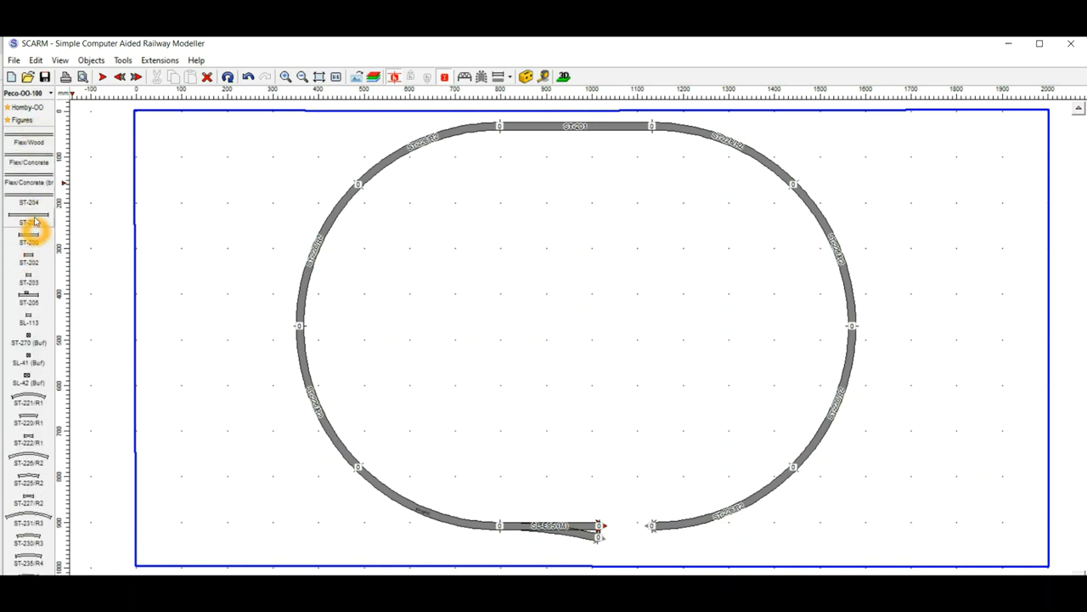
{"action": "left_click", "coordinate": [42, 142]}
{"action": "left_click", "coordinate": [651, 526]}
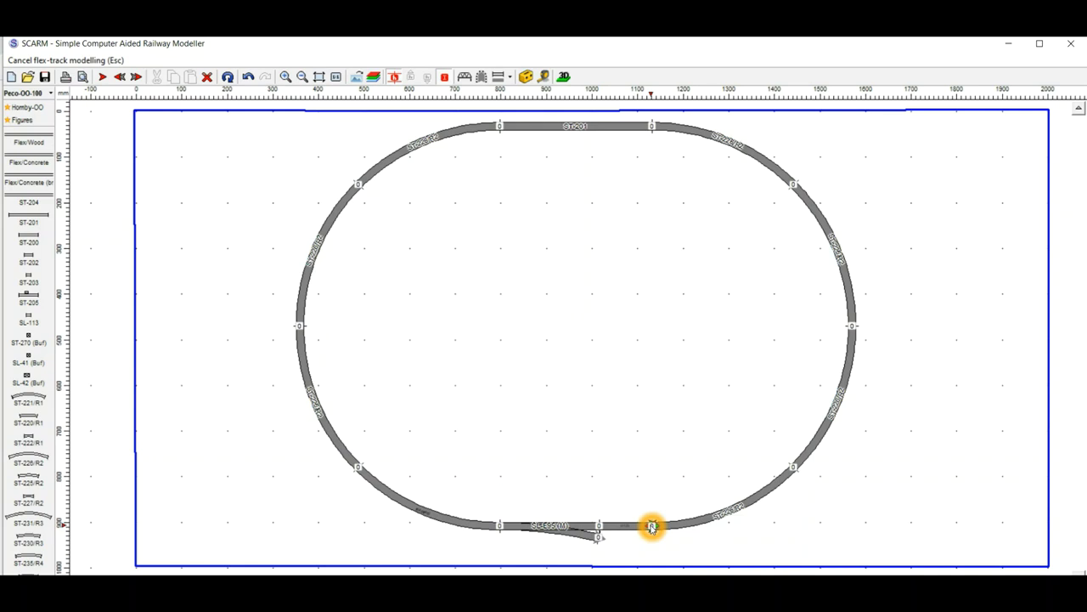
{"action": "left_click", "coordinate": [652, 527]}
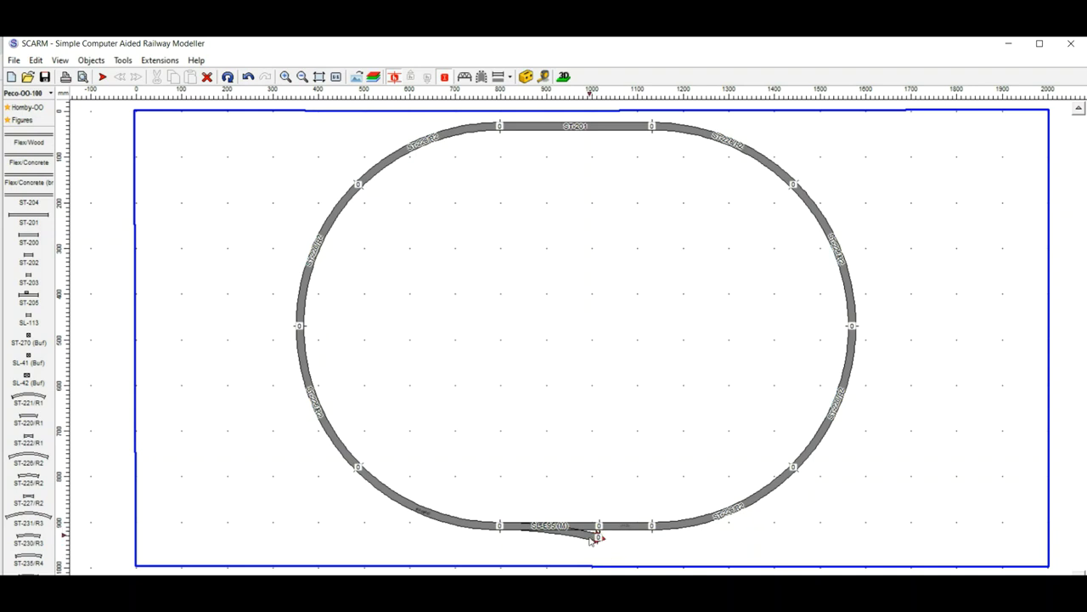
{"action": "left_click", "coordinate": [602, 538]}
{"action": "left_click", "coordinate": [600, 537]}
{"action": "left_click", "coordinate": [40, 139]}
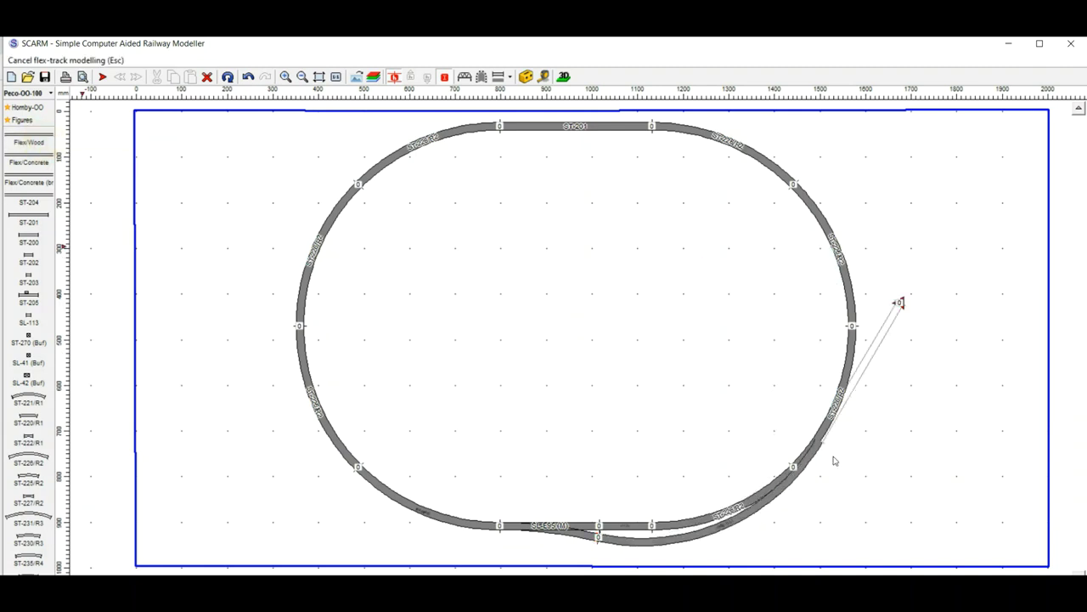
{"action": "left_click", "coordinate": [960, 365]}
{"action": "left_click", "coordinate": [803, 491]}
{"action": "left_click_drag", "start_coordinate": [802, 490], "coordinate": [797, 493]}
{"action": "left_click", "coordinate": [780, 503]}
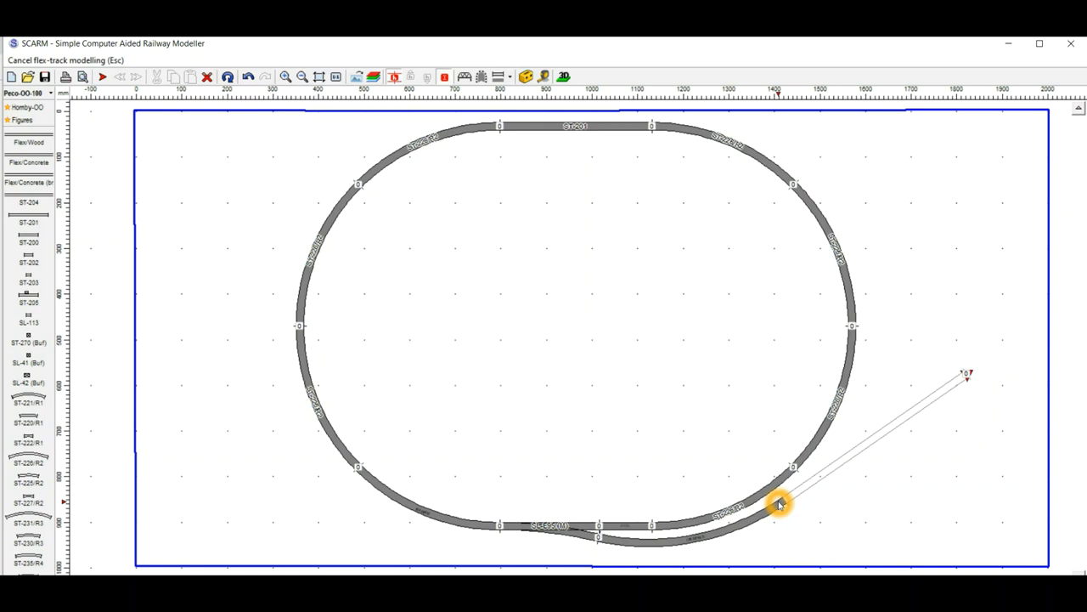
{"action": "left_click_drag", "start_coordinate": [780, 503], "coordinate": [883, 534]}
{"action": "left_click", "coordinate": [934, 512]}
{"action": "left_click", "coordinate": [945, 465]}
{"action": "left_click", "coordinate": [918, 542]}
{"action": "left_click", "coordinate": [936, 512]}
{"action": "key", "text": "Delete"}
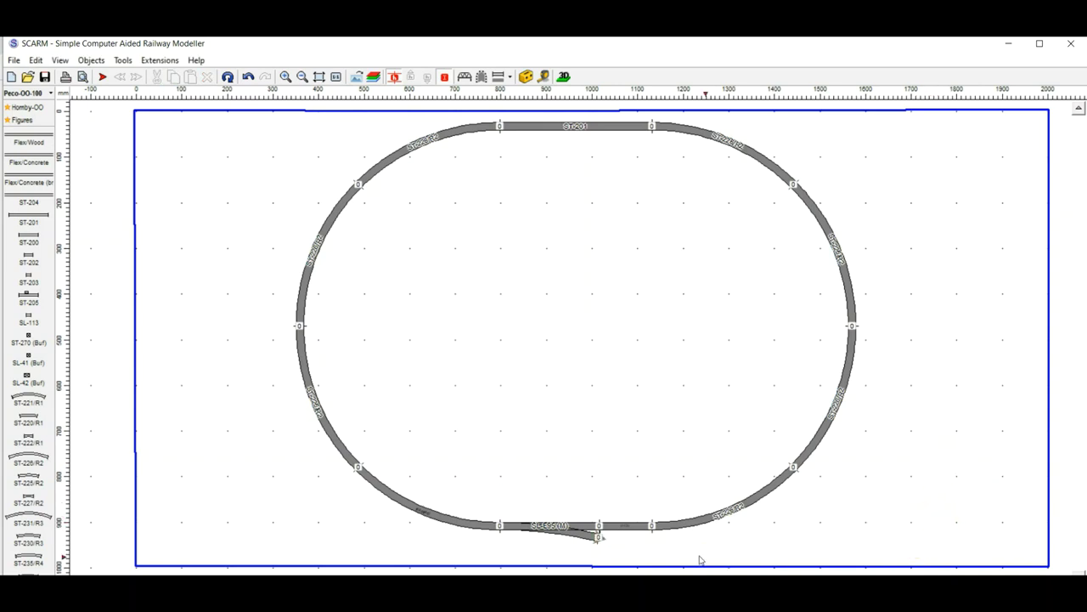
Lay a Flex/Wood track from the turnout's branch end, curving outside the front-right oval curve and crossing the right side to end inside the oval.
{"action": "left_click", "coordinate": [599, 537]}
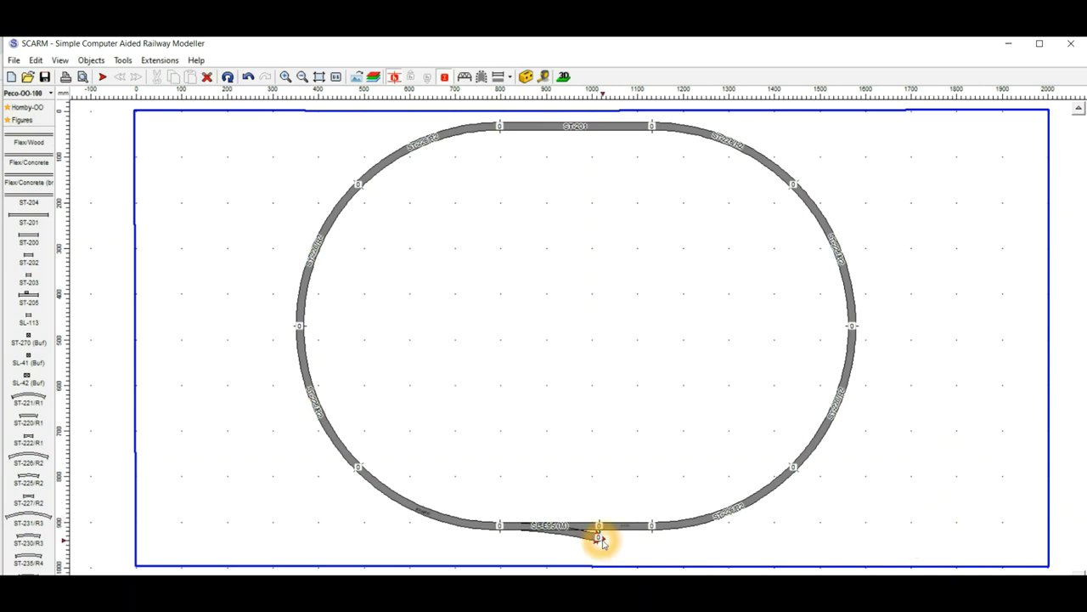
{"action": "left_click", "coordinate": [37, 142]}
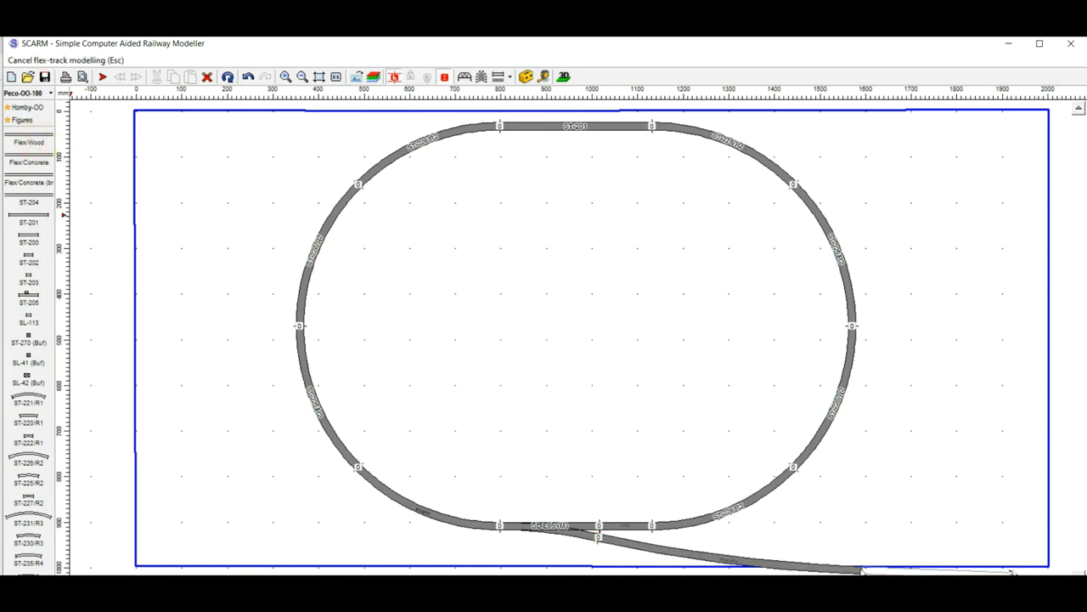
{"action": "left_click", "coordinate": [739, 536]}
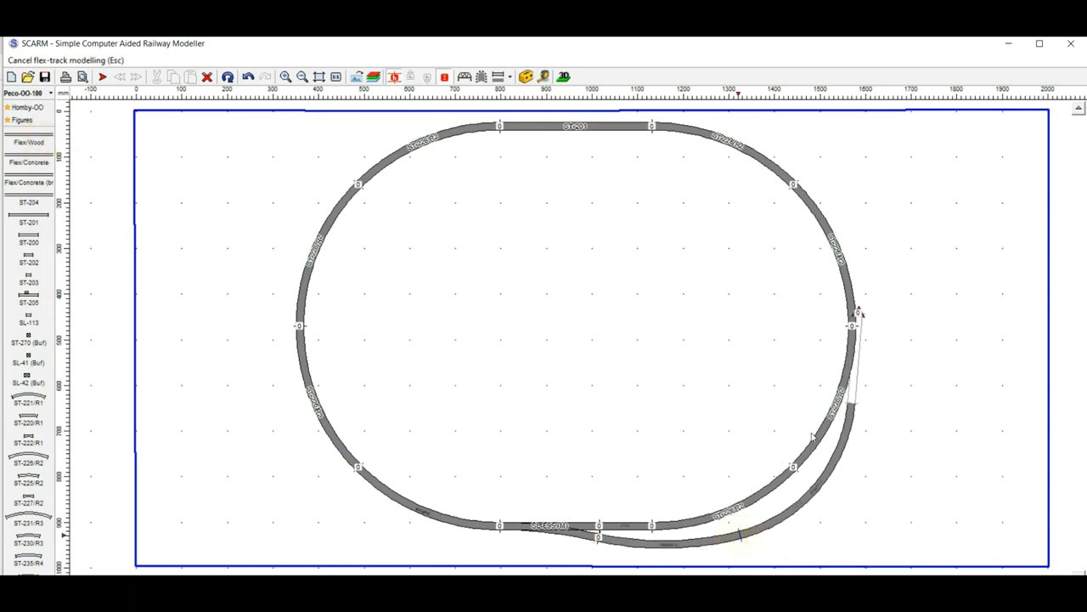
{"action": "left_click", "coordinate": [694, 366]}
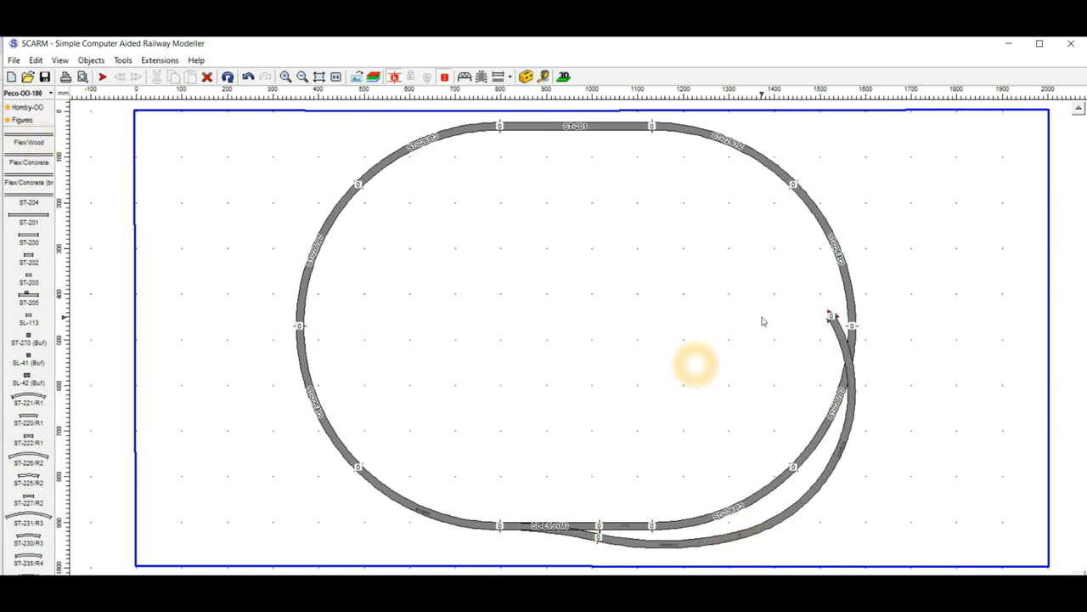
Extend the branch with a second Flex/Wood arc ending near the middle of the oval, and inspect the layout in 3D.
{"action": "left_click", "coordinate": [41, 145]}
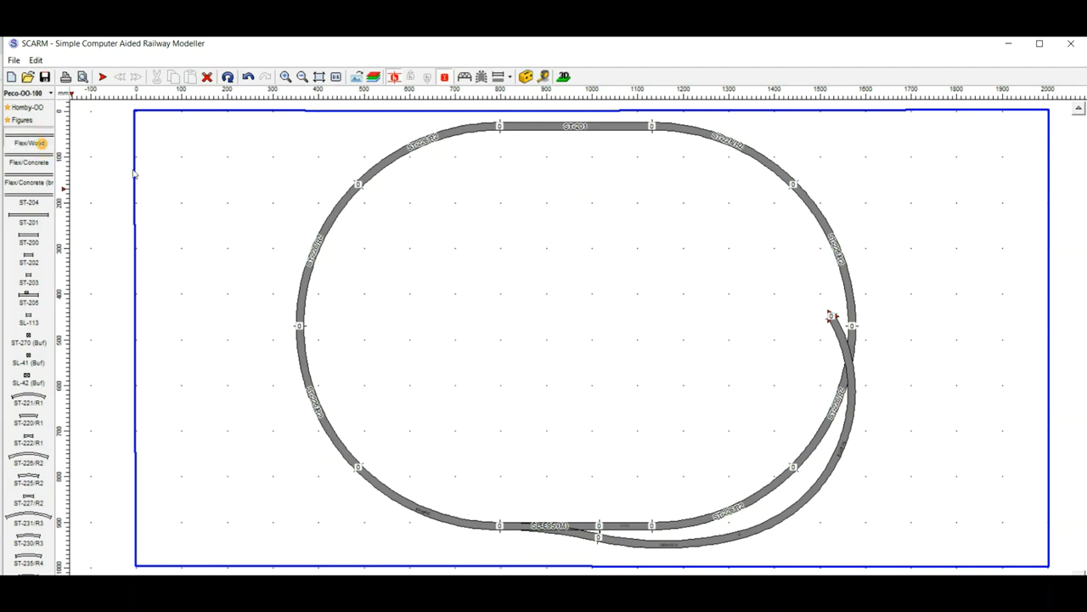
{"action": "left_click", "coordinate": [534, 371]}
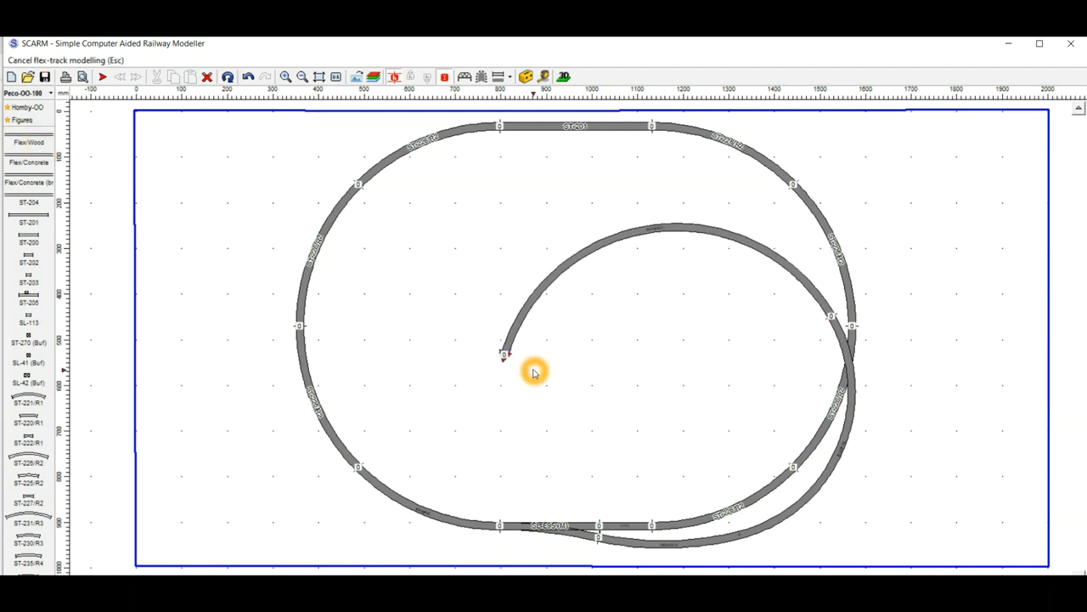
{"action": "left_click", "coordinate": [840, 389]}
{"action": "left_click", "coordinate": [852, 435]}
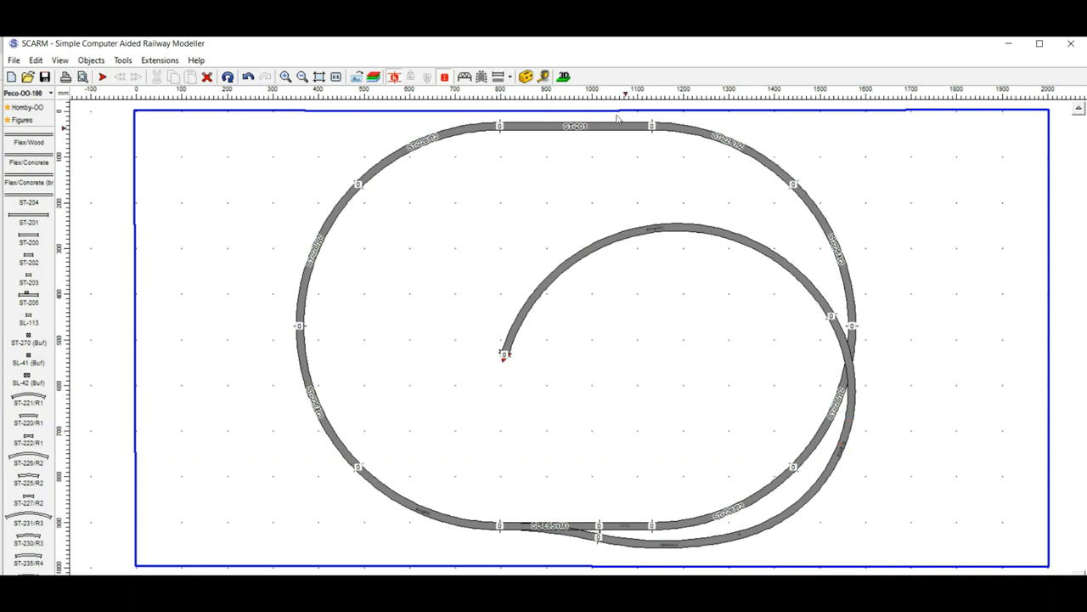
{"action": "left_click", "coordinate": [563, 75]}
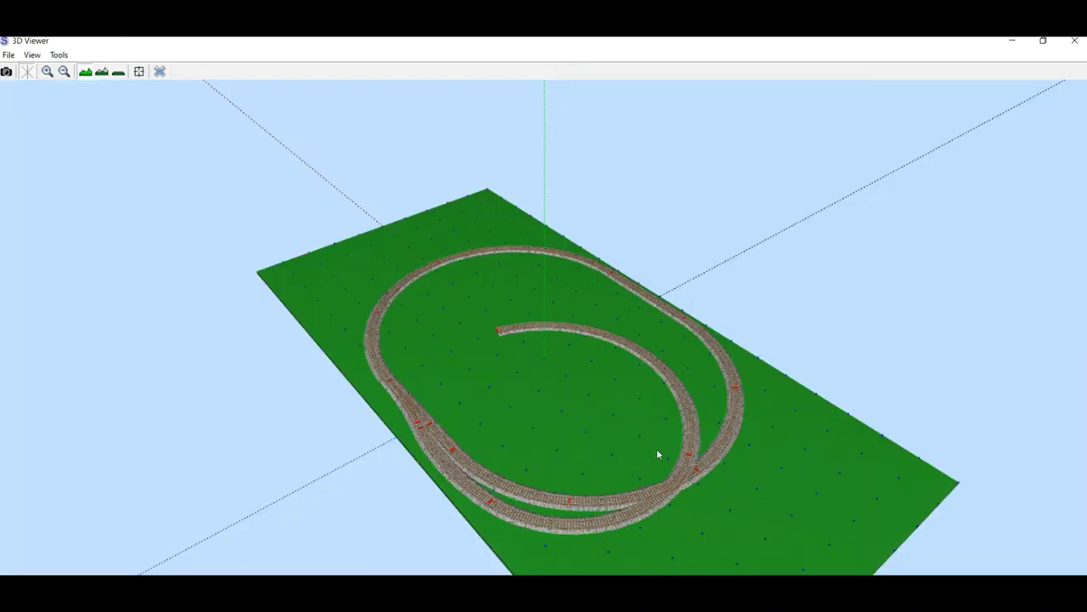
{"action": "left_click_drag", "start_coordinate": [668, 459], "coordinate": [692, 468]}
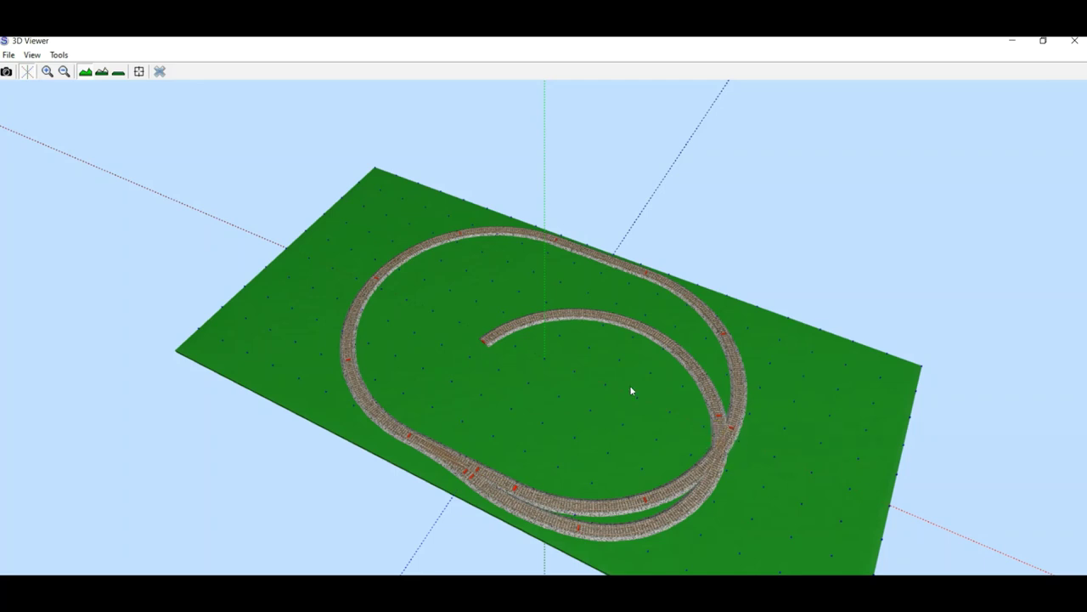
{"action": "left_click", "coordinate": [159, 72]}
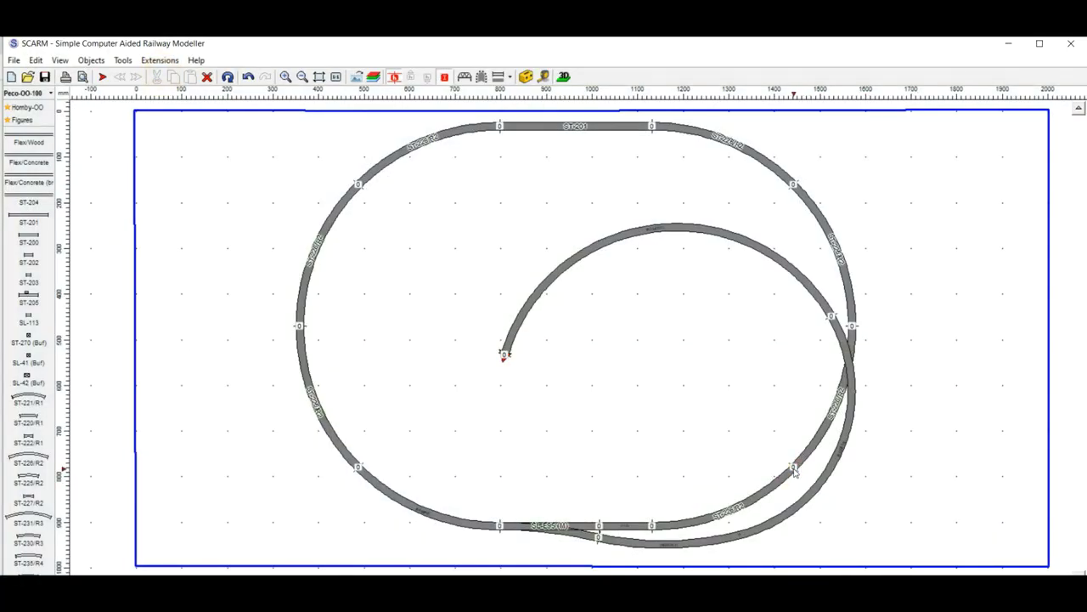
Set the height of the oval's front-right joint, between the two R2 curves, to 60.
{"action": "left_click", "coordinate": [796, 469]}
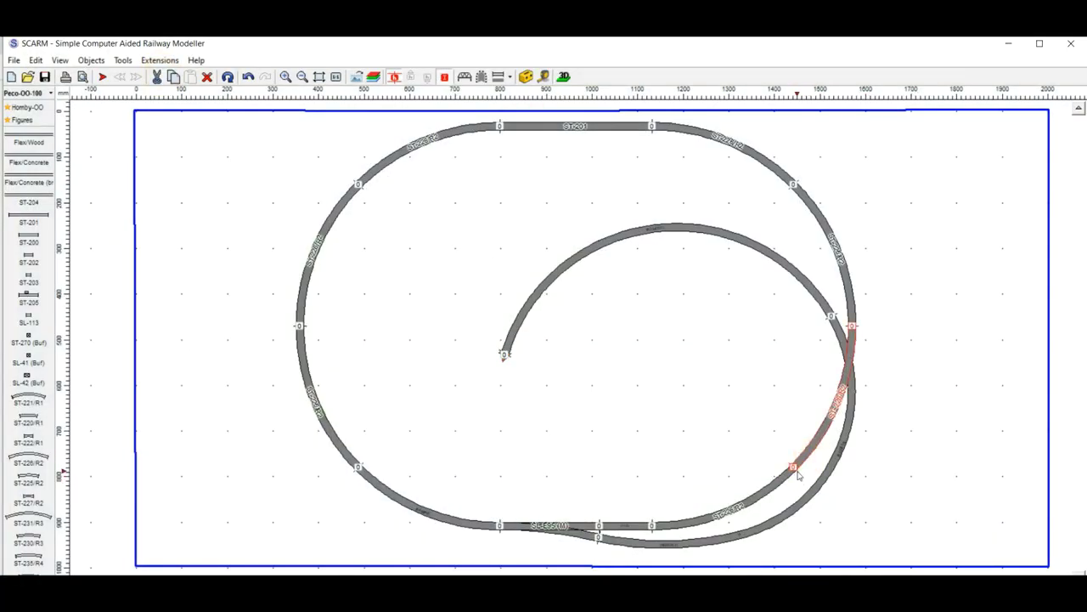
{"action": "left_click", "coordinate": [796, 471]}
{"action": "left_click", "coordinate": [795, 469]}
{"action": "left_click", "coordinate": [444, 77]}
{"action": "left_click", "coordinate": [446, 79]}
{"action": "left_click", "coordinate": [801, 466]}
{"action": "left_click", "coordinate": [812, 464]}
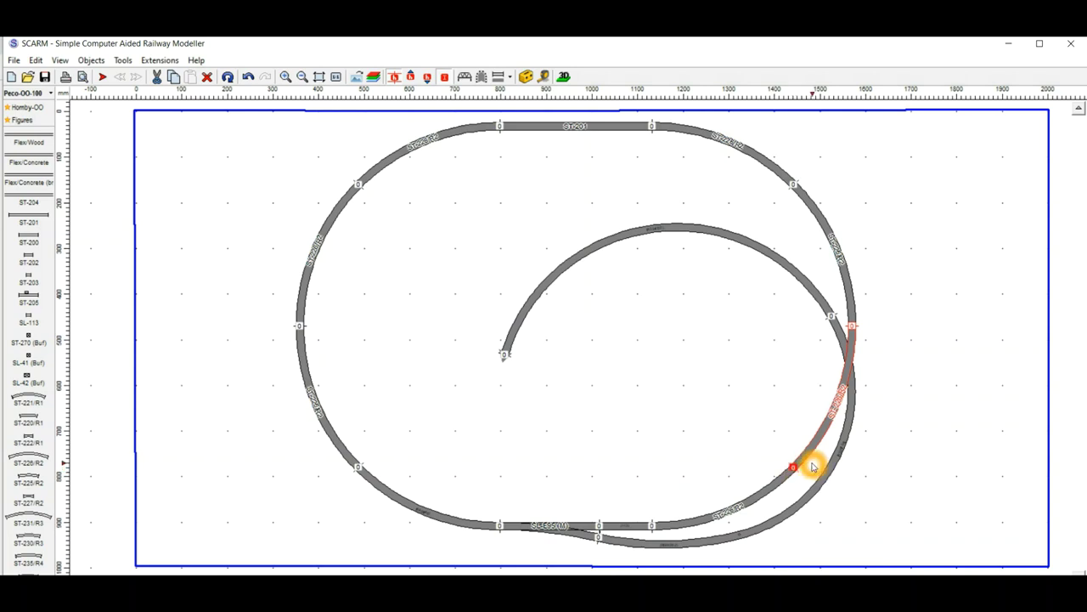
{"action": "type", "text": "60"}
{"action": "left_click", "coordinate": [849, 440]}
{"action": "left_click", "coordinate": [844, 479]}
{"action": "left_click", "coordinate": [650, 529]}
{"action": "left_click", "coordinate": [806, 474]}
{"action": "left_click", "coordinate": [811, 463]}
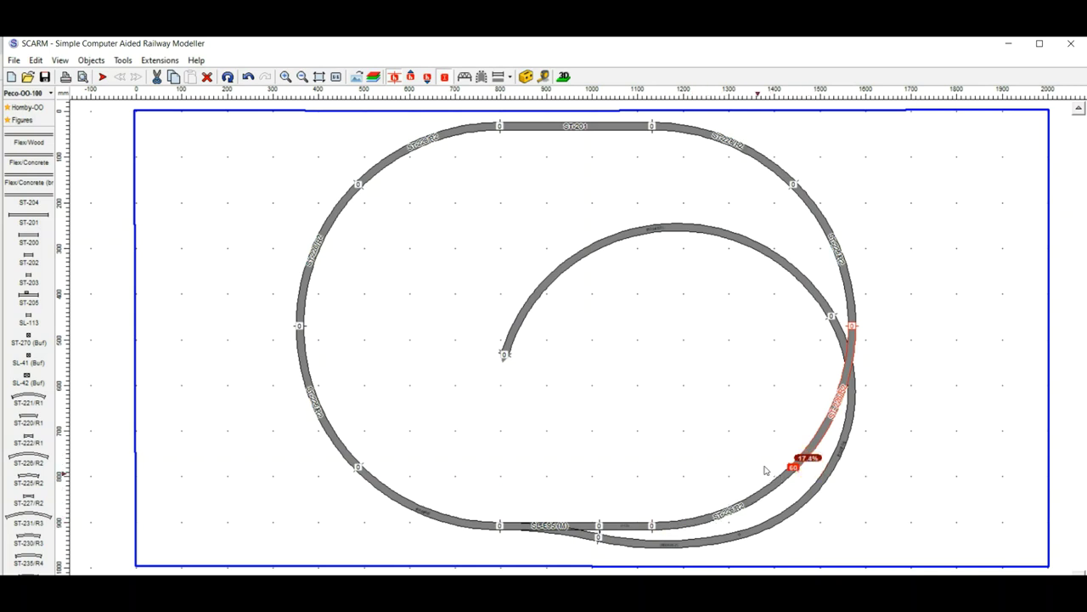
Set the height of the joint at the oval's rightmost point to 60, and inspect the raised crossing in 3D.
{"action": "left_click", "coordinate": [856, 328]}
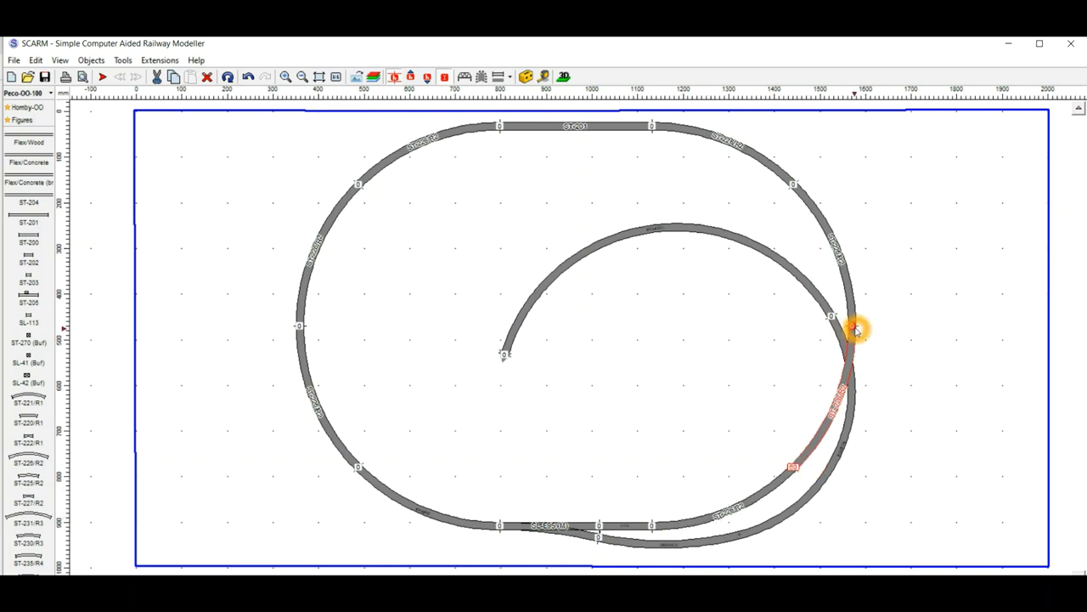
{"action": "left_click", "coordinate": [856, 328]}
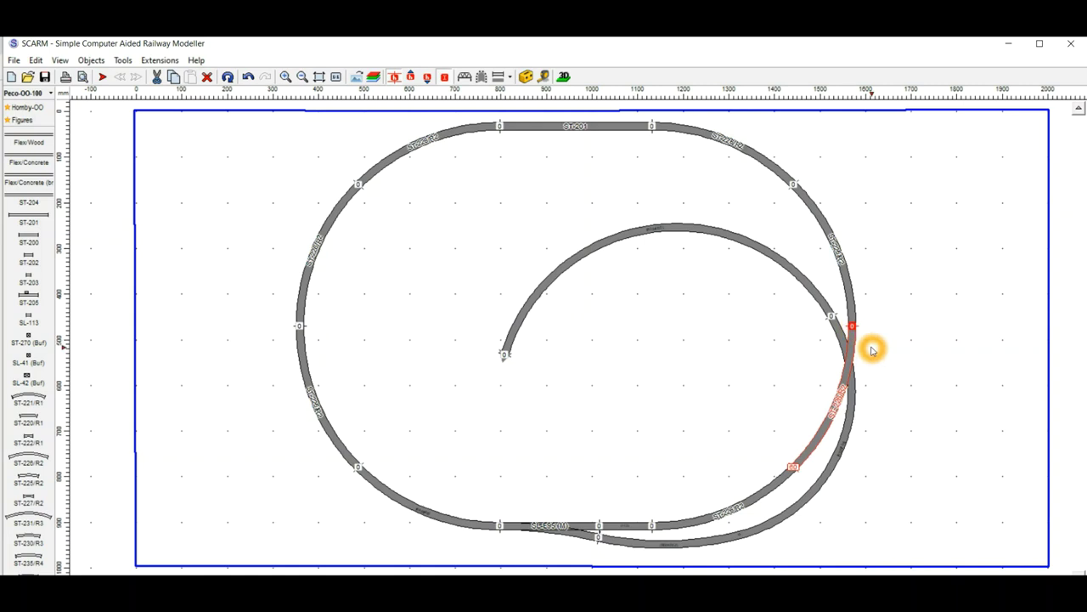
{"action": "type", "text": "60"}
{"action": "key", "text": "Return"}
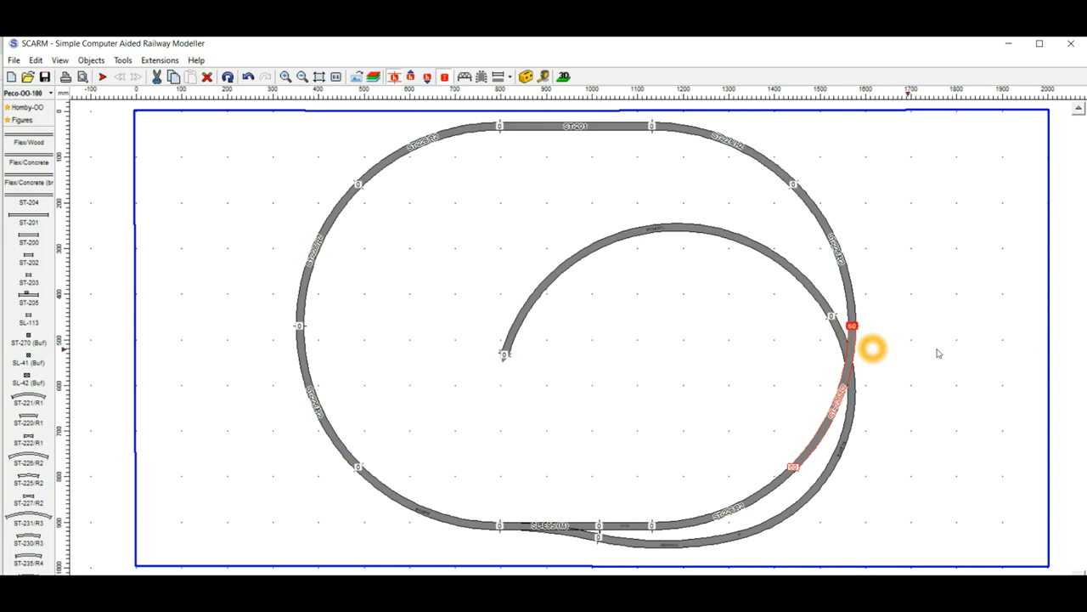
{"action": "left_click", "coordinate": [875, 275]}
{"action": "left_click", "coordinate": [857, 333]}
{"action": "left_click", "coordinate": [830, 407]}
{"action": "left_click", "coordinate": [568, 152]}
{"action": "left_click", "coordinate": [569, 79]}
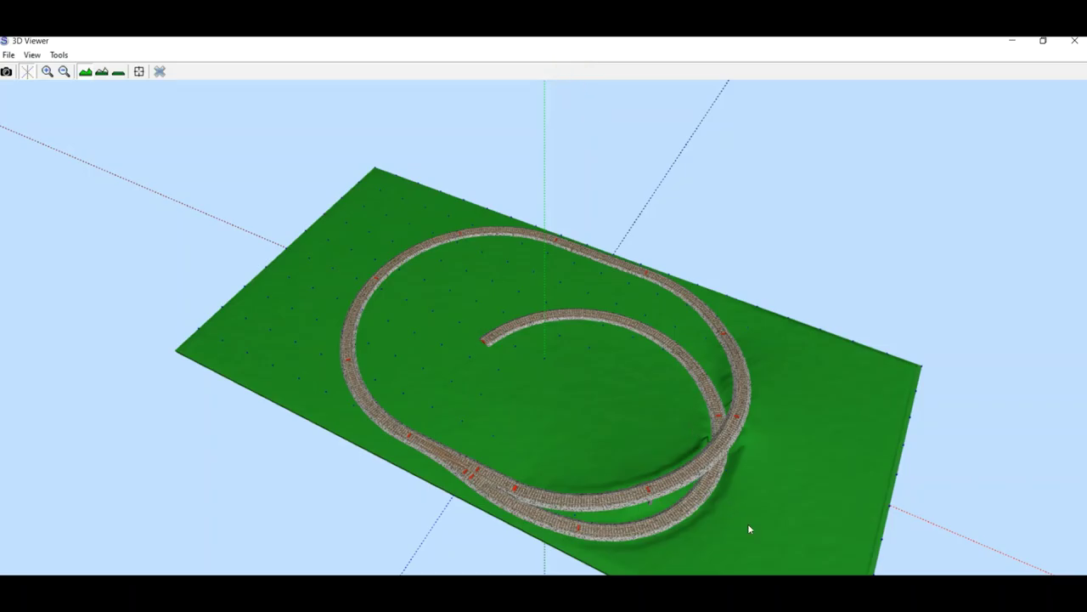
{"action": "mouse_move", "coordinate": [749, 529]}
{"action": "left_mouse_down"}
{"action": "mouse_move", "coordinate": [728, 502]}
{"action": "mouse_move", "coordinate": [750, 510]}
{"action": "mouse_move", "coordinate": [738, 513]}
{"action": "left_mouse_up"}
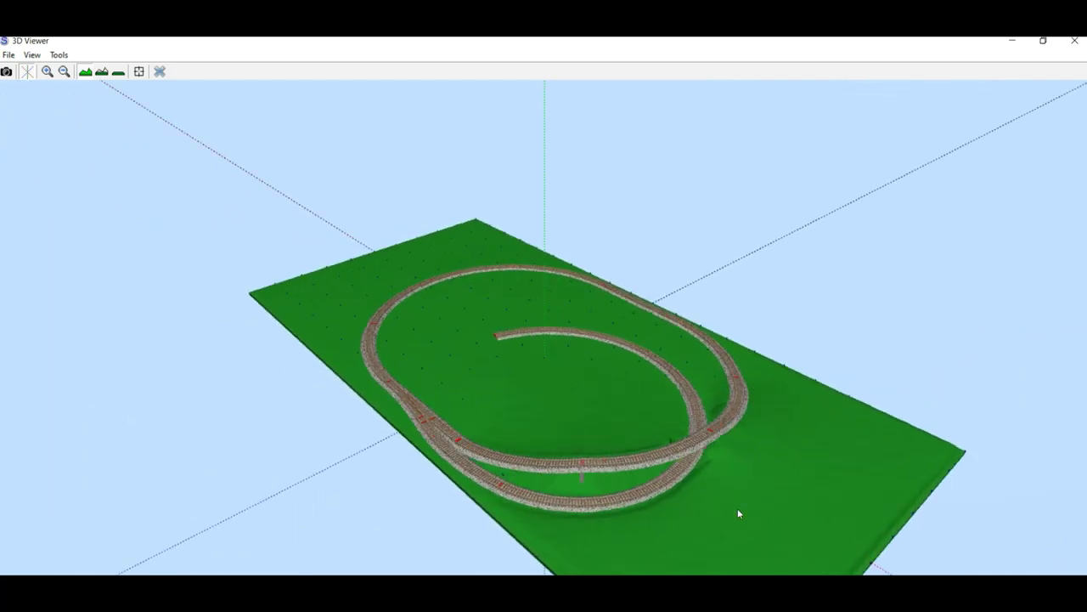
{"action": "left_click", "coordinate": [164, 68]}
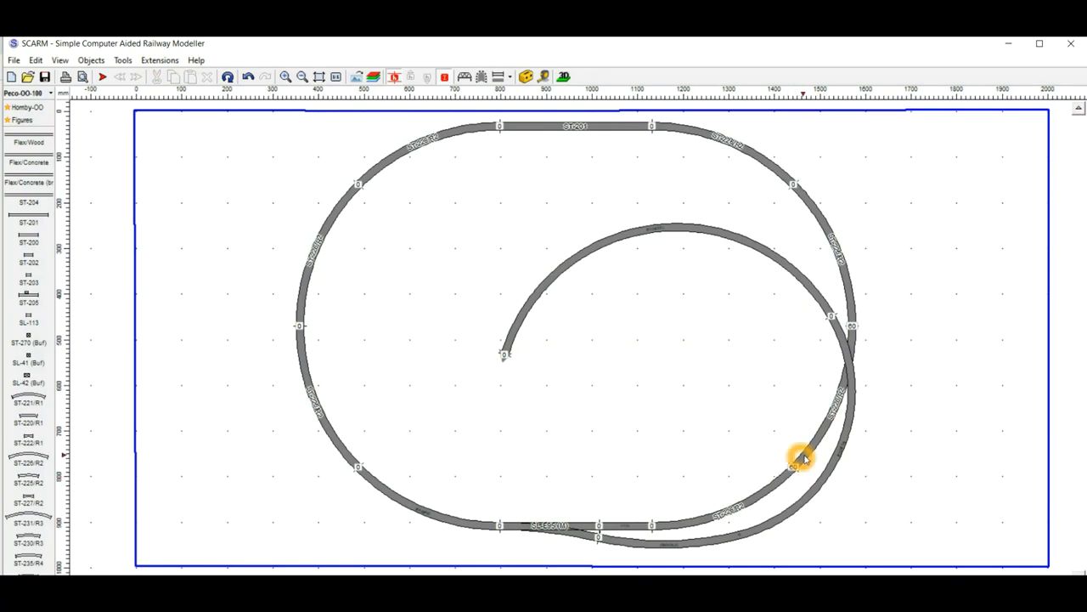
Display the two R2 curves meeting at the oval's rightmost joint as bridges.
{"action": "left_click", "coordinate": [802, 457]}
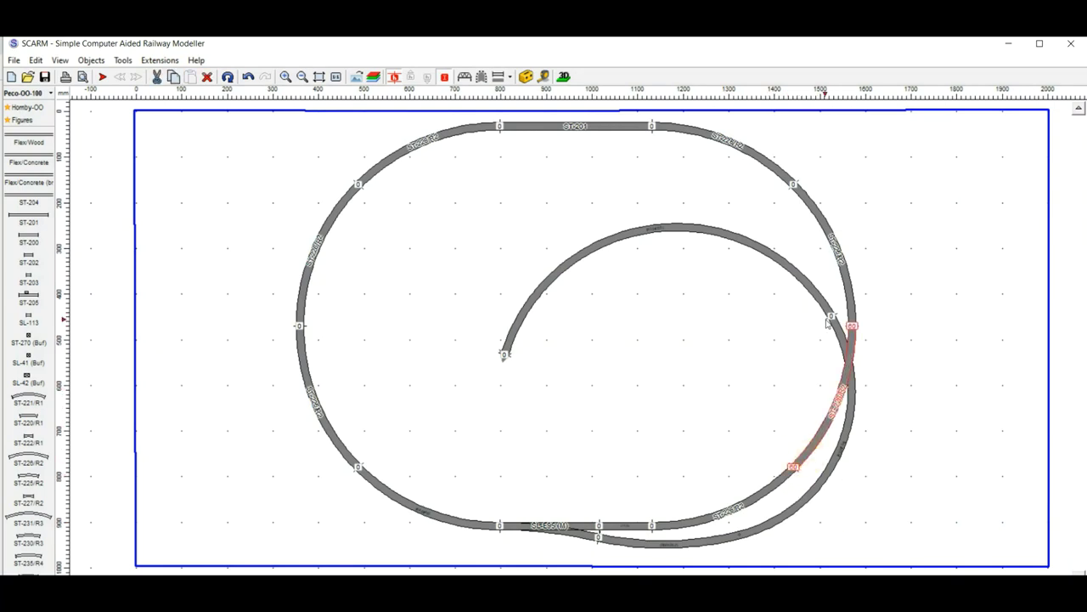
{"action": "left_click", "coordinate": [835, 396]}
{"action": "left_click", "coordinate": [482, 78]}
{"action": "left_click", "coordinate": [464, 78]}
{"action": "left_click", "coordinate": [466, 77]}
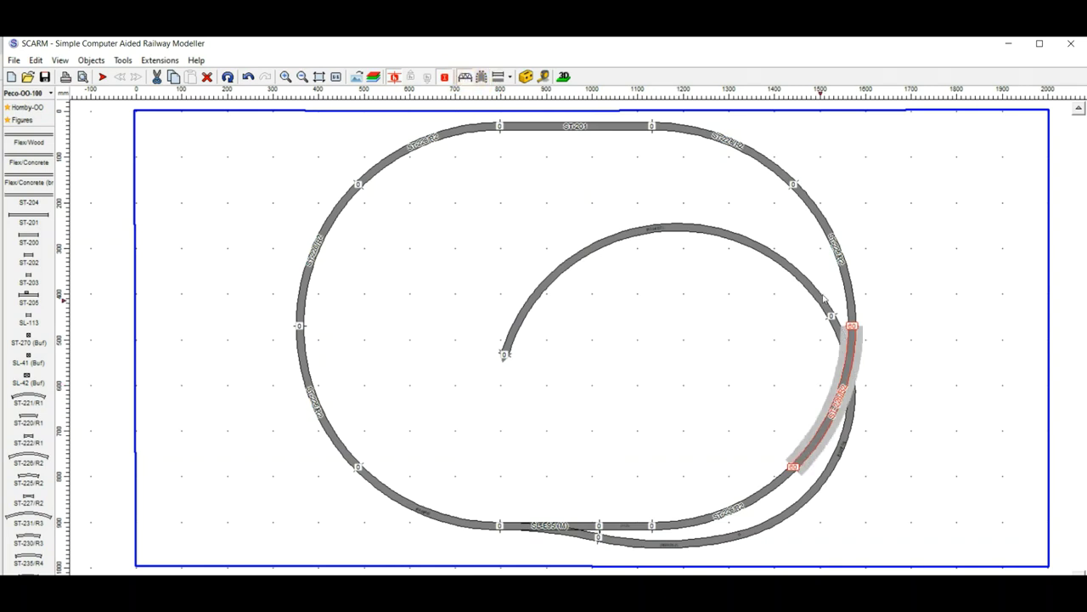
{"action": "left_click", "coordinate": [838, 255]}
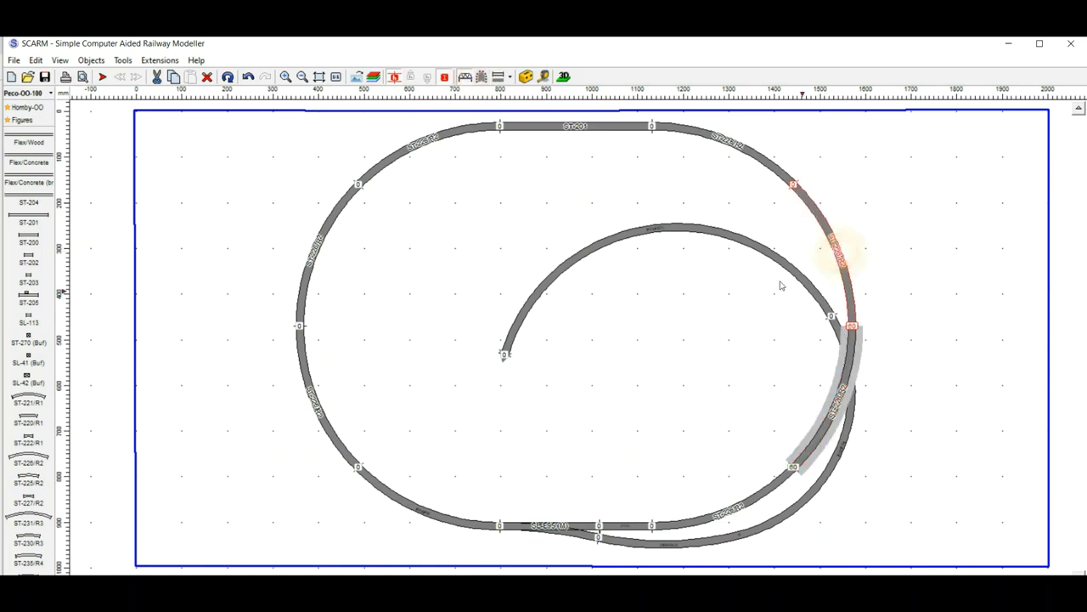
{"action": "left_click", "coordinate": [468, 77]}
{"action": "left_click", "coordinate": [468, 77]}
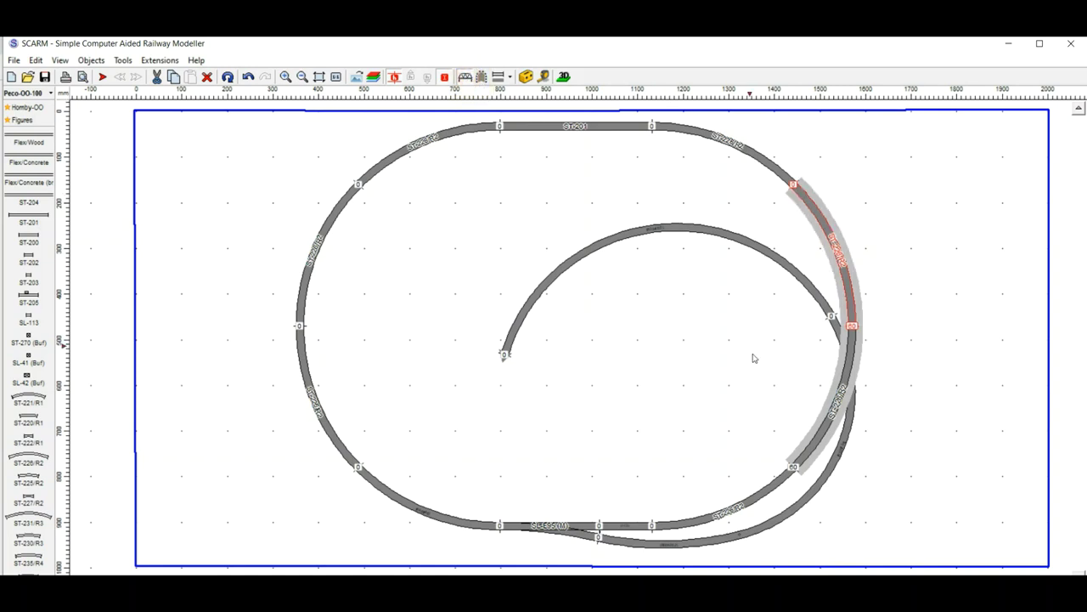
Display the R2 curve leading up from the front straight as a bridge too, and inspect the bridges in 3D.
{"action": "left_click", "coordinate": [478, 105]}
{"action": "left_click", "coordinate": [776, 484]}
{"action": "left_click", "coordinate": [466, 77]}
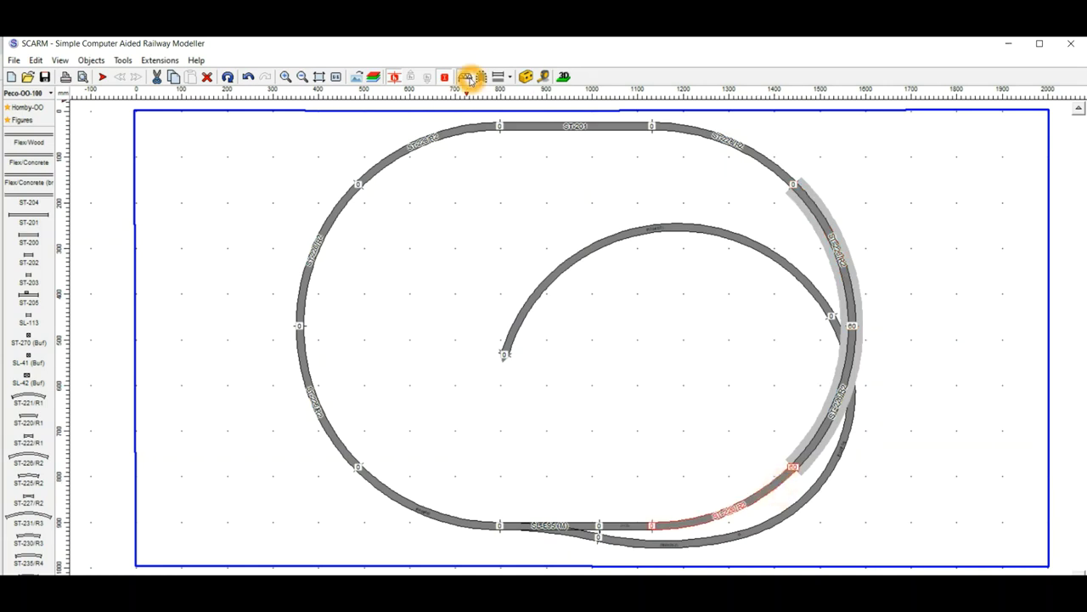
{"action": "left_click", "coordinate": [811, 208]}
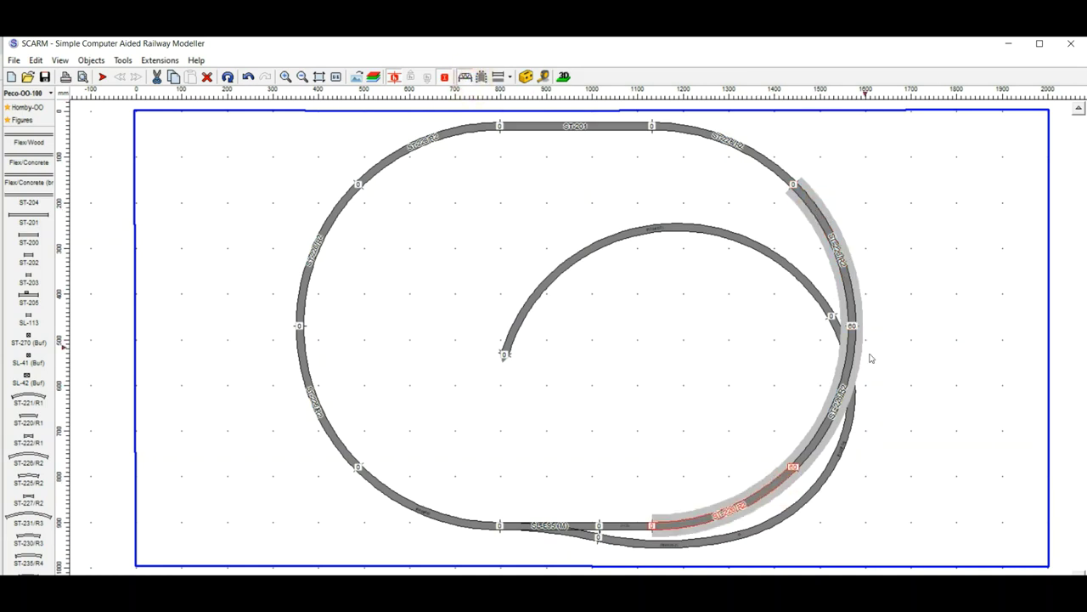
{"action": "left_click", "coordinate": [778, 502]}
{"action": "left_click", "coordinate": [733, 332]}
{"action": "left_click", "coordinate": [564, 76]}
{"action": "left_click_drag", "start_coordinate": [660, 482], "coordinate": [719, 420]}
{"action": "left_click", "coordinate": [695, 412]}
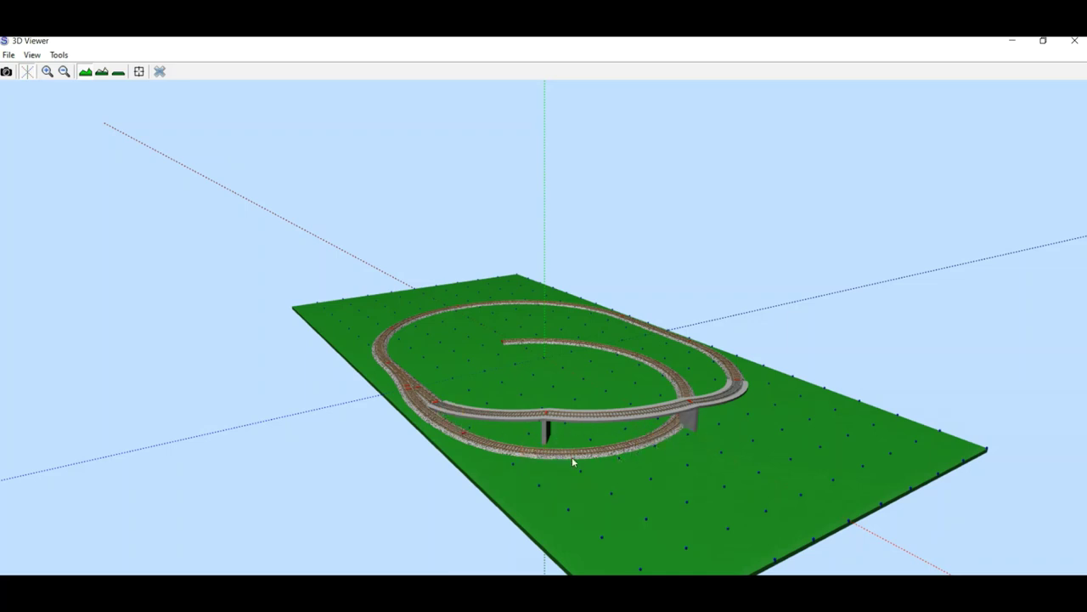
{"action": "left_click_drag", "start_coordinate": [645, 479], "coordinate": [693, 450]}
{"action": "left_click", "coordinate": [160, 72]}
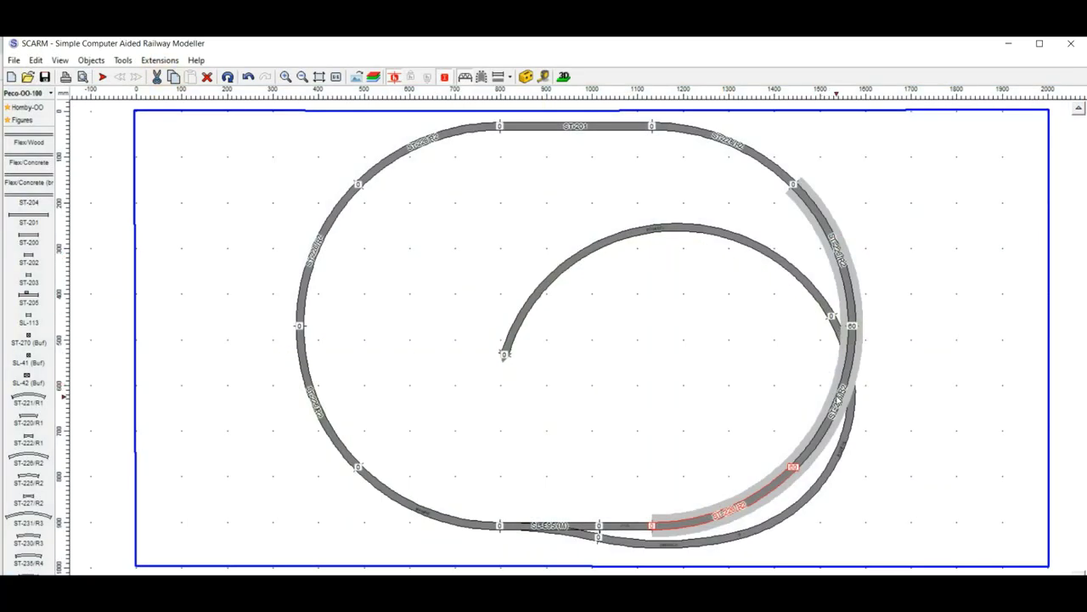
Turn off the bridge display of the three R2 curves on the right side of the oval.
{"action": "left_click", "coordinate": [846, 398]}
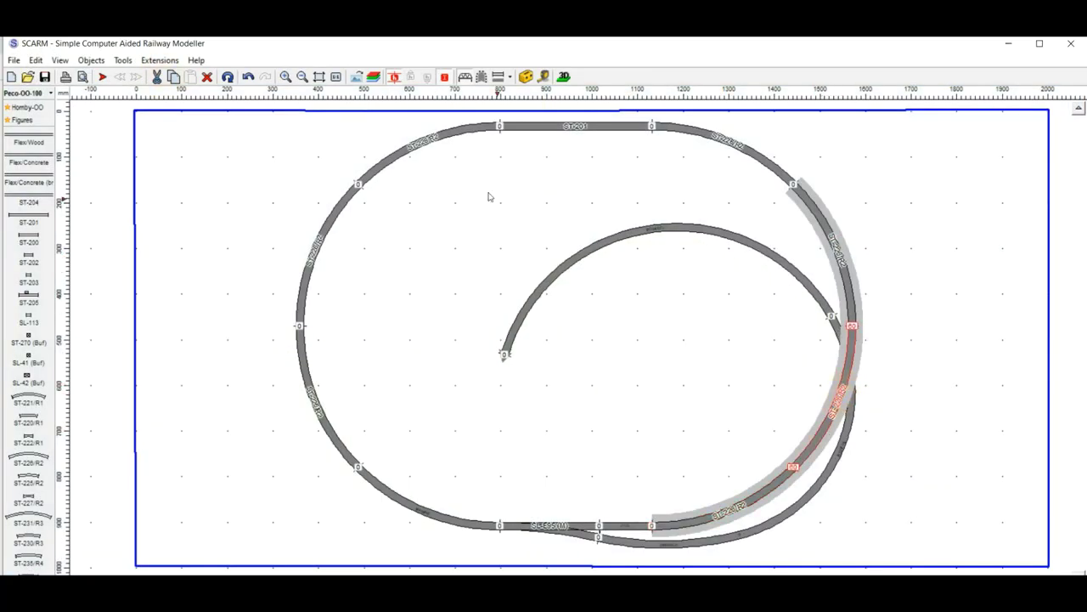
{"action": "left_click", "coordinate": [466, 76]}
{"action": "left_click", "coordinate": [827, 231]}
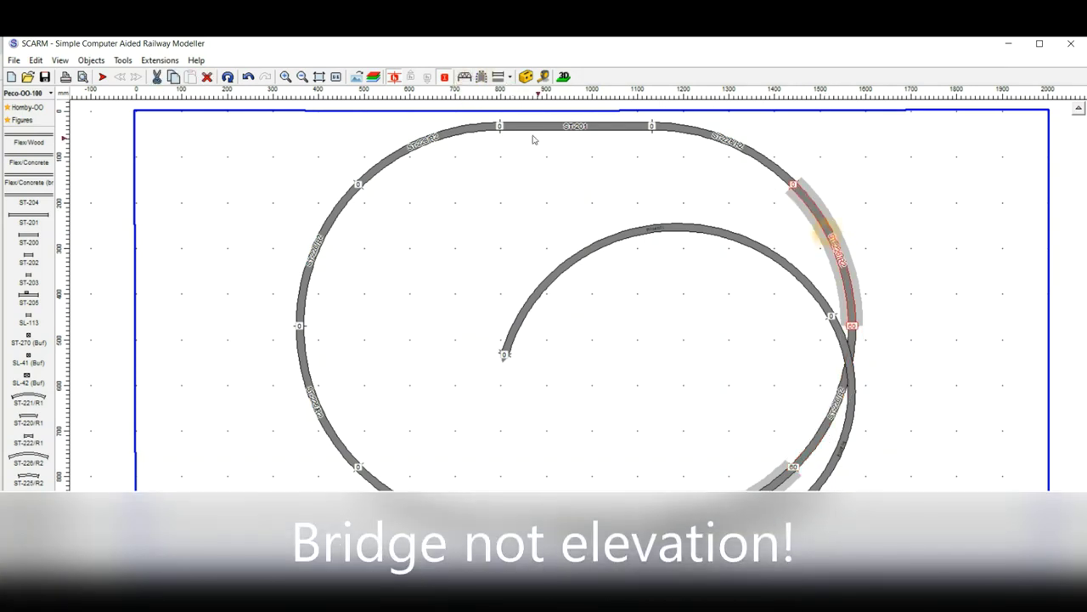
{"action": "left_click", "coordinate": [465, 78]}
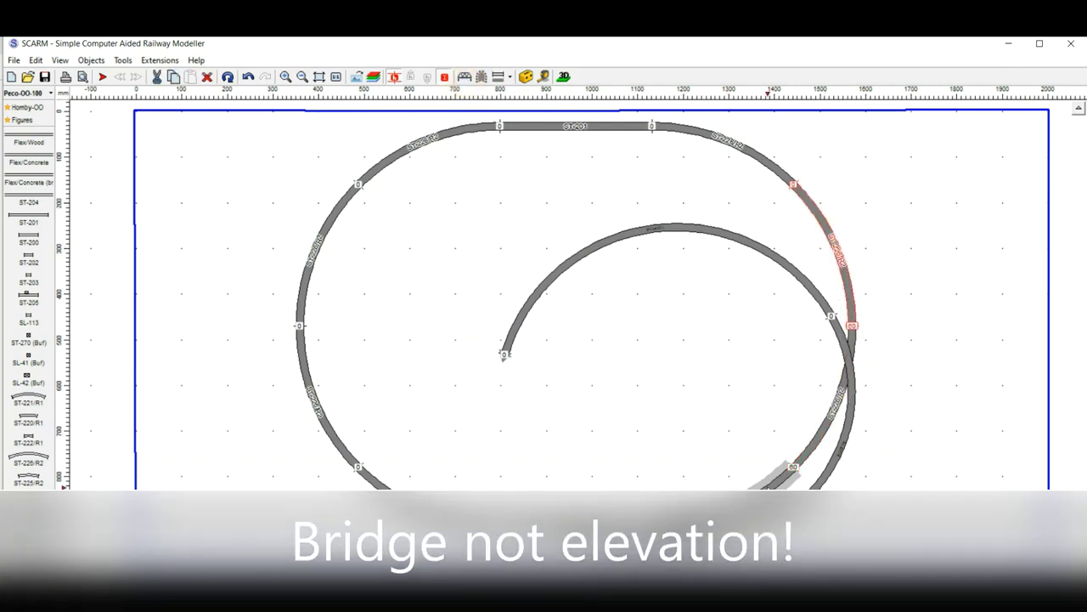
{"action": "left_click", "coordinate": [764, 480]}
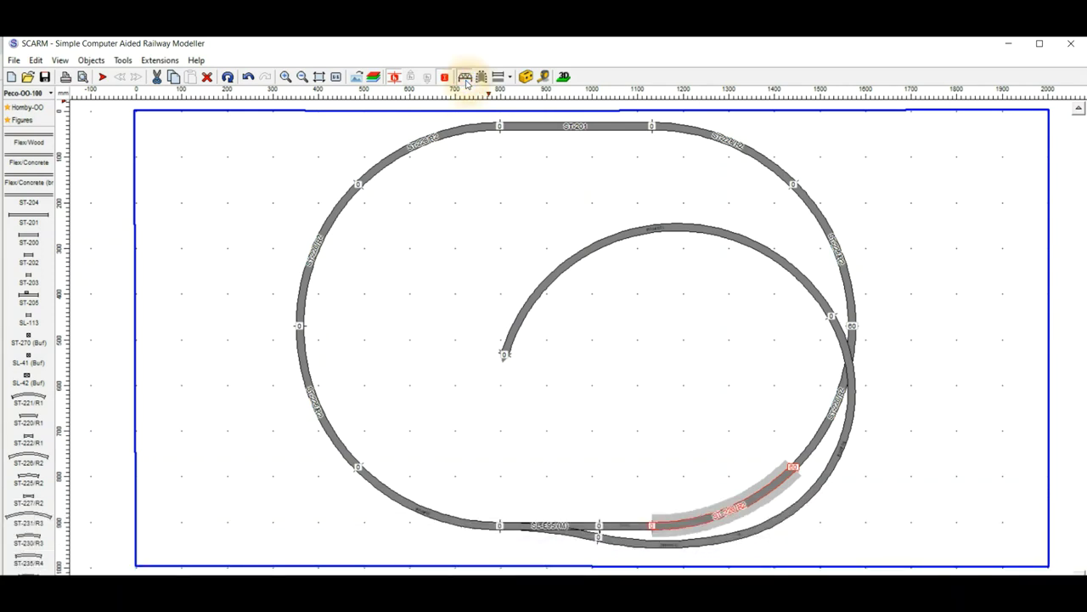
{"action": "left_click", "coordinate": [465, 77]}
Display the flex track running from the turnout branch under the raised oval curve as a tunnel.
{"action": "left_click", "coordinate": [838, 329]}
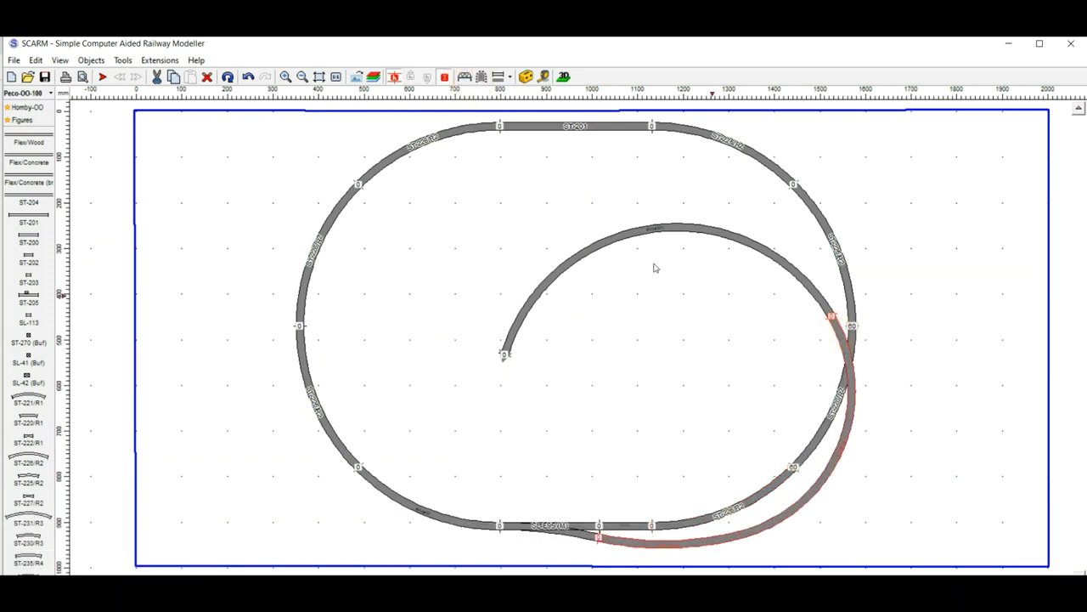
{"action": "left_click", "coordinate": [482, 78]}
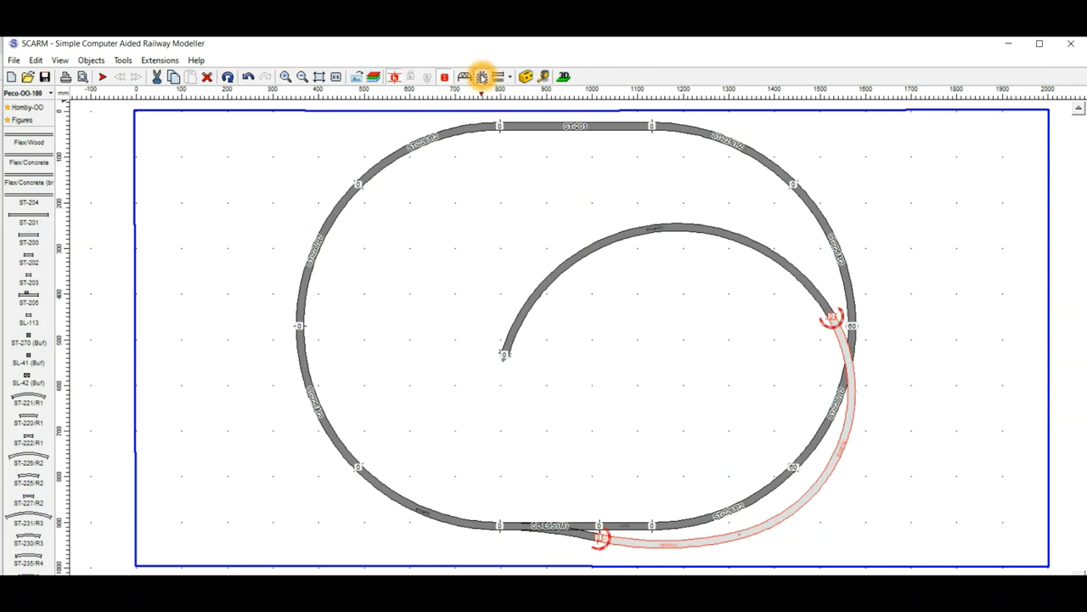
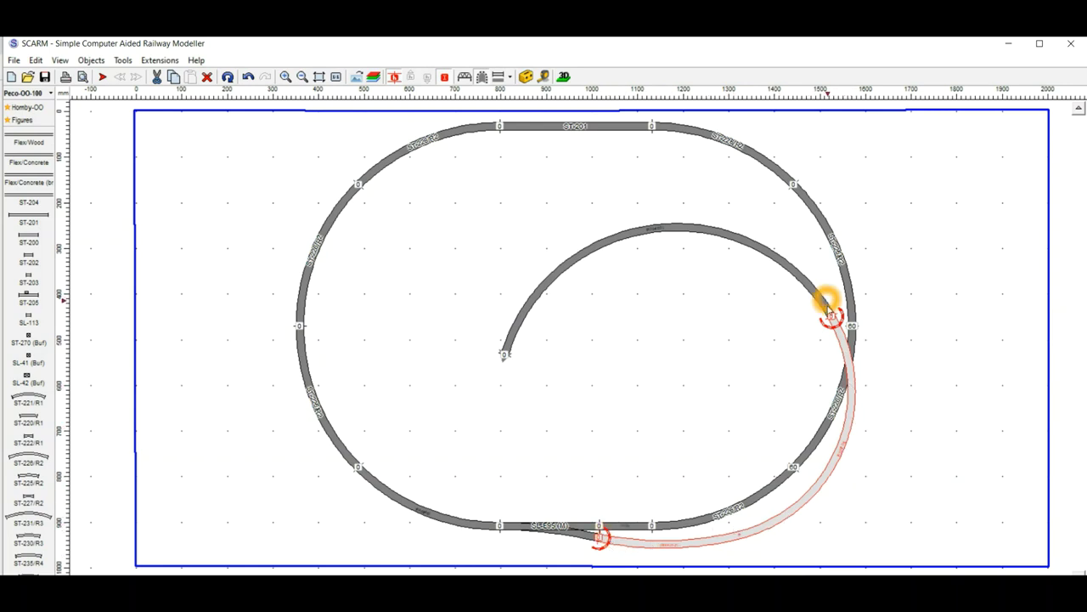
Inspect the flex-track tunnel and its two portals in 3D from several angles, then return to the plan.
{"action": "left_click", "coordinate": [563, 77]}
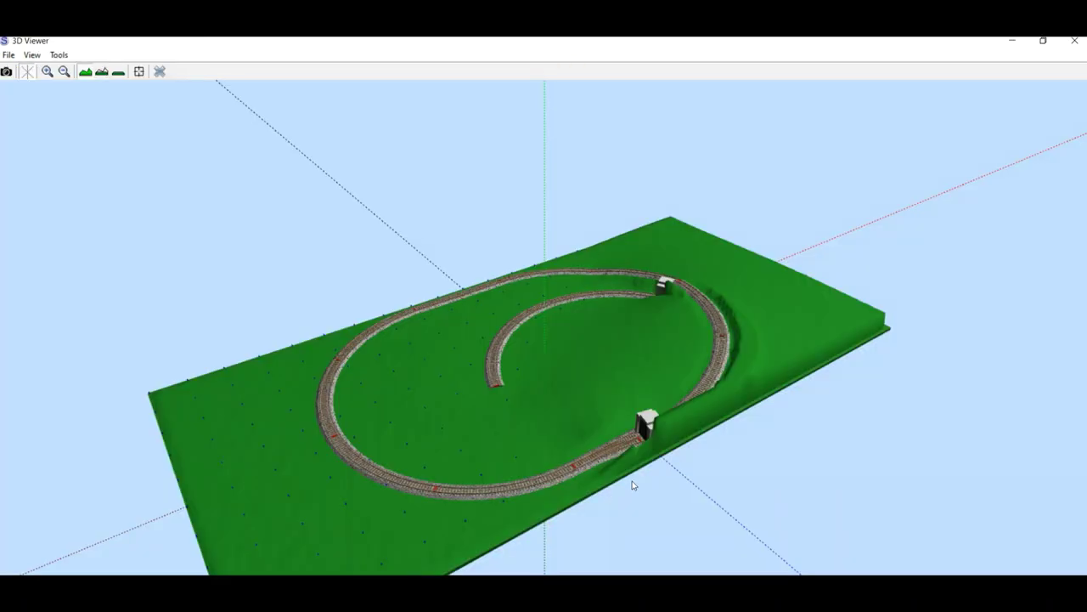
{"action": "mouse_move", "coordinate": [632, 485]}
{"action": "left_mouse_down"}
{"action": "mouse_move", "coordinate": [638, 500]}
{"action": "mouse_move", "coordinate": [570, 498]}
{"action": "mouse_move", "coordinate": [650, 491]}
{"action": "left_mouse_up"}
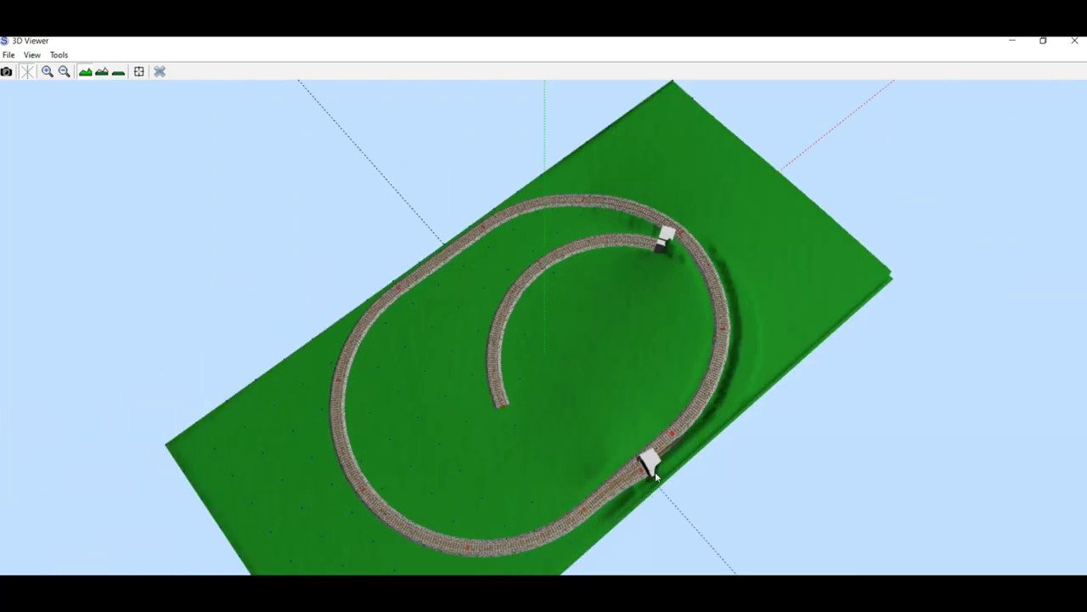
{"action": "left_click", "coordinate": [630, 480]}
{"action": "left_click_drag", "start_coordinate": [735, 324], "coordinate": [650, 291]}
{"action": "left_click_drag", "start_coordinate": [556, 425], "coordinate": [556, 442]}
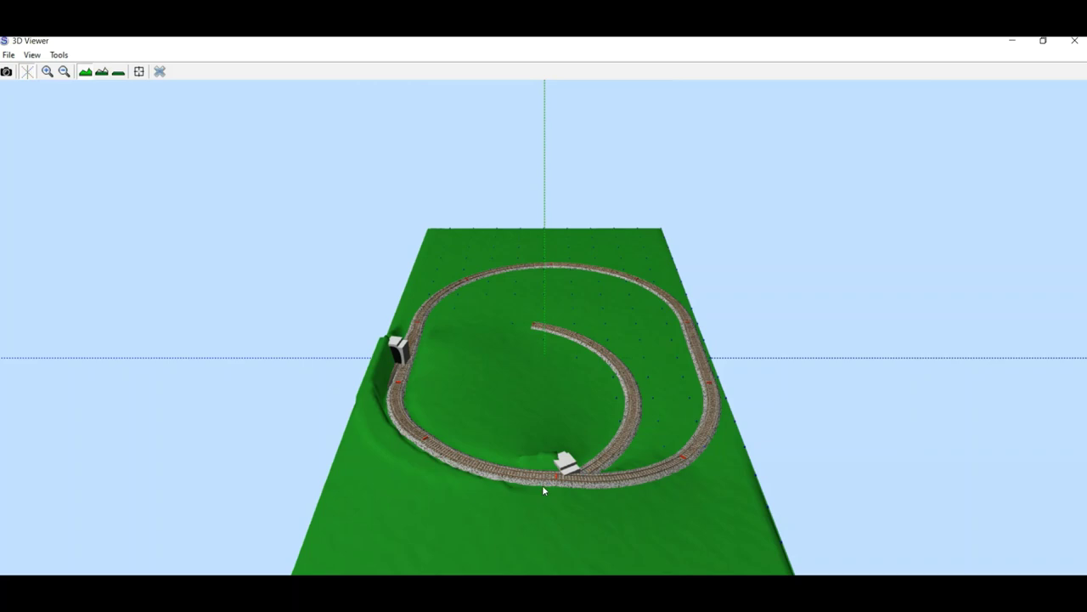
{"action": "left_click", "coordinate": [160, 71]}
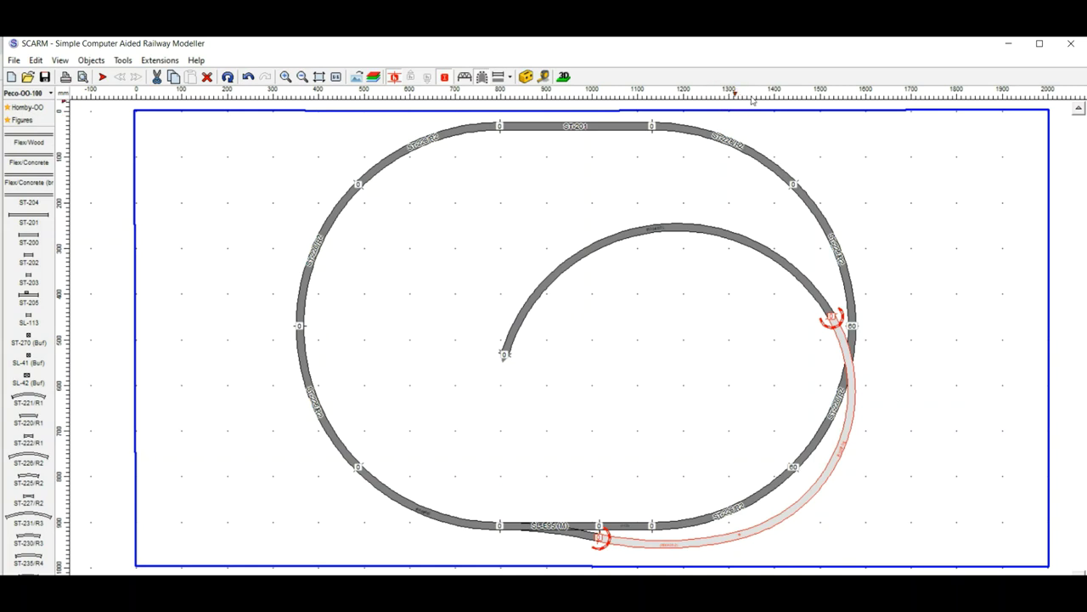
Raise both end joints of the R2 curve crossing the tunnel to a height of 80 mm.
{"action": "left_click", "coordinate": [854, 330]}
{"action": "left_click", "coordinate": [853, 331]}
{"action": "left_click", "coordinate": [854, 330]}
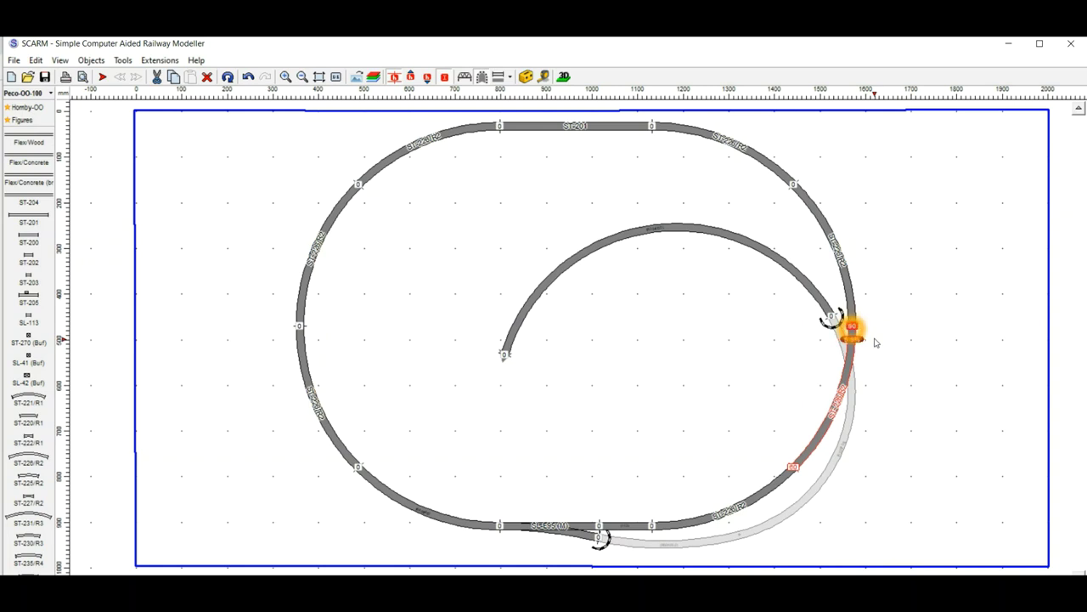
{"action": "left_click", "coordinate": [785, 471]}
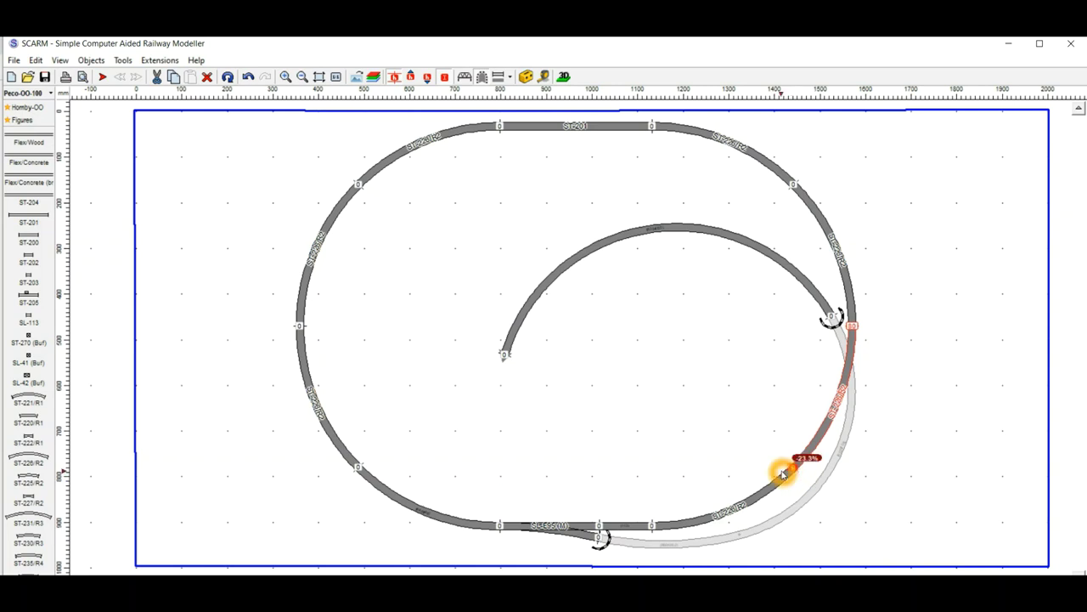
{"action": "left_click", "coordinate": [884, 439]}
Examine the raised curve's clearance over the tunnel in 3D and return to the plan.
{"action": "left_click", "coordinate": [564, 76]}
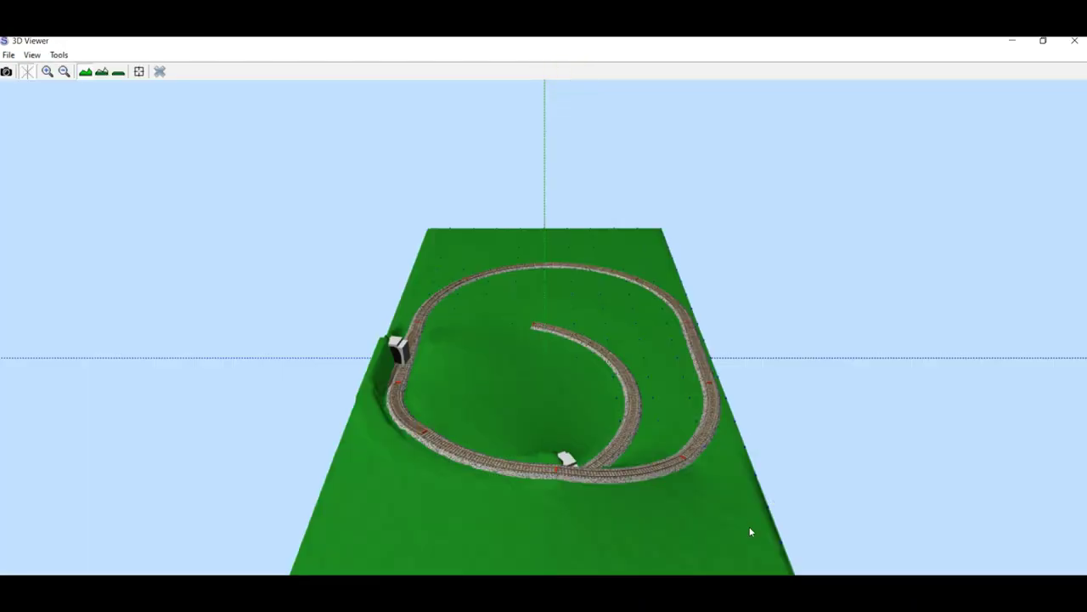
{"action": "left_click_drag", "start_coordinate": [586, 519], "coordinate": [702, 531]}
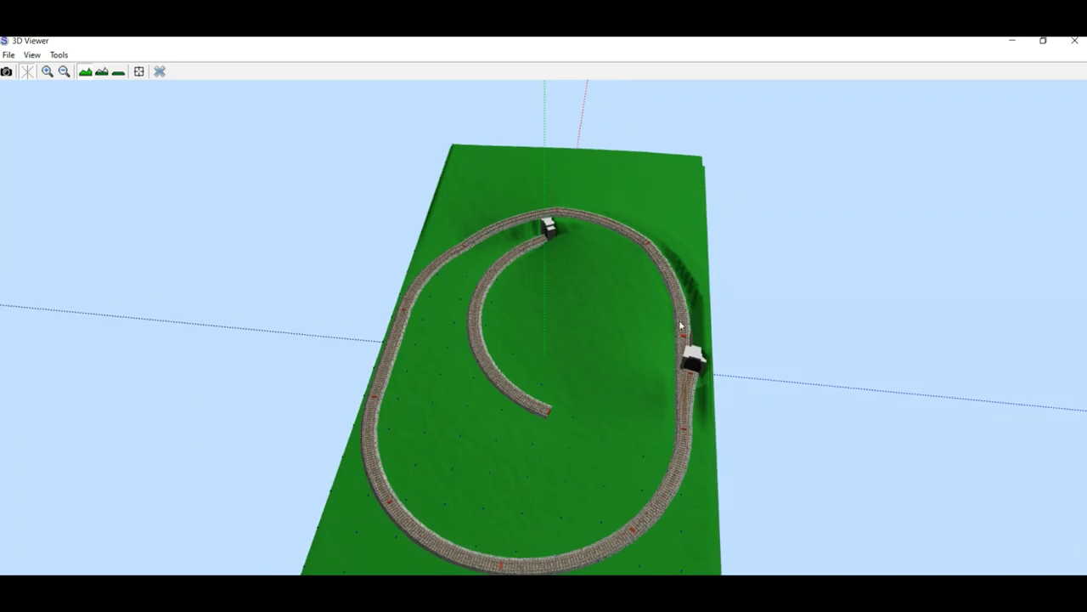
{"action": "left_click_drag", "start_coordinate": [645, 295], "coordinate": [635, 297]}
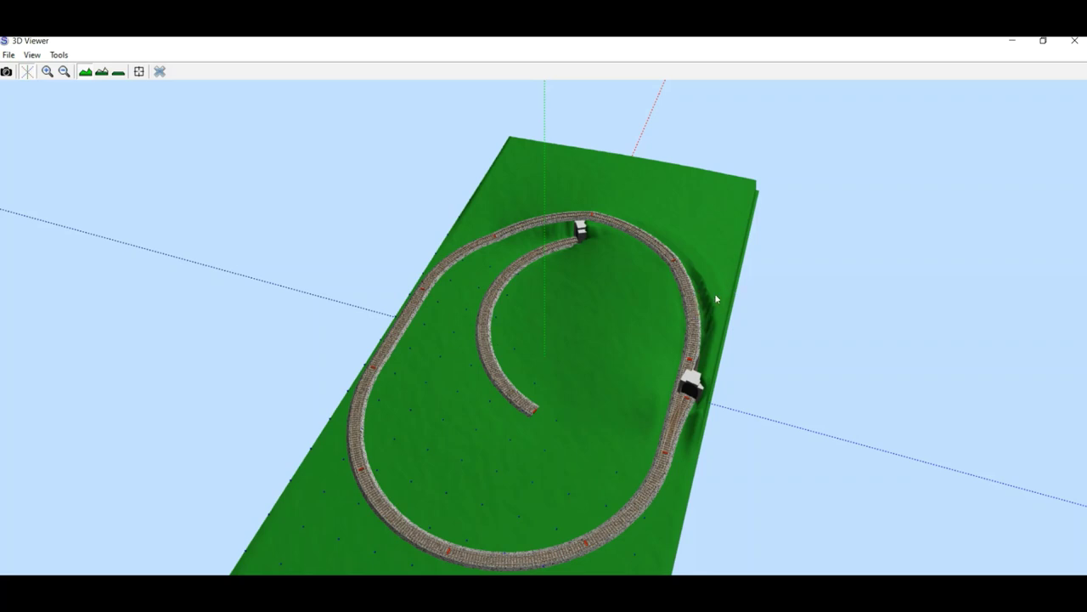
{"action": "left_click_drag", "start_coordinate": [588, 341], "coordinate": [500, 346]}
{"action": "left_click", "coordinate": [160, 72]}
{"action": "left_click", "coordinate": [489, 454]}
{"action": "left_click", "coordinate": [597, 382]}
{"action": "left_click", "coordinate": [523, 357]}
{"action": "left_click", "coordinate": [524, 403]}
{"action": "left_click", "coordinate": [559, 490]}
{"action": "left_click", "coordinate": [556, 480]}
{"action": "left_click", "coordinate": [555, 473]}
{"action": "left_click", "coordinate": [544, 423]}
Place a new track start point inside the oval's left half.
{"action": "left_click", "coordinate": [102, 78]}
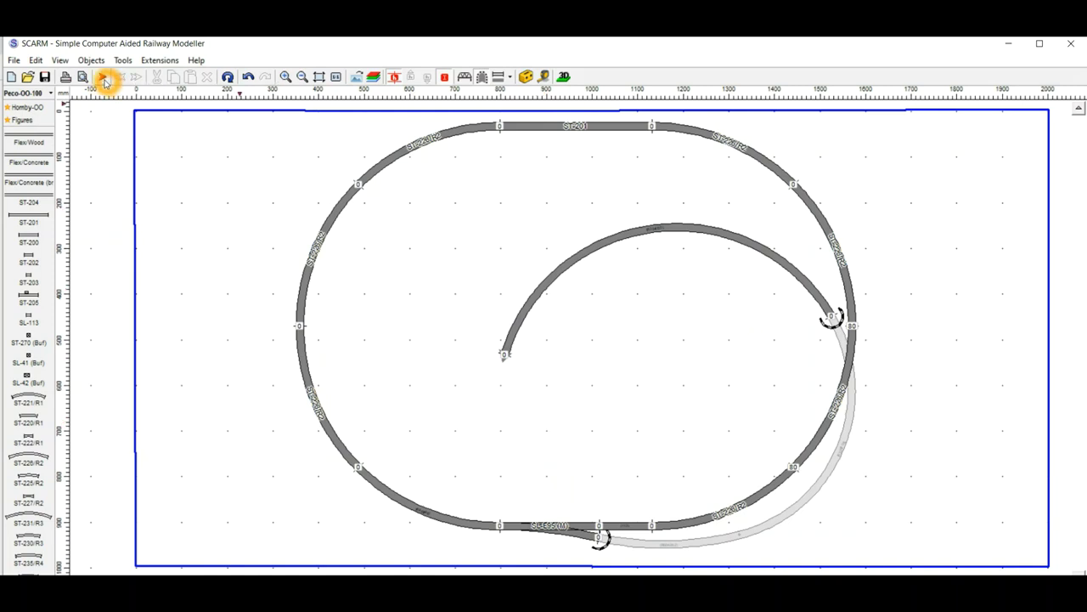
{"action": "left_click", "coordinate": [361, 282]}
{"action": "left_click", "coordinate": [422, 283]}
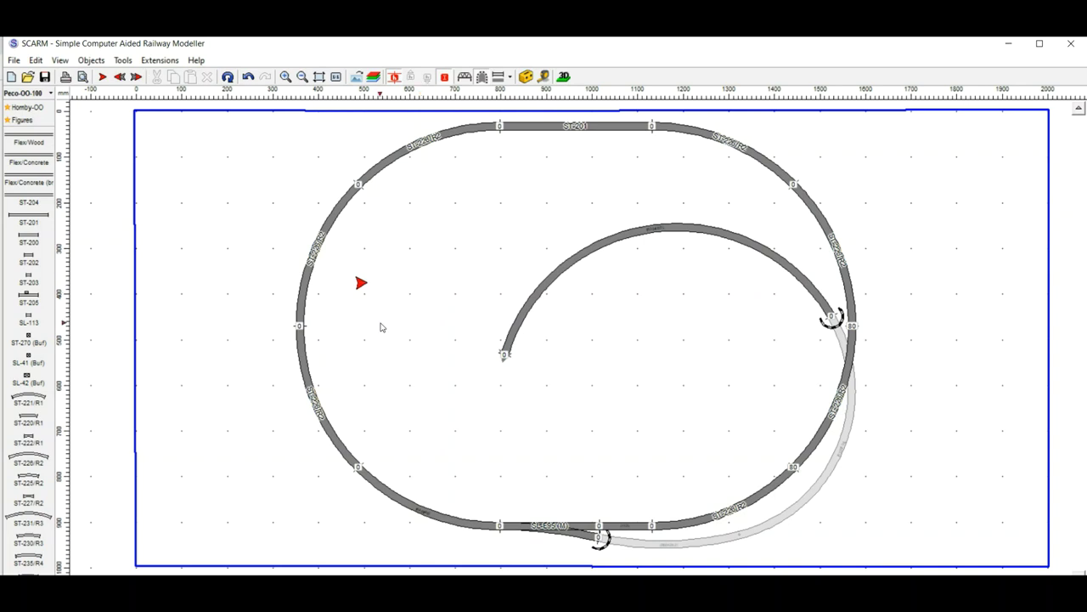
{"action": "left_click", "coordinate": [361, 281]}
{"action": "left_click", "coordinate": [359, 279]}
{"action": "left_click", "coordinate": [371, 298]}
Add an SL-91 (S) turnout at the new start point.
{"action": "scroll", "coordinate": [44, 543], "scroll_direction": "down", "scroll_amount": 5}
{"action": "left_click", "coordinate": [50, 501]}
{"action": "left_click", "coordinate": [43, 505]}
{"action": "left_click", "coordinate": [32, 499]}
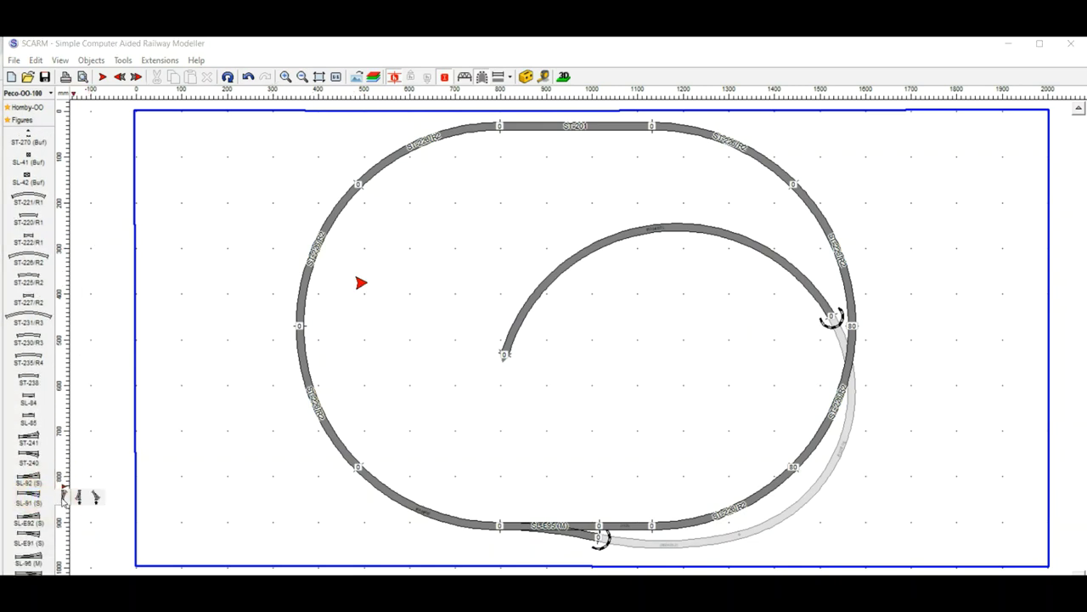
{"action": "left_click", "coordinate": [63, 499]}
Attach an SL-E91 (S) turnout to the first turnout's diverging end so that the two form a crossover.
{"action": "left_click", "coordinate": [450, 290]}
{"action": "left_click", "coordinate": [148, 436]}
{"action": "left_click", "coordinate": [448, 293]}
{"action": "left_click", "coordinate": [445, 293]}
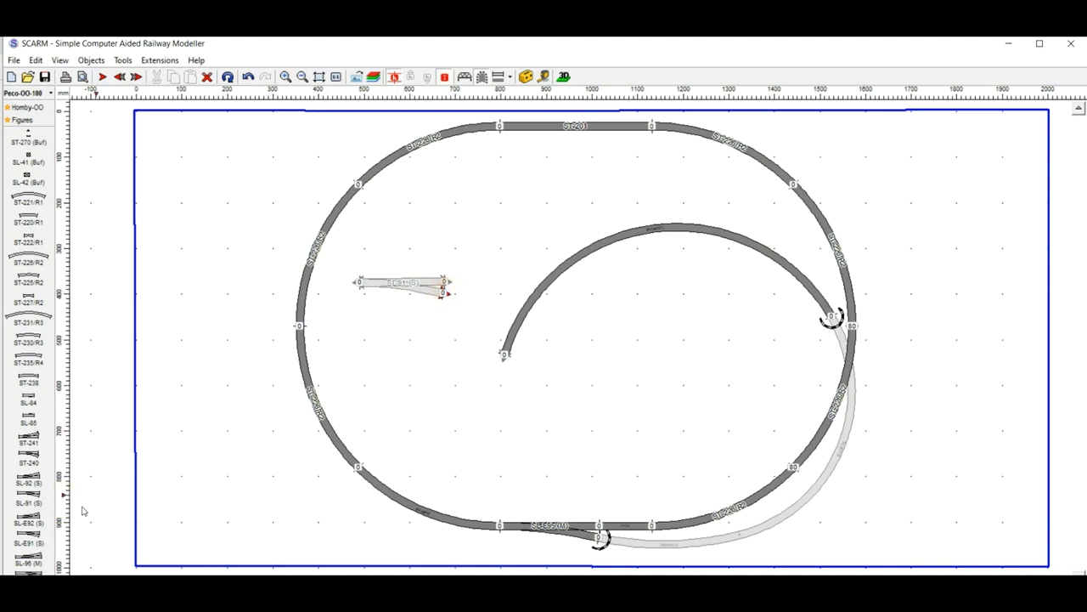
{"action": "left_click", "coordinate": [37, 541]}
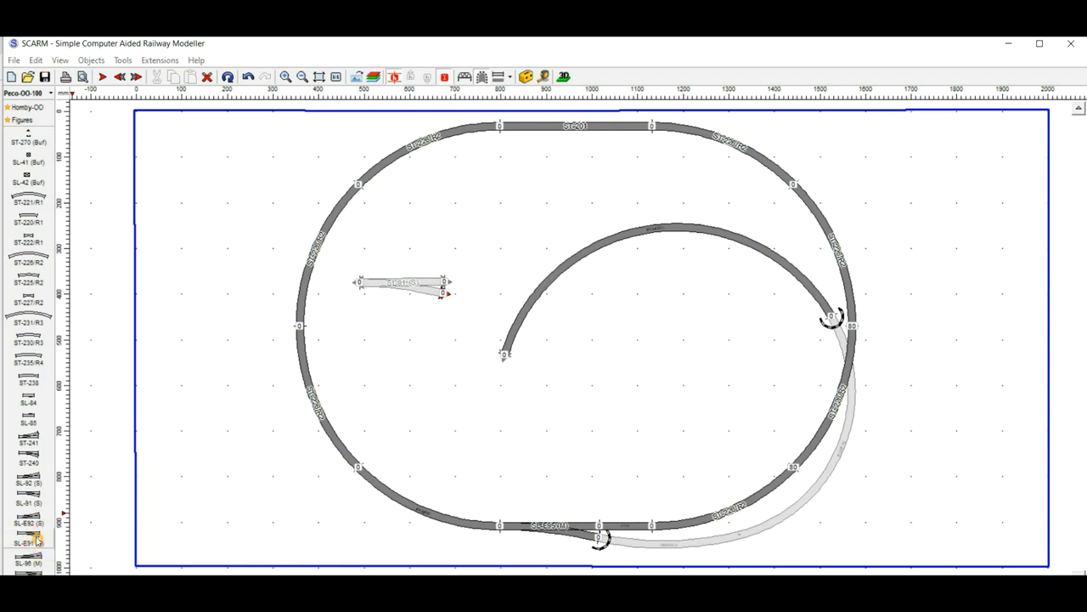
{"action": "left_click", "coordinate": [95, 537]}
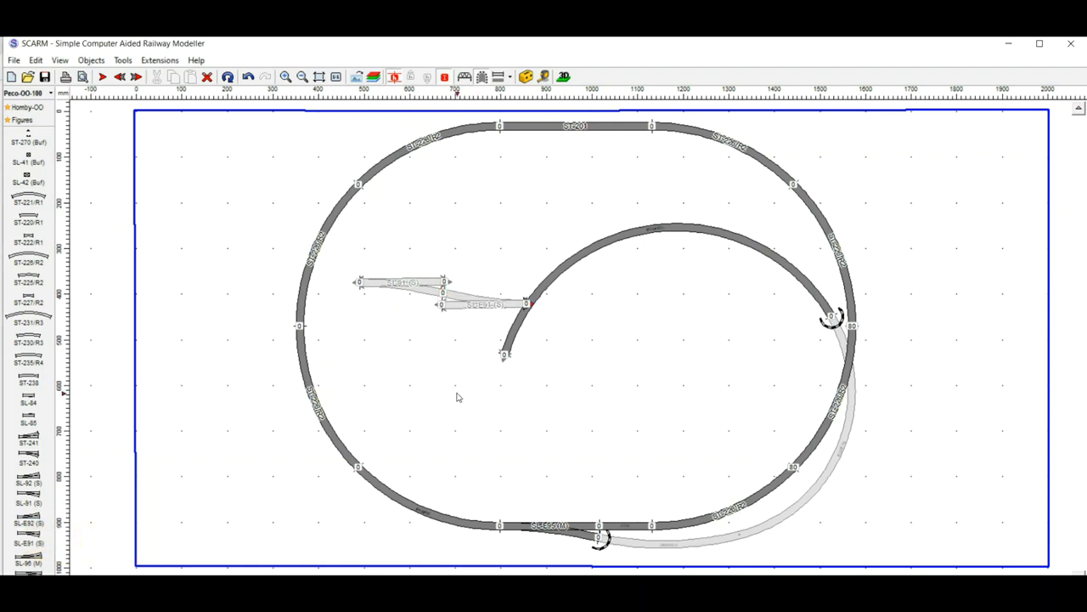
Run Flex/Wood track from the second turnout's free end, curving across the oval's left side past the baseboard's front edge.
{"action": "left_click", "coordinate": [441, 306]}
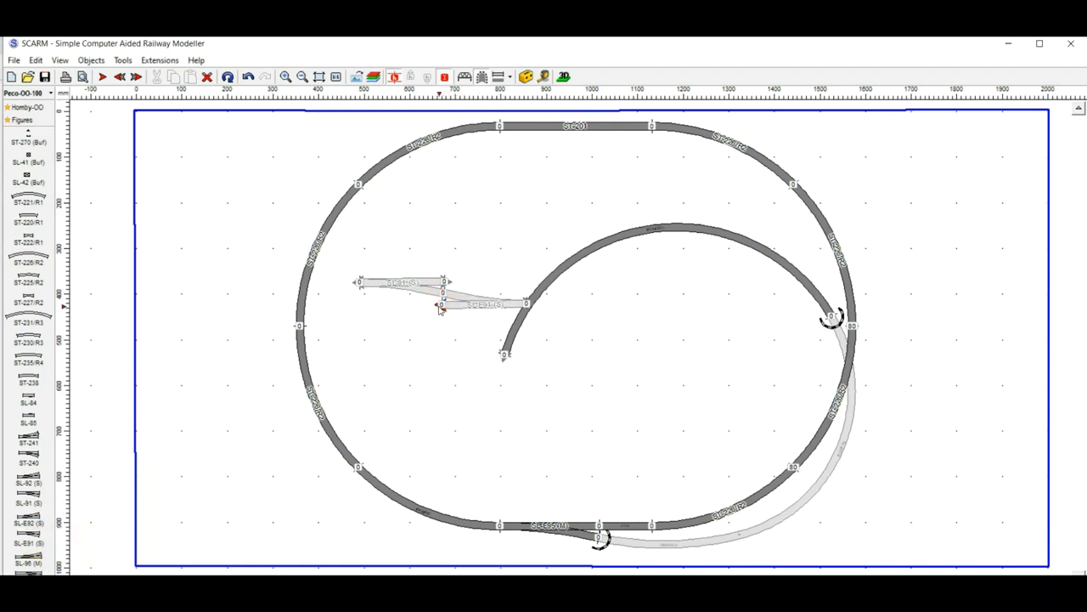
{"action": "scroll", "coordinate": [34, 135], "scroll_direction": "up", "scroll_amount": 5}
{"action": "left_click", "coordinate": [36, 141]}
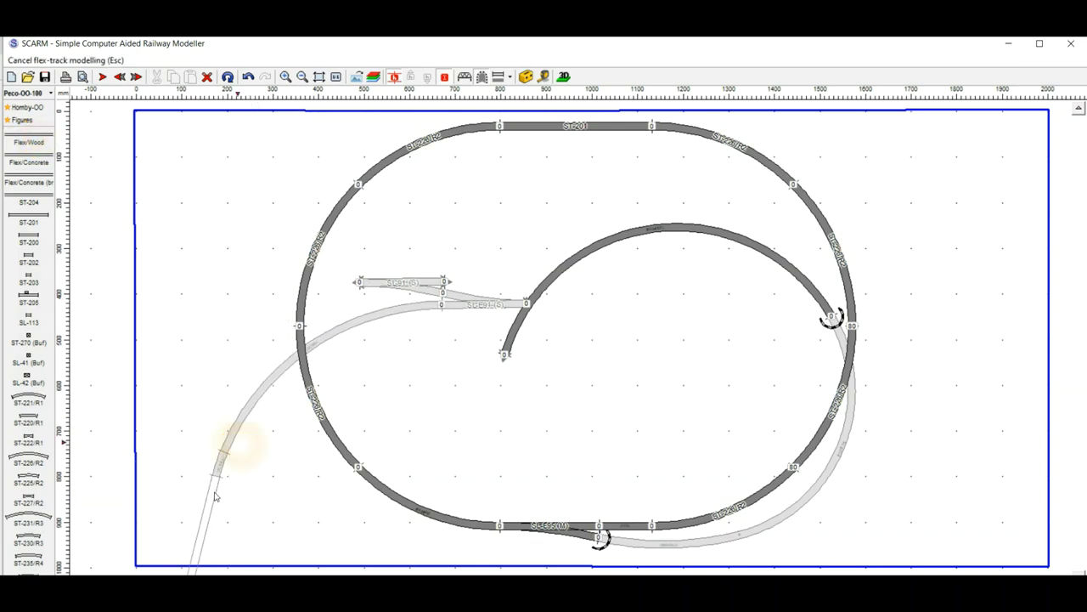
{"action": "left_click", "coordinate": [243, 553]}
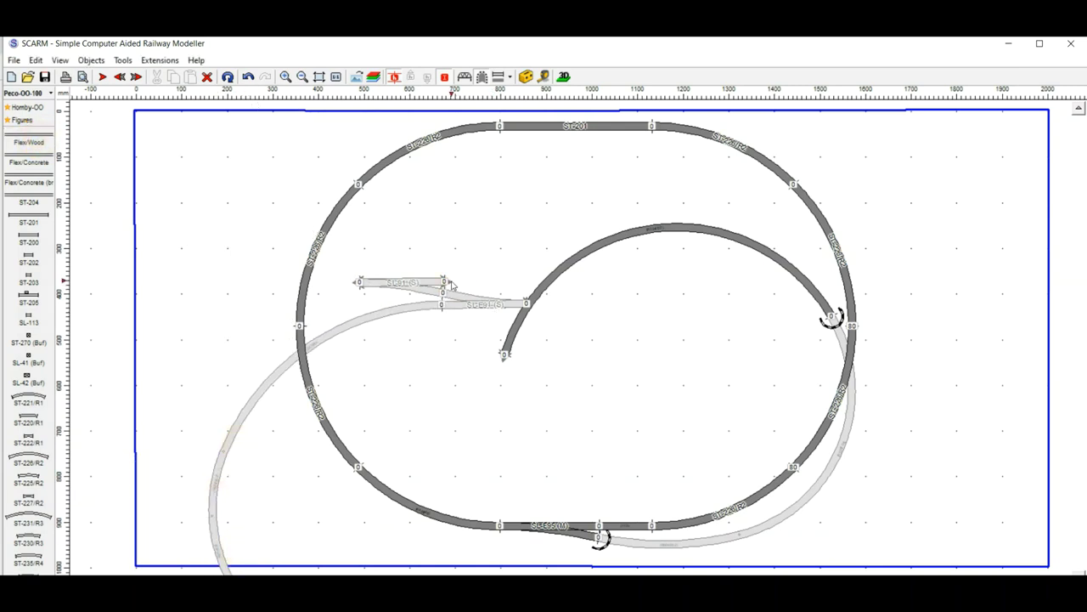
Run Flex/Wood track from the SL-91 turnout's straight end, bending gently up across the oval's upper-right curve.
{"action": "left_click", "coordinate": [417, 281]}
{"action": "left_click", "coordinate": [50, 145]}
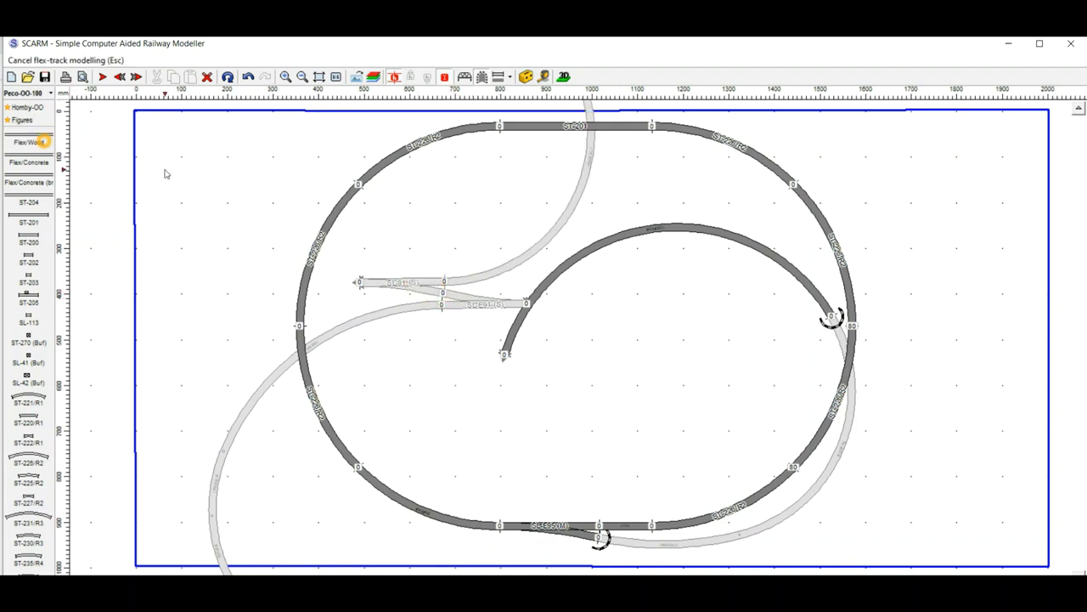
{"action": "left_click", "coordinate": [876, 192]}
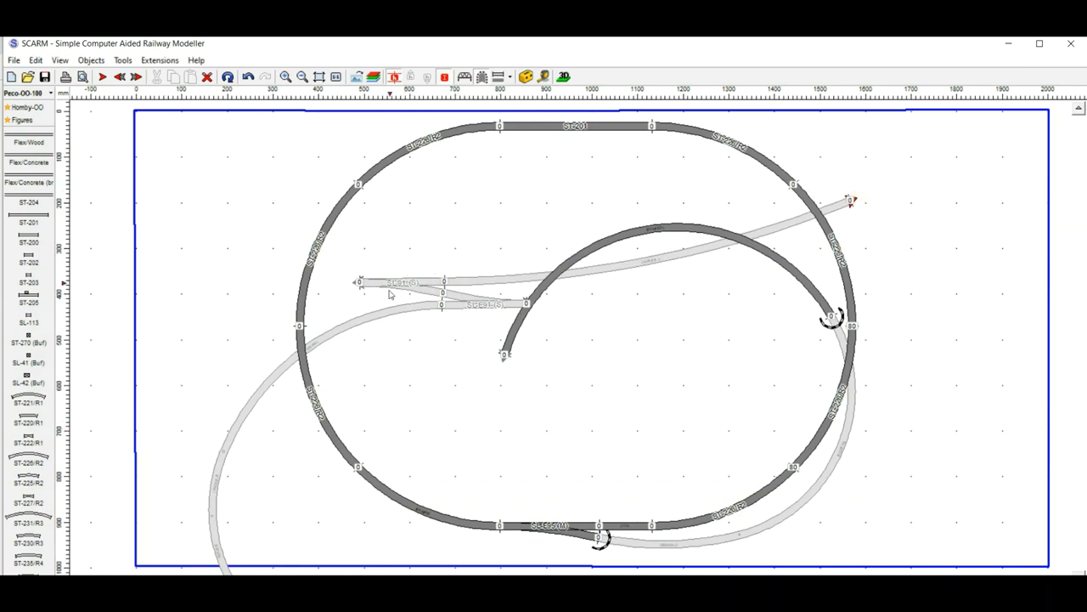
Measure a distance inside the oval and the spacing just inside the back straight.
{"action": "left_click", "coordinate": [450, 313]}
{"action": "left_click", "coordinate": [102, 76]}
{"action": "left_click", "coordinate": [568, 76]}
{"action": "left_click", "coordinate": [565, 77]}
{"action": "left_click", "coordinate": [549, 79]}
{"action": "left_click_drag", "start_coordinate": [585, 367], "coordinate": [574, 249]}
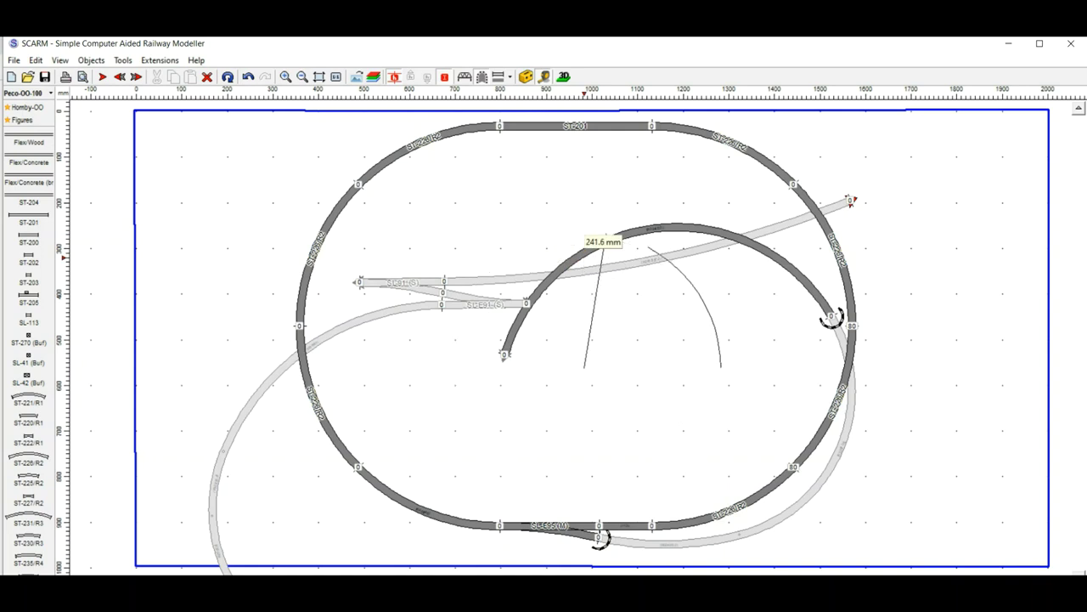
{"action": "left_click", "coordinate": [638, 139]}
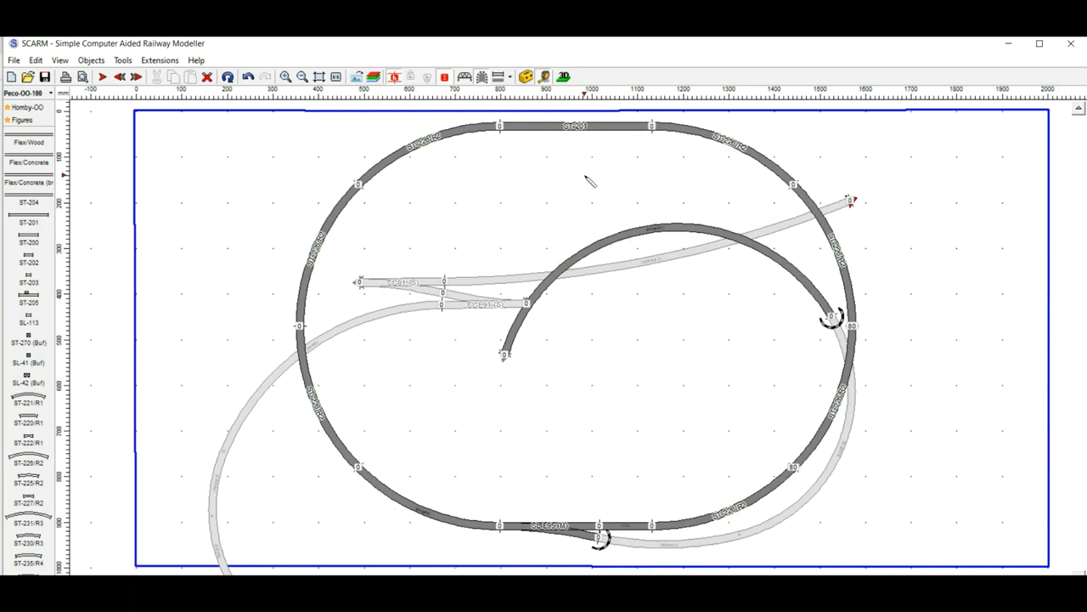
{"action": "left_click", "coordinate": [507, 154]}
{"action": "left_click", "coordinate": [508, 123]}
{"action": "left_click", "coordinate": [502, 124]}
{"action": "left_click", "coordinate": [505, 162]}
{"action": "left_click", "coordinate": [504, 161]}
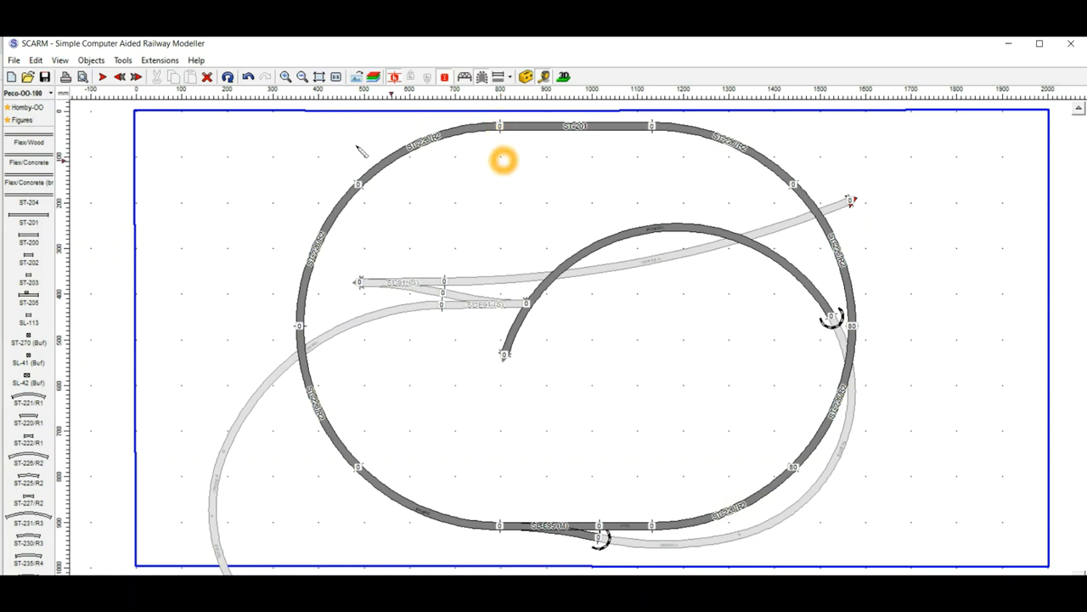
Place a start point just inside the oval's back straight and lay a straight Flex/Wood track parallel to it.
{"action": "left_click", "coordinate": [103, 77]}
{"action": "left_click", "coordinate": [492, 159]}
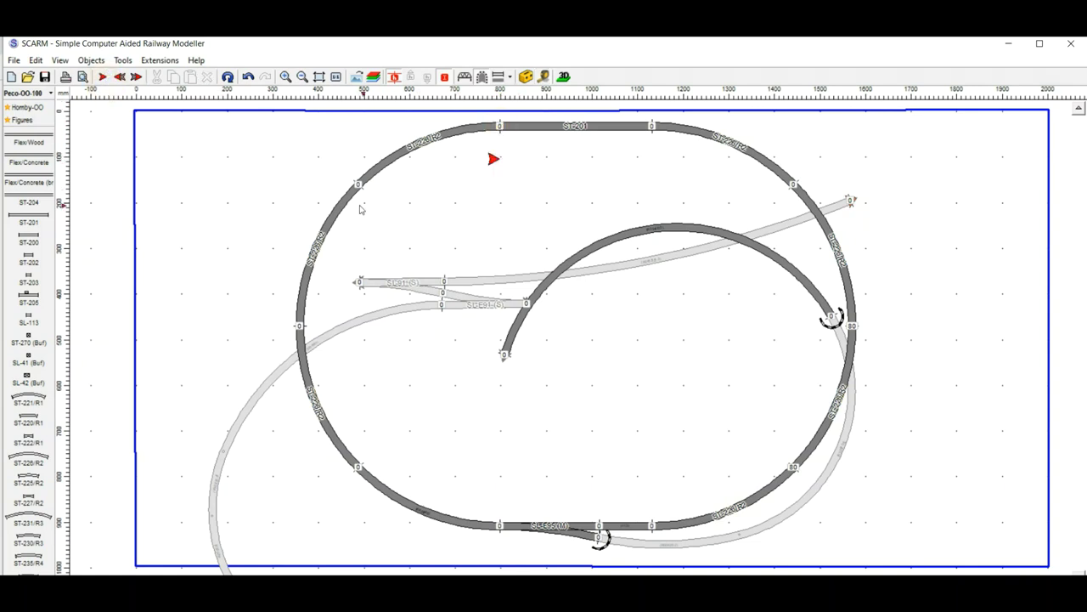
{"action": "left_click", "coordinate": [27, 137]}
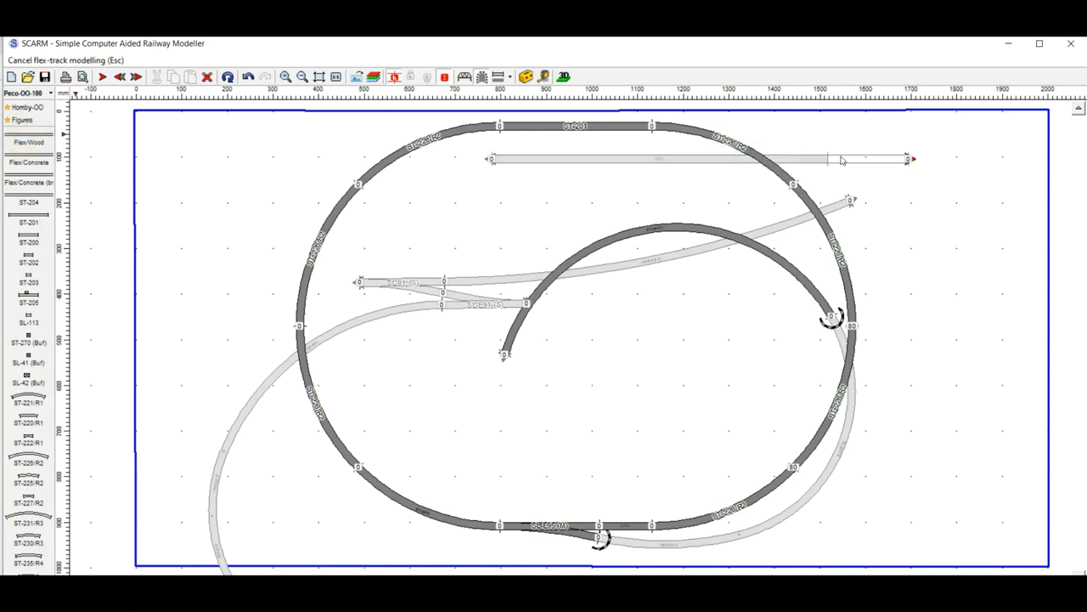
{"action": "left_click", "coordinate": [953, 160]}
{"action": "left_click", "coordinate": [512, 132]}
{"action": "left_click", "coordinate": [508, 148]}
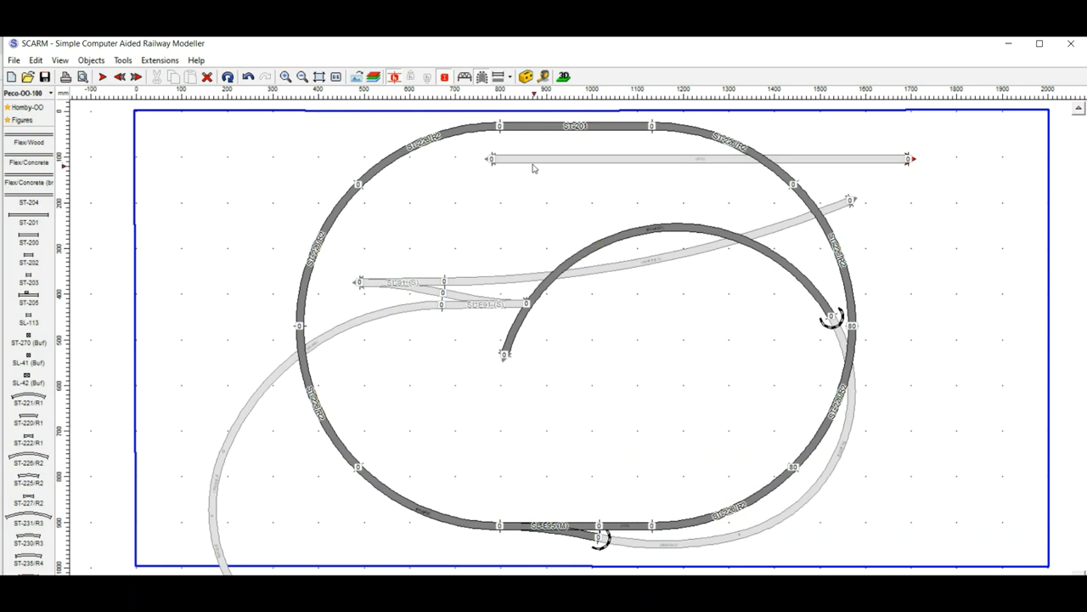
{"action": "left_click", "coordinate": [499, 128]}
{"action": "left_click", "coordinate": [501, 129]}
{"action": "left_click", "coordinate": [772, 280]}
Inspect the added tracks and their effect on the terrain in 3D, then return to the plan.
{"action": "left_click", "coordinate": [563, 77]}
{"action": "left_click_drag", "start_coordinate": [606, 312], "coordinate": [735, 340]}
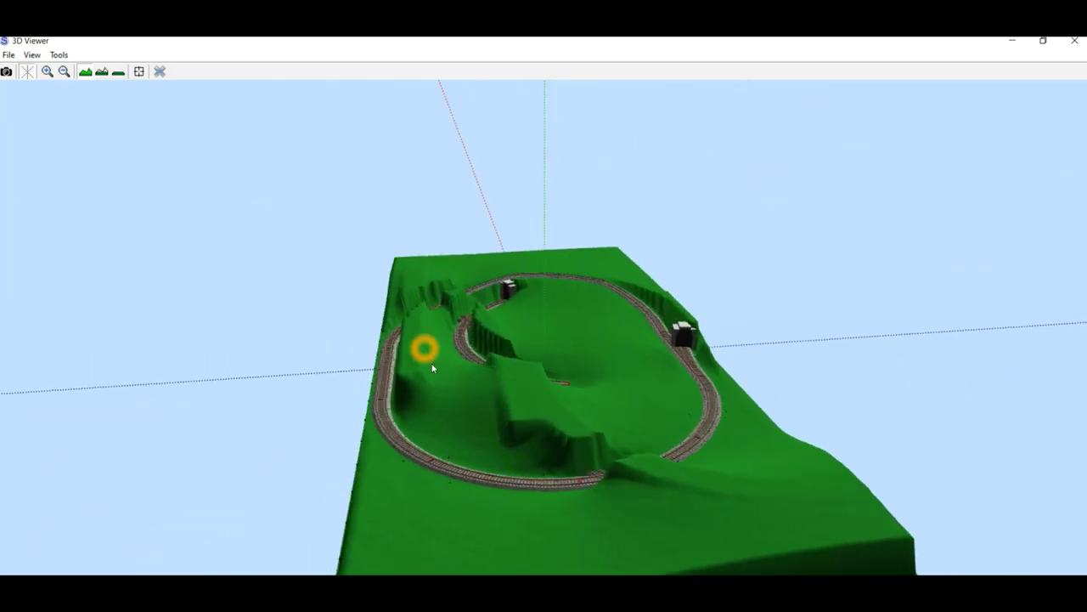
{"action": "left_click", "coordinate": [495, 409]}
{"action": "left_click", "coordinate": [161, 72]}
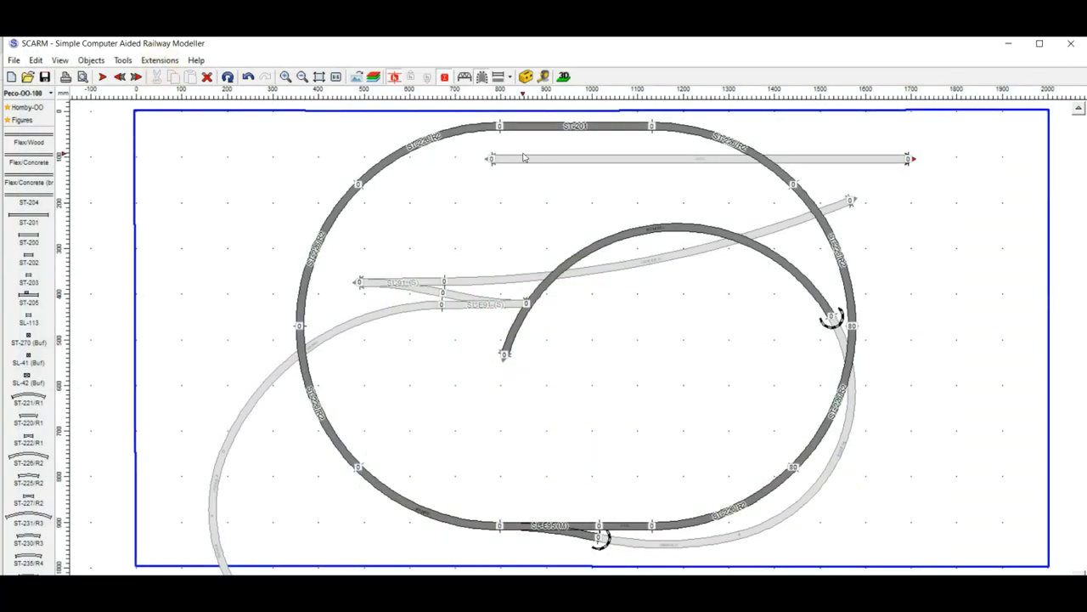
{"action": "left_click", "coordinate": [554, 196]}
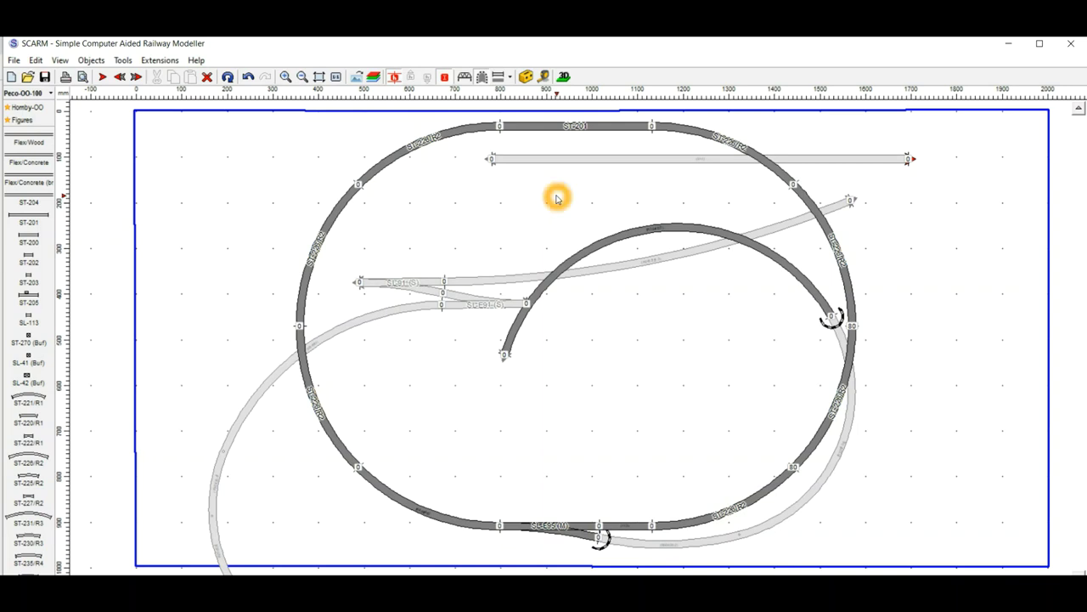
{"action": "left_click", "coordinate": [570, 222]}
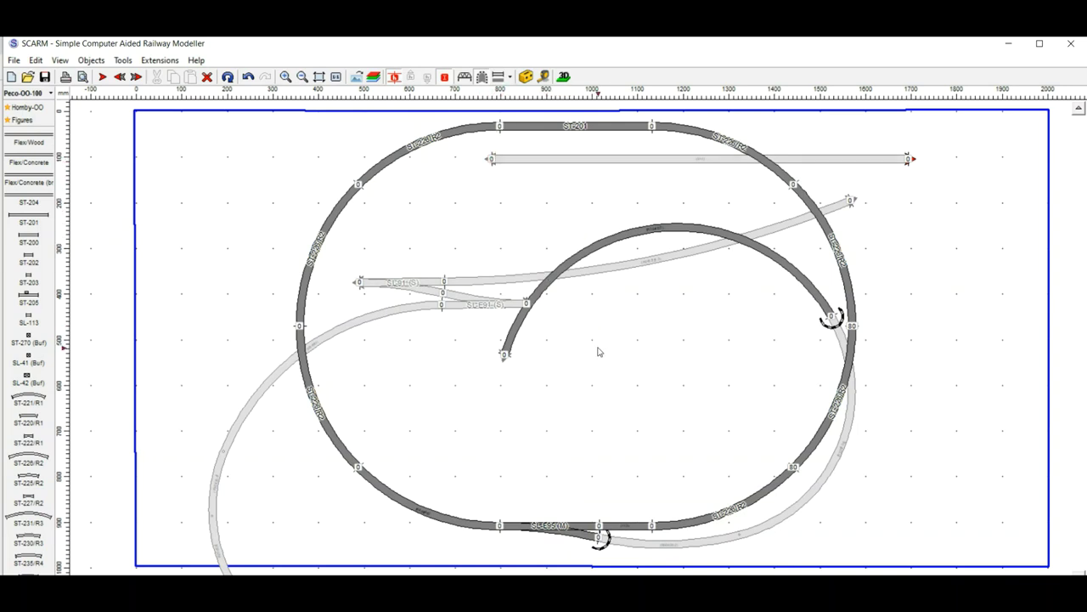
{"action": "left_click", "coordinate": [544, 307]}
{"action": "left_click", "coordinate": [704, 430]}
{"action": "left_click", "coordinate": [677, 434]}
Open the recent layout Pass23.scarm without saving the current changes, and hide its layer list.
{"action": "left_click", "coordinate": [13, 61]}
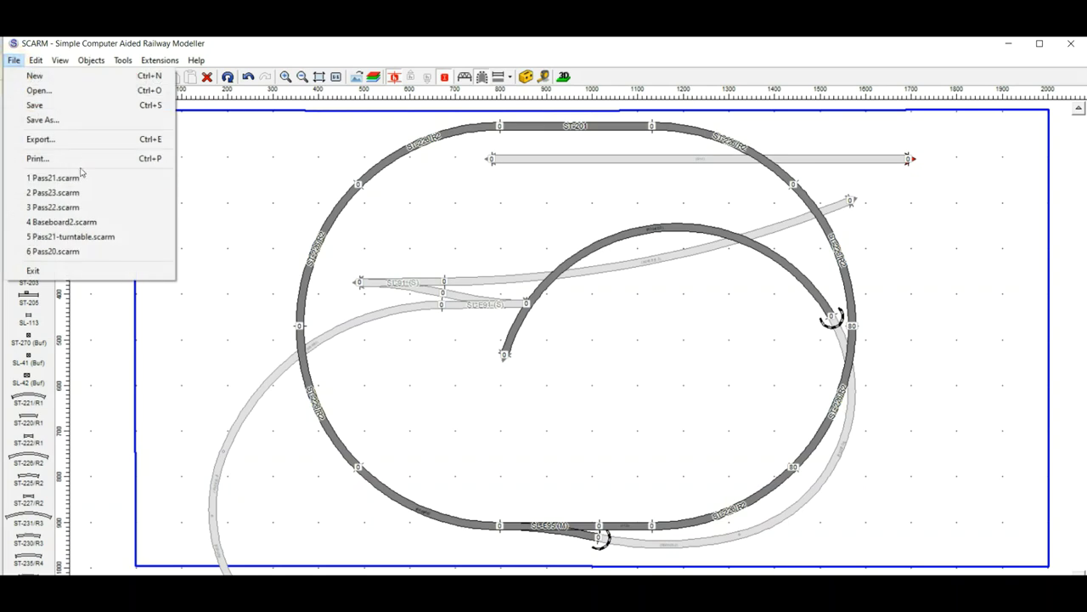
{"action": "left_click", "coordinate": [83, 193]}
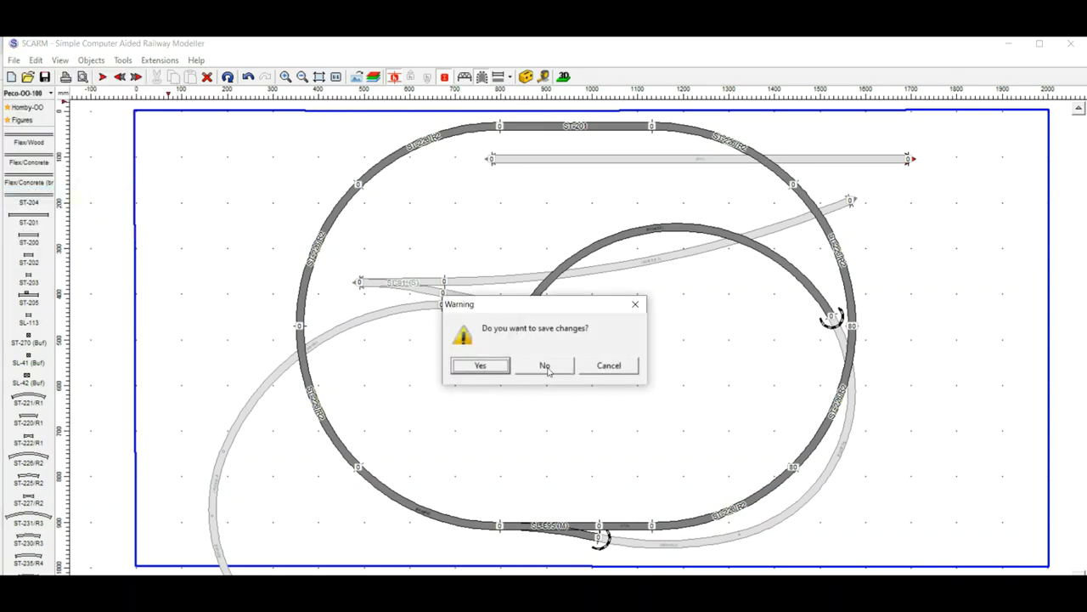
{"action": "left_click", "coordinate": [541, 367]}
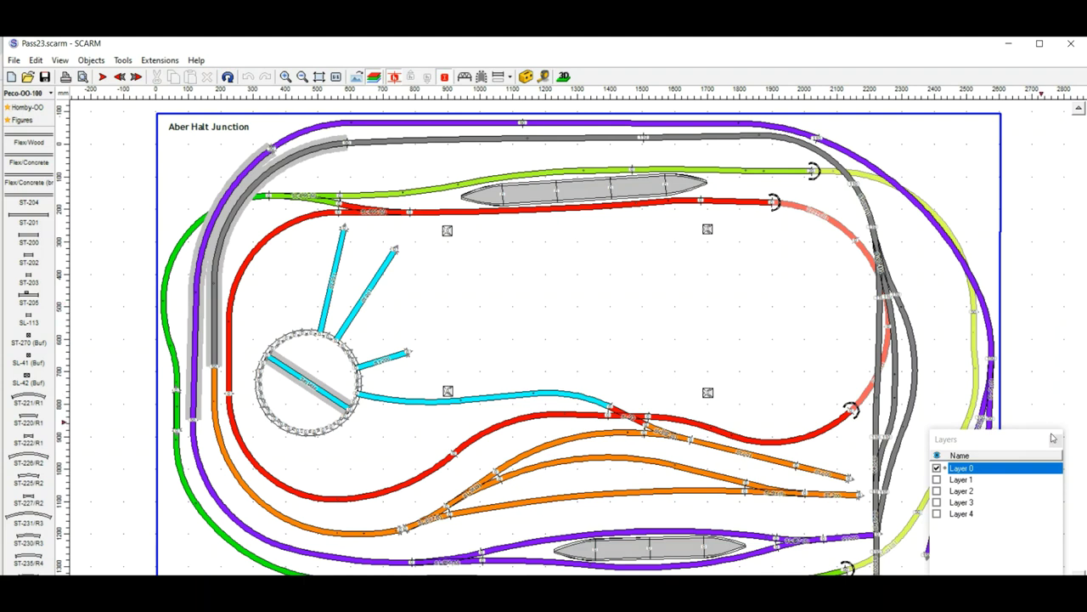
{"action": "left_click", "coordinate": [1056, 440]}
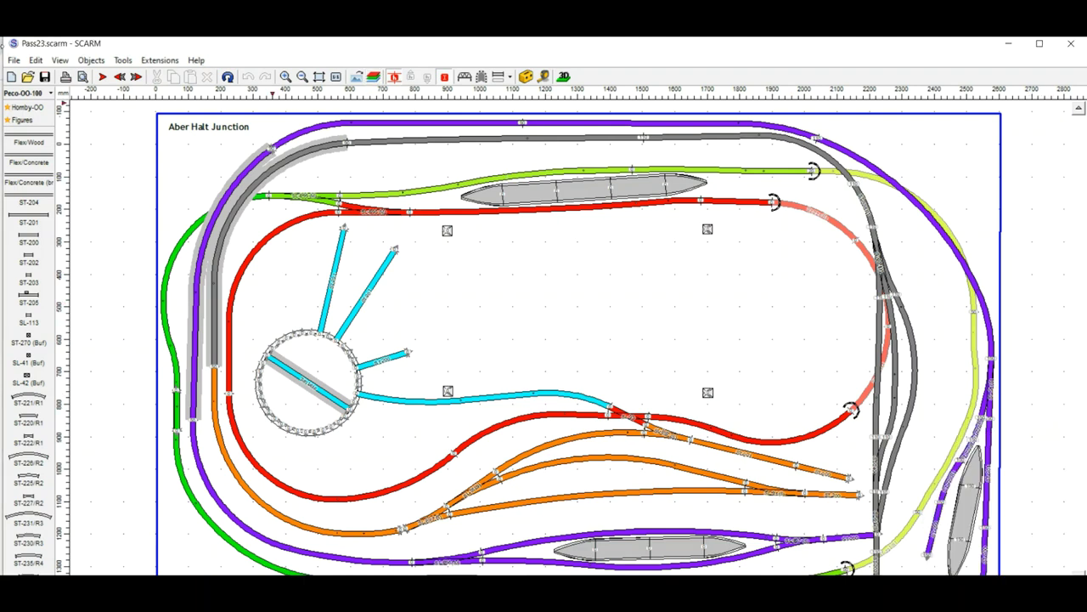
{"action": "left_click", "coordinate": [772, 383]}
{"action": "left_click", "coordinate": [271, 404]}
{"action": "left_click", "coordinate": [378, 500]}
{"action": "left_click", "coordinate": [338, 315]}
Examine the Aber Halt Junction layout's bridges, tunnels and turntable in 3D from several angles.
{"action": "left_click", "coordinate": [563, 77]}
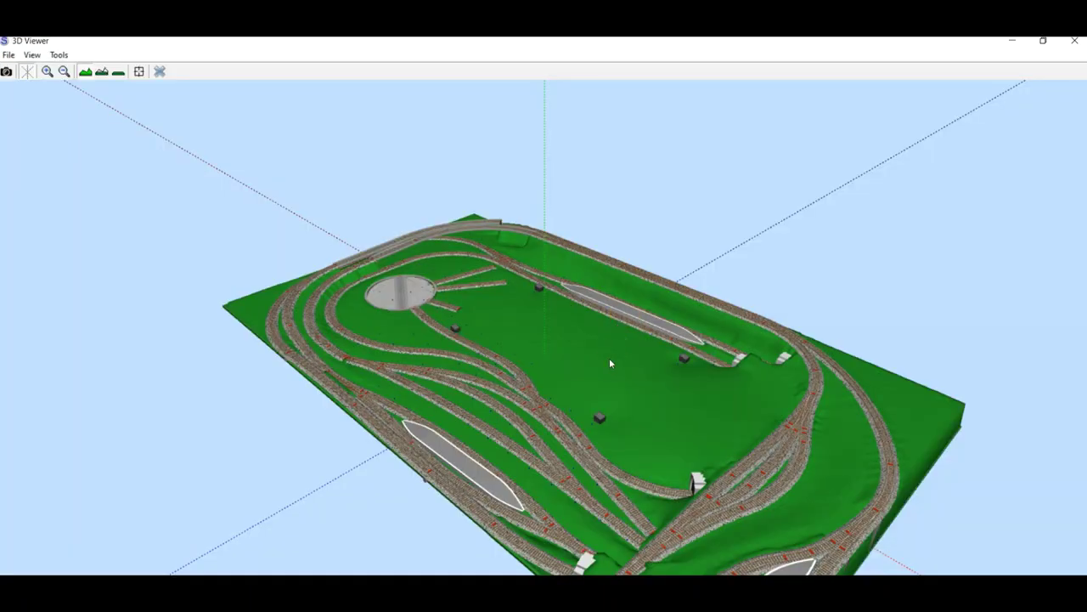
{"action": "left_click_drag", "start_coordinate": [609, 364], "coordinate": [680, 366]}
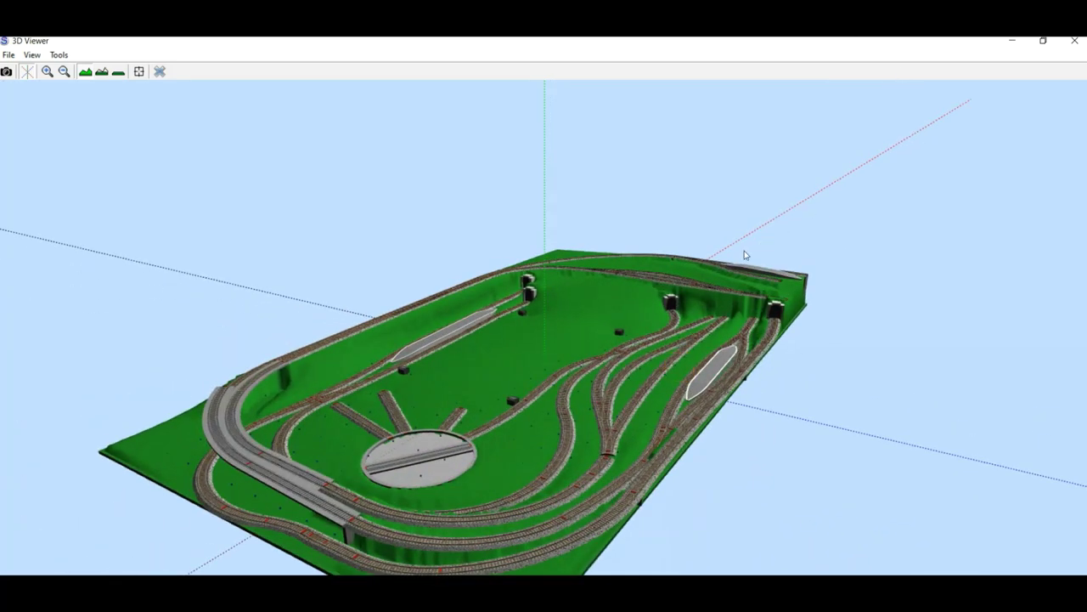
{"action": "mouse_move", "coordinate": [677, 297]}
{"action": "left_mouse_down"}
{"action": "mouse_move", "coordinate": [668, 291]}
{"action": "mouse_move", "coordinate": [672, 306]}
{"action": "left_mouse_up"}
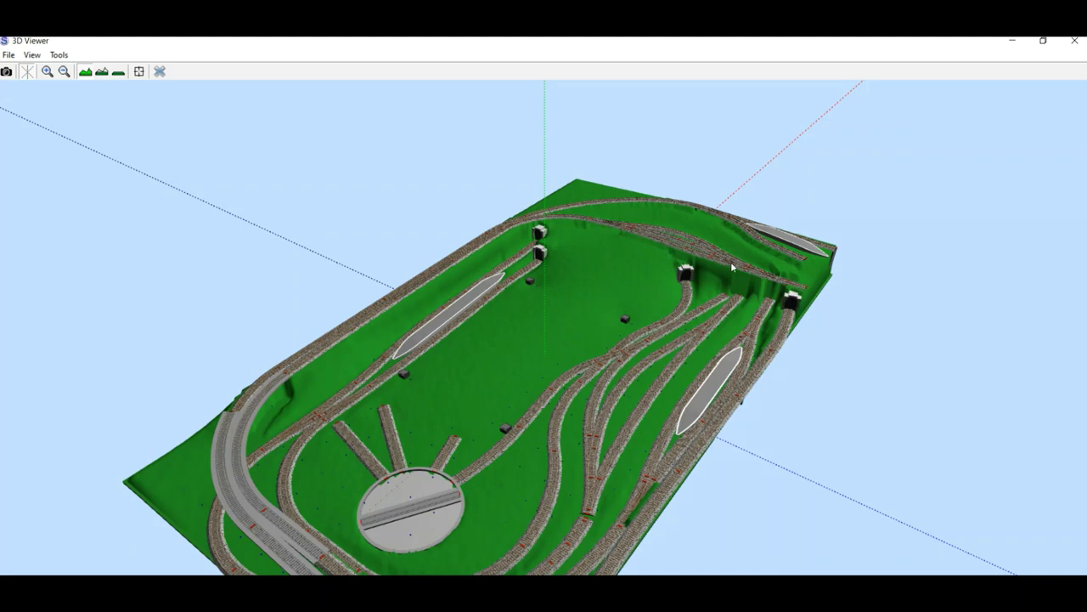
Examine the layout's tunnels, platforms and turntable in 3D from another side, and return to the plan.
{"action": "left_click", "coordinate": [604, 222]}
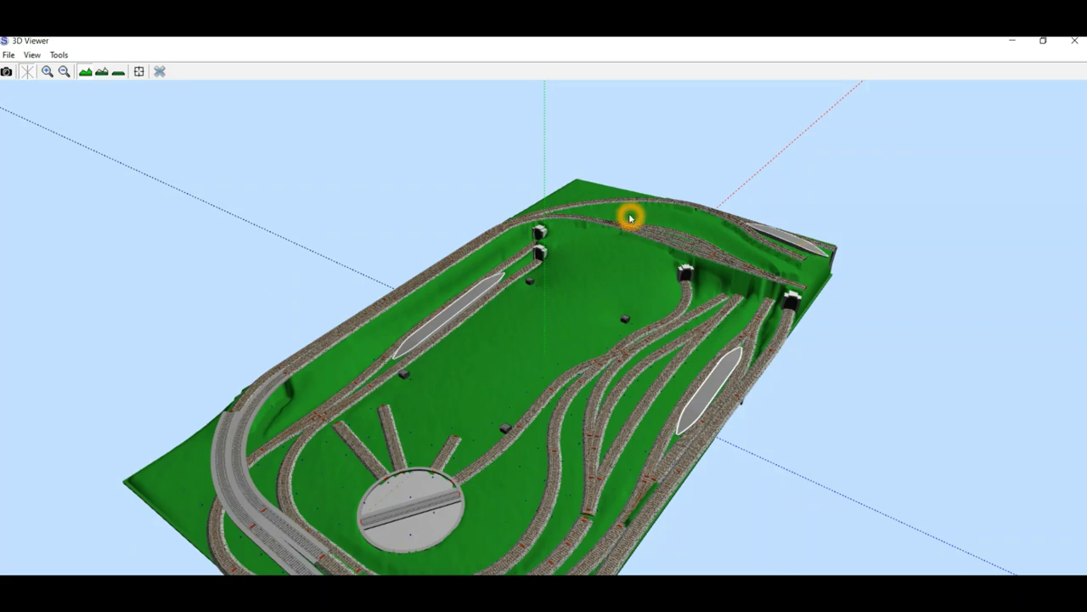
{"action": "left_click_drag", "start_coordinate": [631, 219], "coordinate": [415, 366]}
{"action": "left_click", "coordinate": [818, 320]}
{"action": "left_click", "coordinate": [332, 364]}
{"action": "left_click", "coordinate": [546, 500]}
{"action": "left_click_drag", "start_coordinate": [520, 503], "coordinate": [357, 481]}
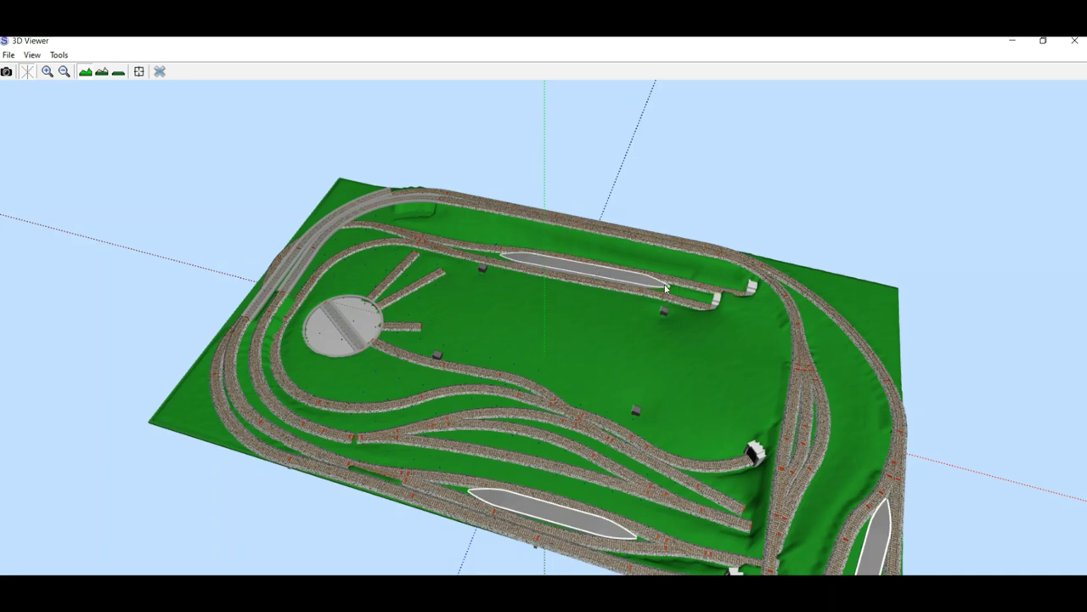
{"action": "left_click", "coordinate": [159, 72]}
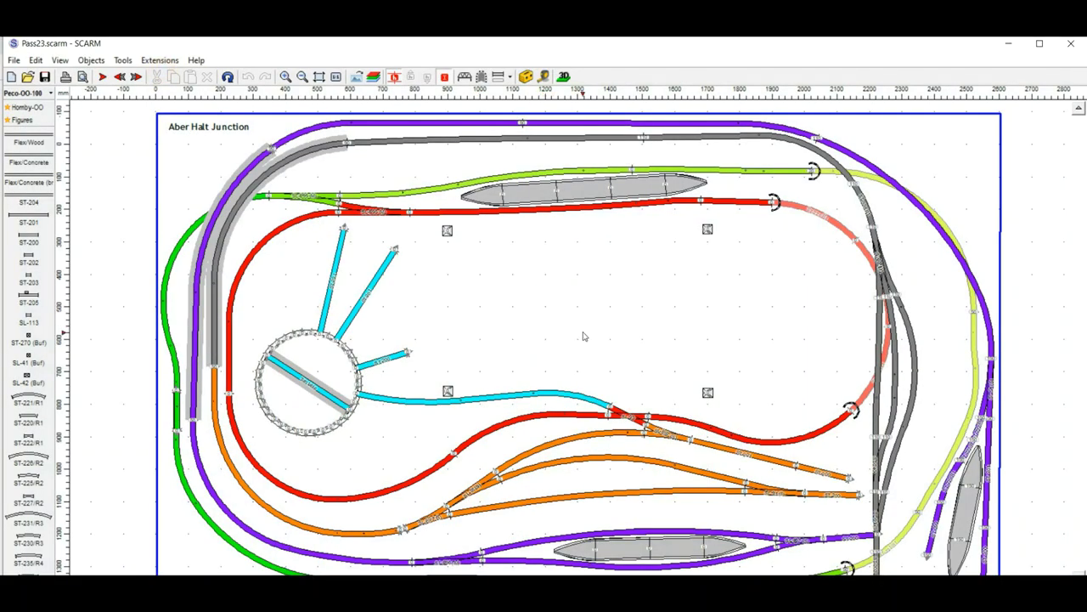
{"action": "left_click", "coordinate": [712, 401]}
{"action": "left_click", "coordinate": [693, 430]}
{"action": "left_click", "coordinate": [797, 316]}
{"action": "left_click", "coordinate": [718, 338]}
{"action": "left_click", "coordinate": [700, 354]}
{"action": "left_click", "coordinate": [660, 356]}
{"action": "left_click", "coordinate": [170, 128]}
{"action": "left_click", "coordinate": [189, 141]}
{"action": "left_click", "coordinate": [376, 265]}
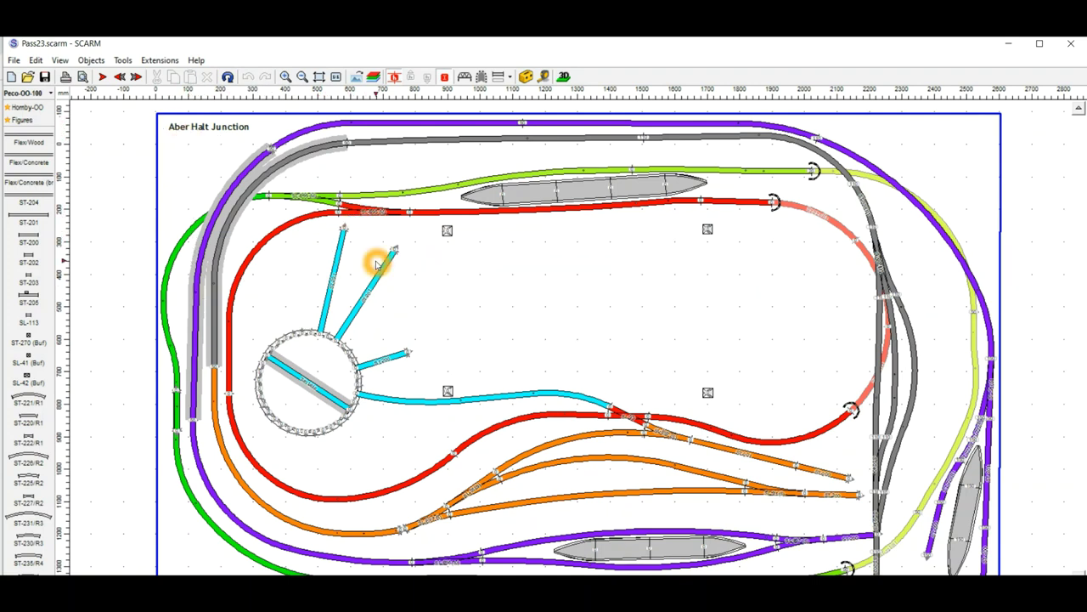
{"action": "left_click", "coordinate": [534, 394]}
{"action": "left_click", "coordinate": [505, 432]}
{"action": "left_click", "coordinate": [166, 118]}
{"action": "left_click", "coordinate": [167, 152]}
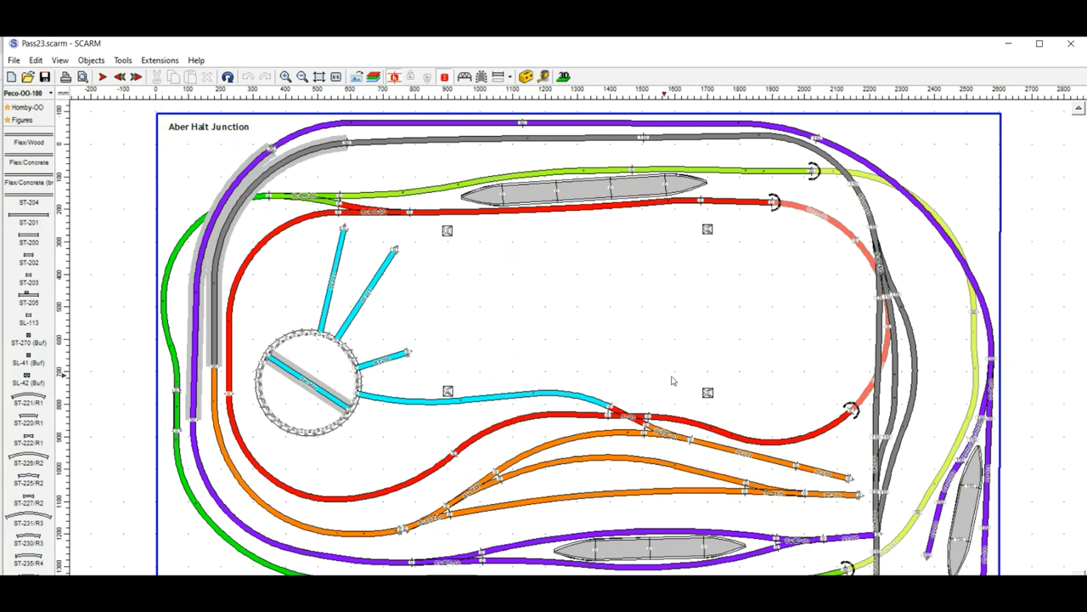
{"action": "left_click", "coordinate": [567, 371]}
{"action": "left_click", "coordinate": [556, 401]}
{"action": "left_click", "coordinate": [695, 424]}
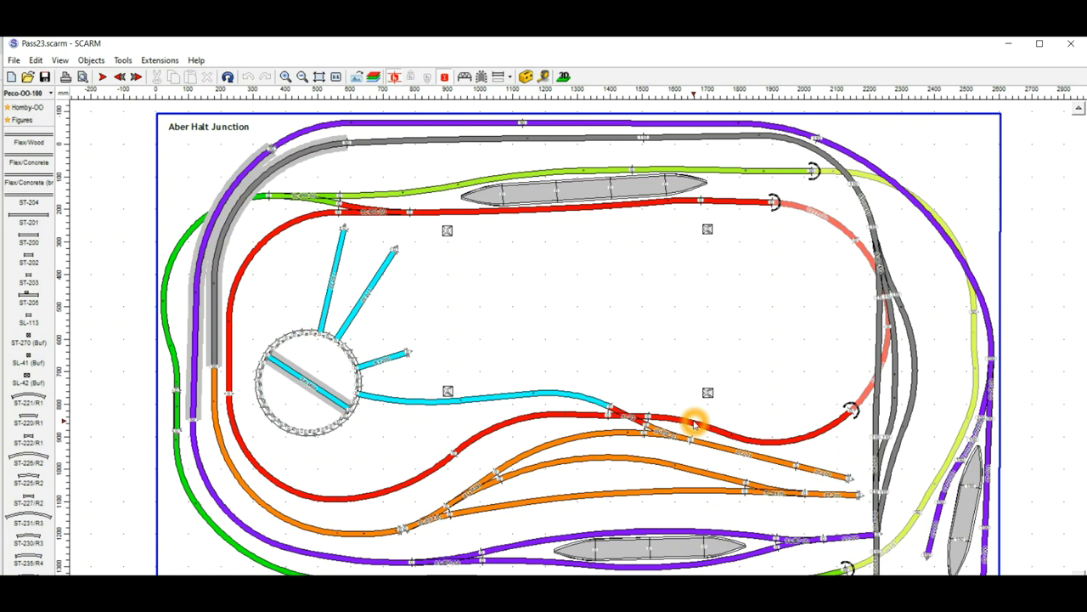
Review the file commands available for exporting and printing the Aber Halt Junction plan.
{"action": "left_click", "coordinate": [17, 58]}
{"action": "left_click", "coordinate": [20, 61]}
{"action": "left_click", "coordinate": [17, 61]}
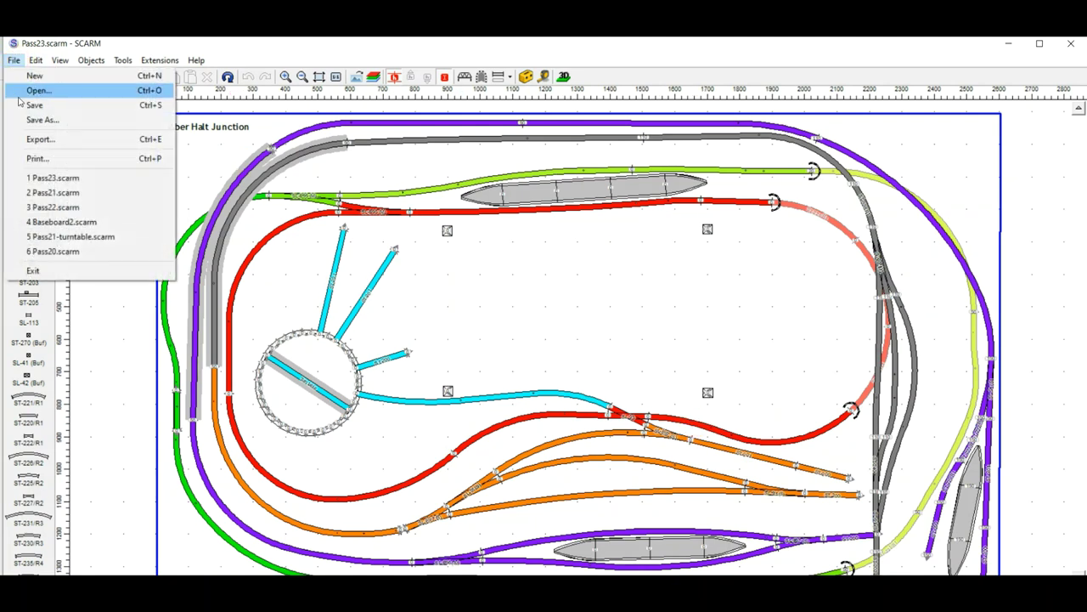
{"action": "left_click", "coordinate": [39, 139]}
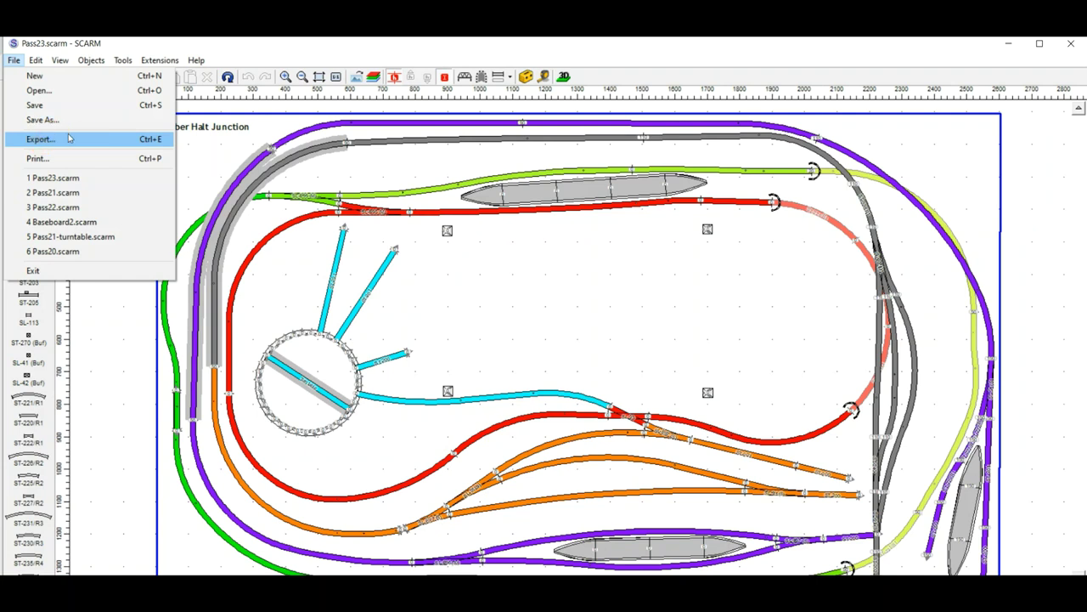
{"action": "left_click", "coordinate": [66, 140]}
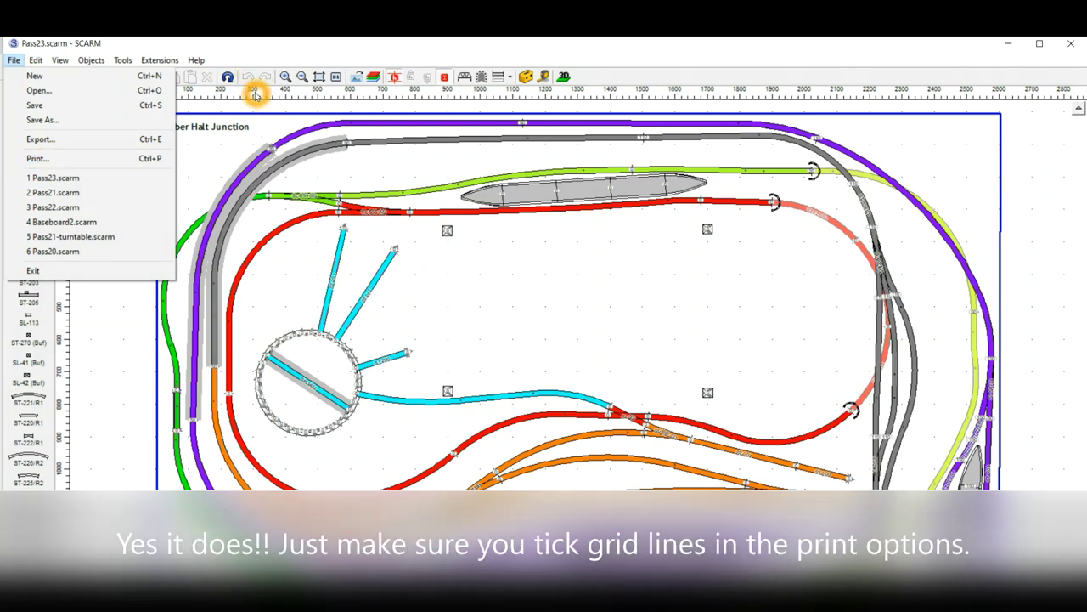
{"action": "left_click", "coordinate": [126, 165]}
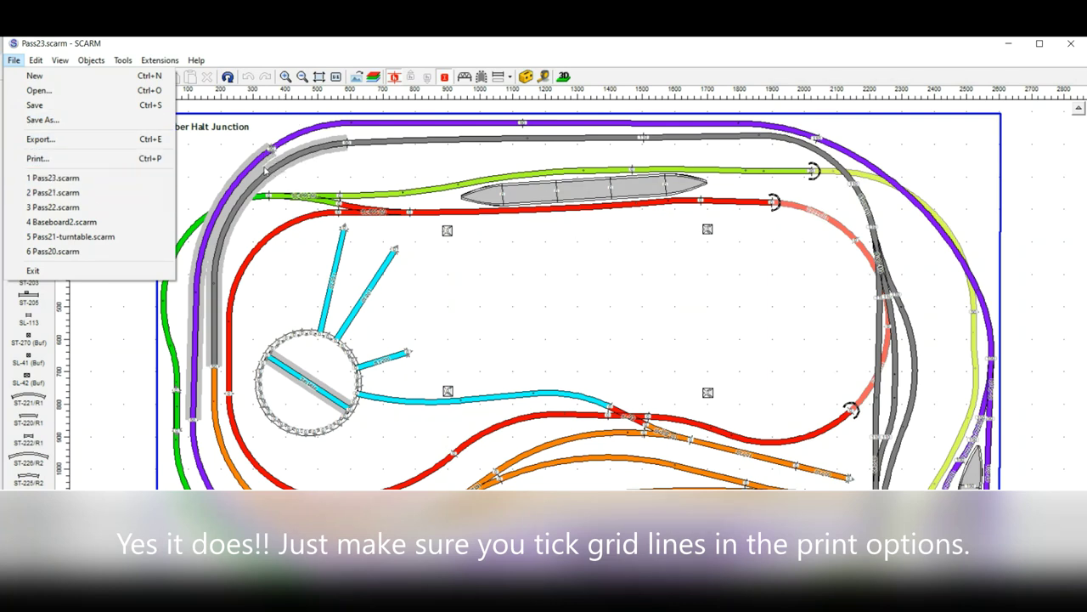
{"action": "left_click", "coordinate": [143, 164]}
{"action": "left_click", "coordinate": [139, 164]}
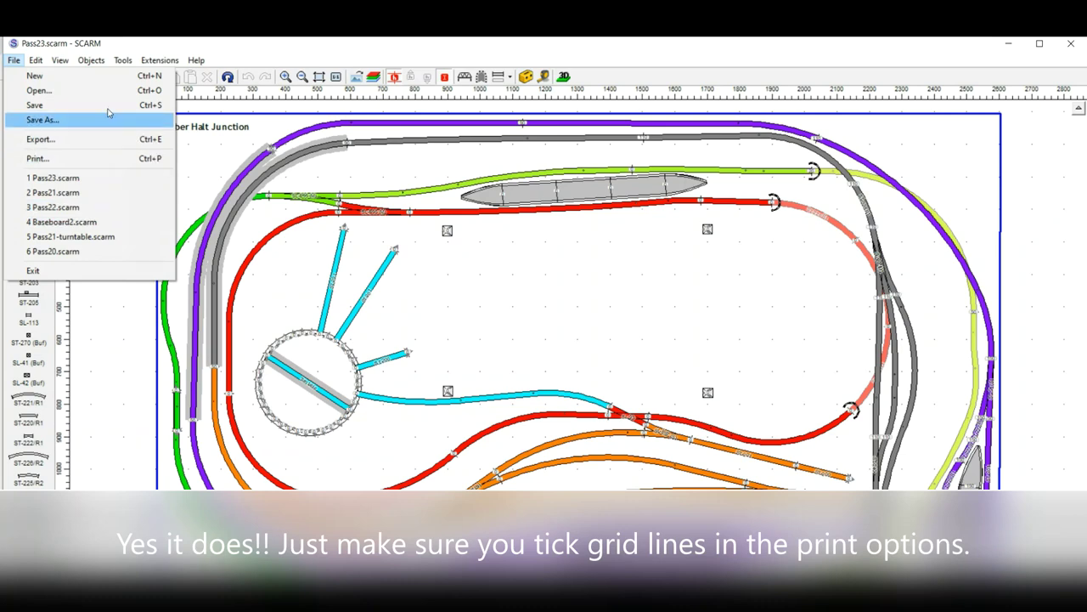
Generate the parts list for the Pass23.scarm layout.
{"action": "left_click", "coordinate": [91, 61]}
{"action": "left_click", "coordinate": [125, 60]}
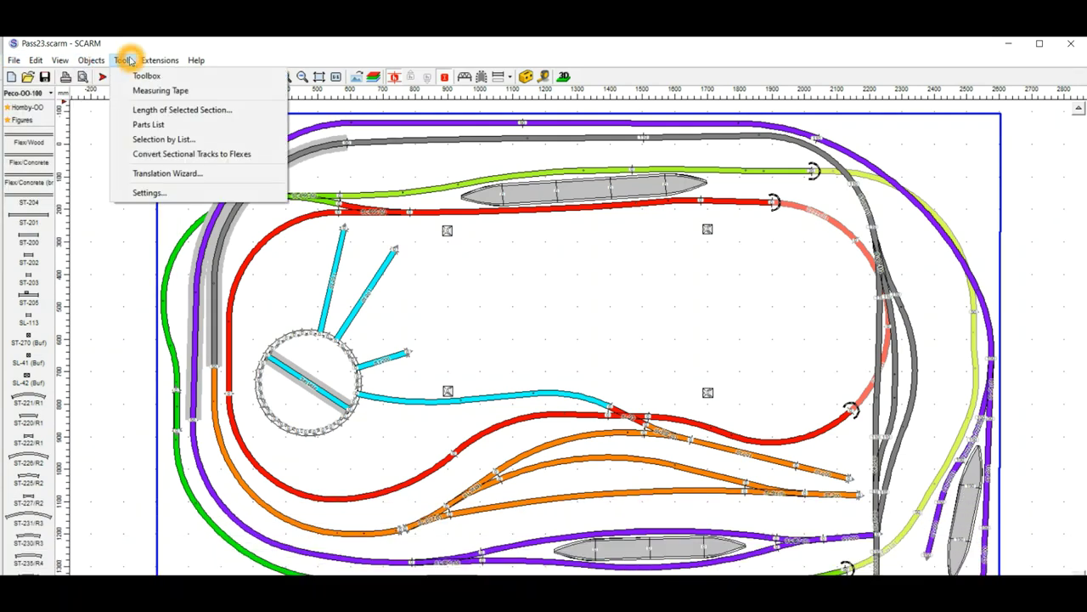
{"action": "left_click", "coordinate": [148, 125]}
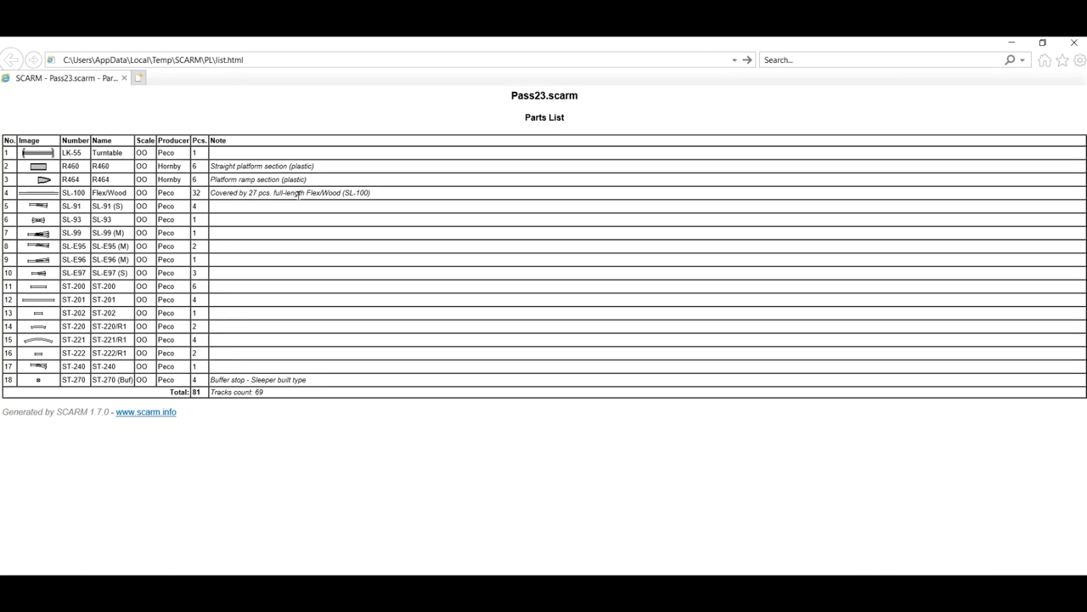
{"action": "left_click", "coordinate": [390, 218]}
{"action": "left_click", "coordinate": [509, 350]}
{"action": "left_click", "coordinate": [389, 336]}
{"action": "left_click", "coordinate": [305, 369]}
{"action": "left_click", "coordinate": [254, 160]}
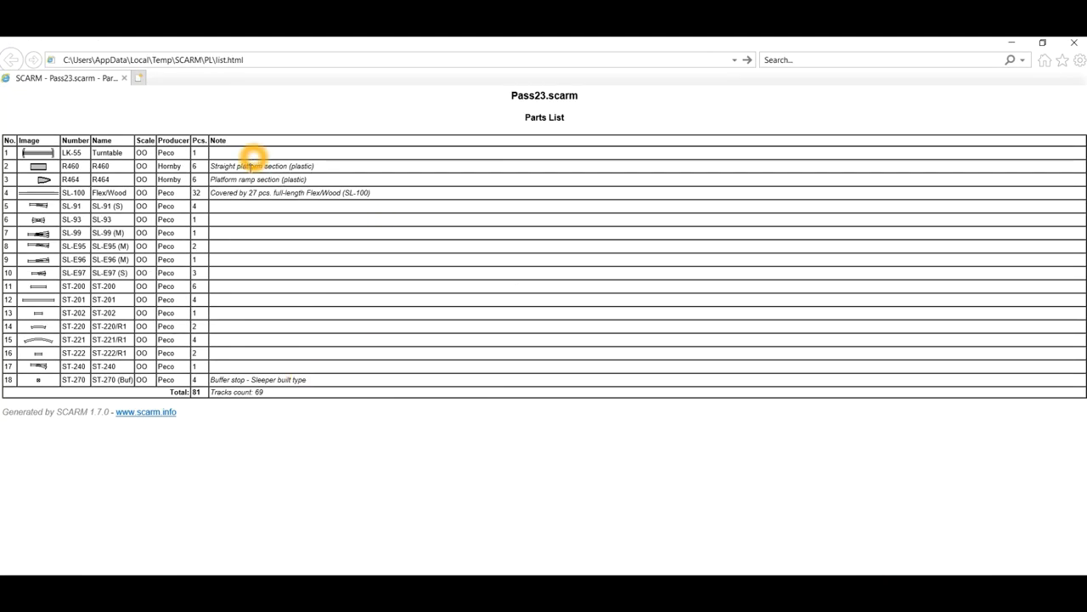
Examine the SL-100 Flex/Wood entry in the parts list, including its piece count and full-length coverage note.
{"action": "left_click", "coordinate": [123, 194]}
{"action": "left_click", "coordinate": [103, 194]}
{"action": "left_click", "coordinate": [100, 196]}
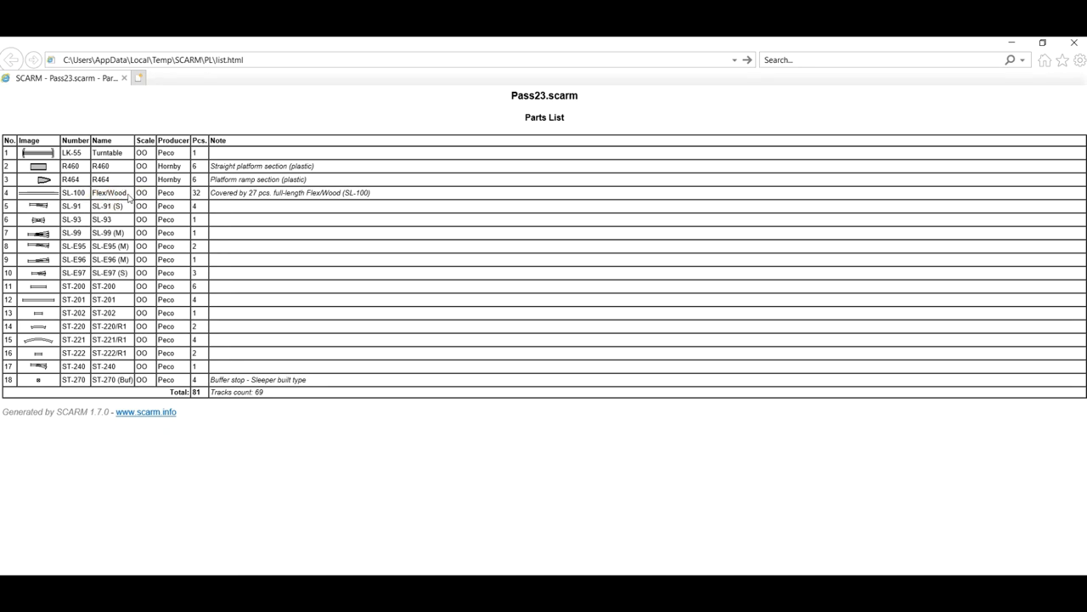
{"action": "left_click", "coordinate": [131, 195]}
{"action": "left_click", "coordinate": [127, 195]}
{"action": "left_click", "coordinate": [132, 196]}
{"action": "left_click", "coordinate": [117, 195]}
{"action": "left_click", "coordinate": [66, 197]}
{"action": "left_click", "coordinate": [178, 195]}
{"action": "left_click", "coordinate": [194, 196]}
{"action": "left_click", "coordinate": [202, 196]}
{"action": "left_click", "coordinate": [199, 195]}
{"action": "left_click", "coordinate": [225, 194]}
{"action": "left_click", "coordinate": [255, 196]}
{"action": "left_click", "coordinate": [257, 202]}
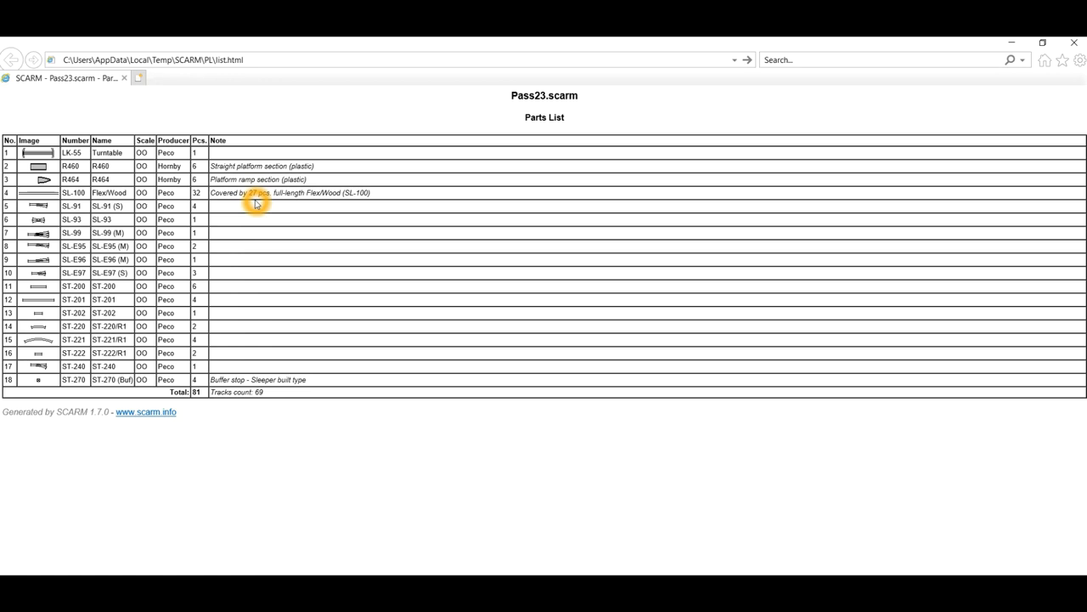
{"action": "left_click", "coordinate": [252, 194]}
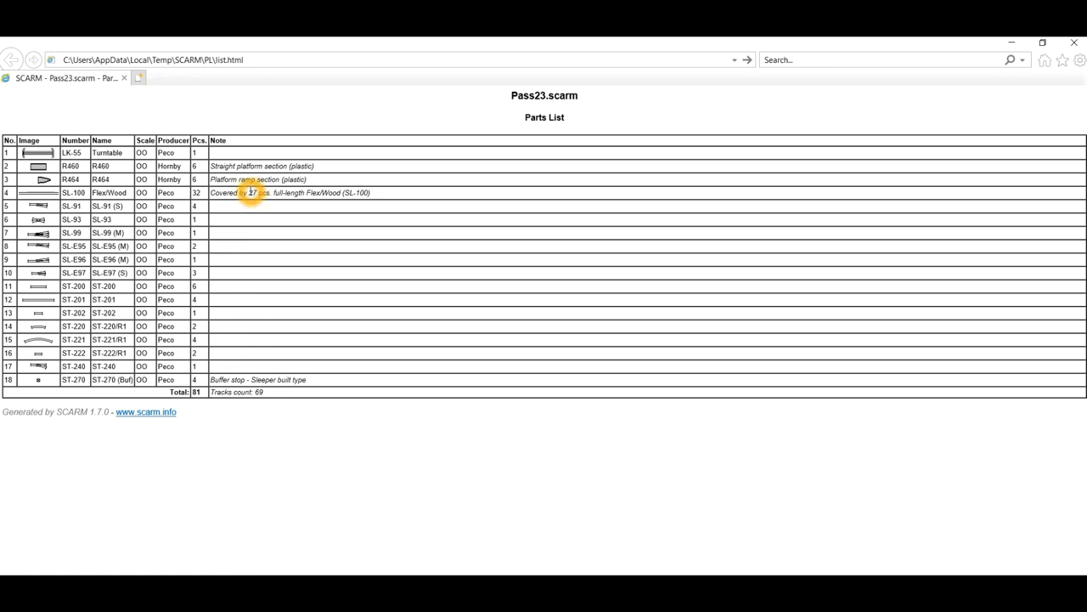
{"action": "left_click", "coordinate": [216, 245]}
{"action": "left_click", "coordinate": [231, 194]}
{"action": "left_click", "coordinate": [209, 213]}
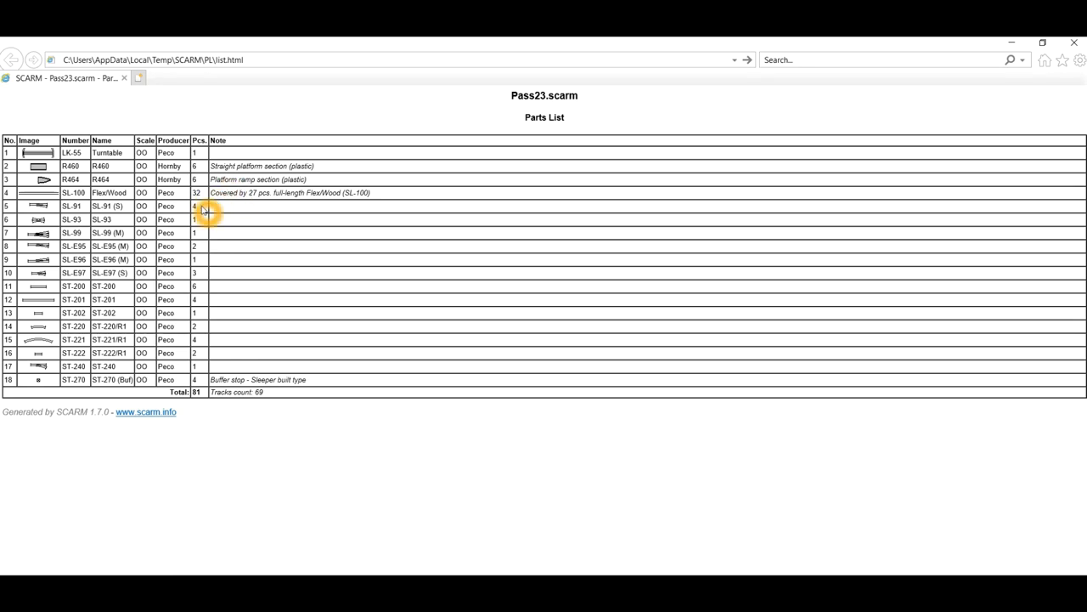
Review the names and quantities of the other listed parts, and close the parts list.
{"action": "left_click", "coordinate": [197, 375]}
{"action": "left_click", "coordinate": [264, 359]}
{"action": "left_click", "coordinate": [178, 153]}
{"action": "left_click", "coordinate": [97, 371]}
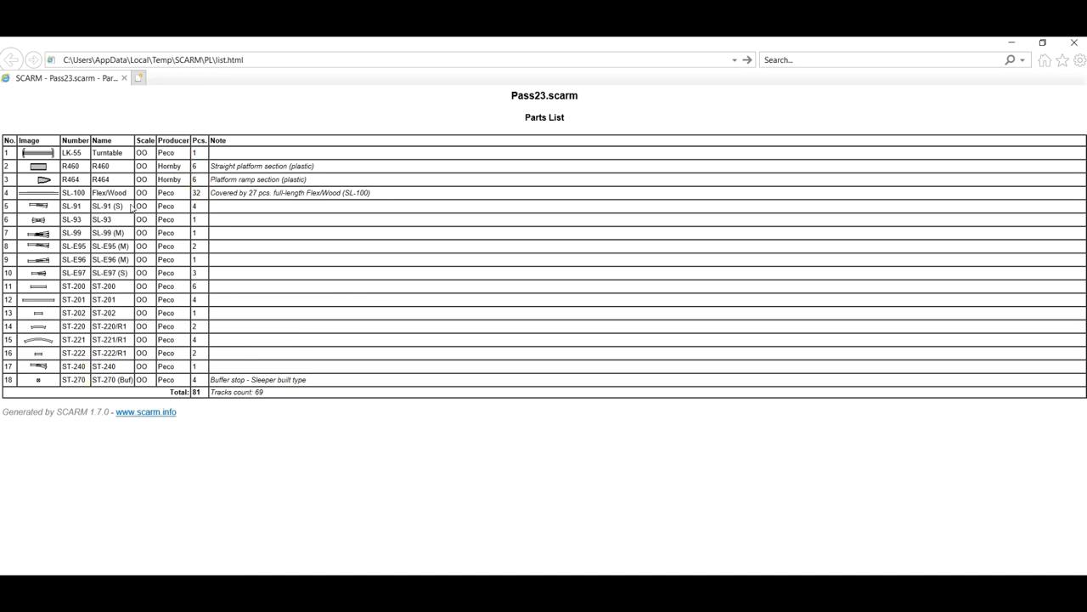
{"action": "left_click", "coordinate": [417, 218]}
{"action": "left_click", "coordinate": [428, 261]}
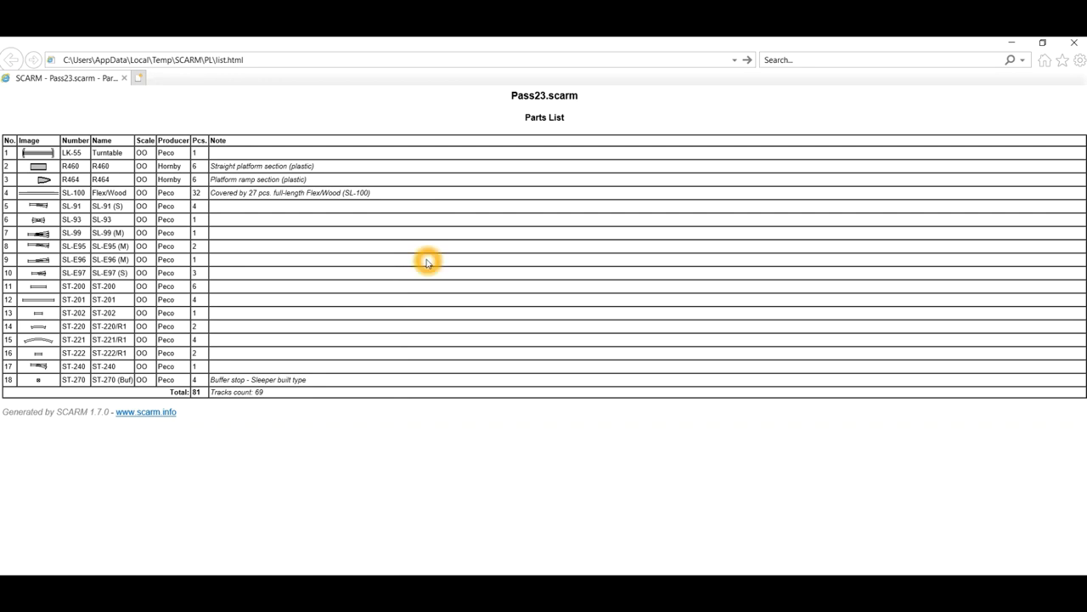
{"action": "left_click", "coordinate": [361, 392]}
{"action": "left_click", "coordinate": [292, 346]}
{"action": "left_click", "coordinate": [122, 154]}
{"action": "left_click", "coordinate": [195, 222]}
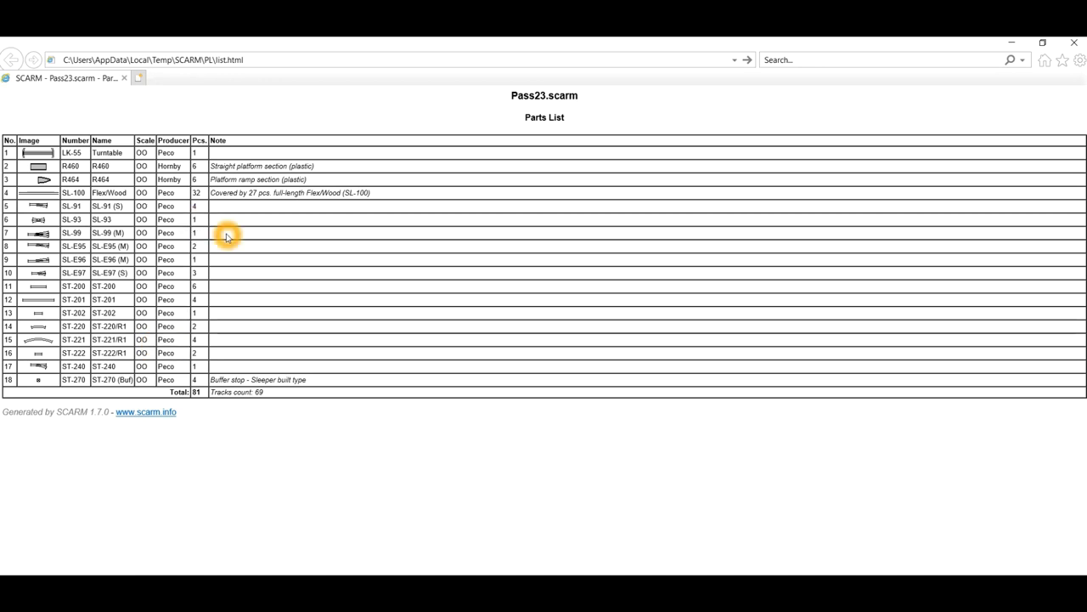
{"action": "left_click", "coordinate": [251, 224]}
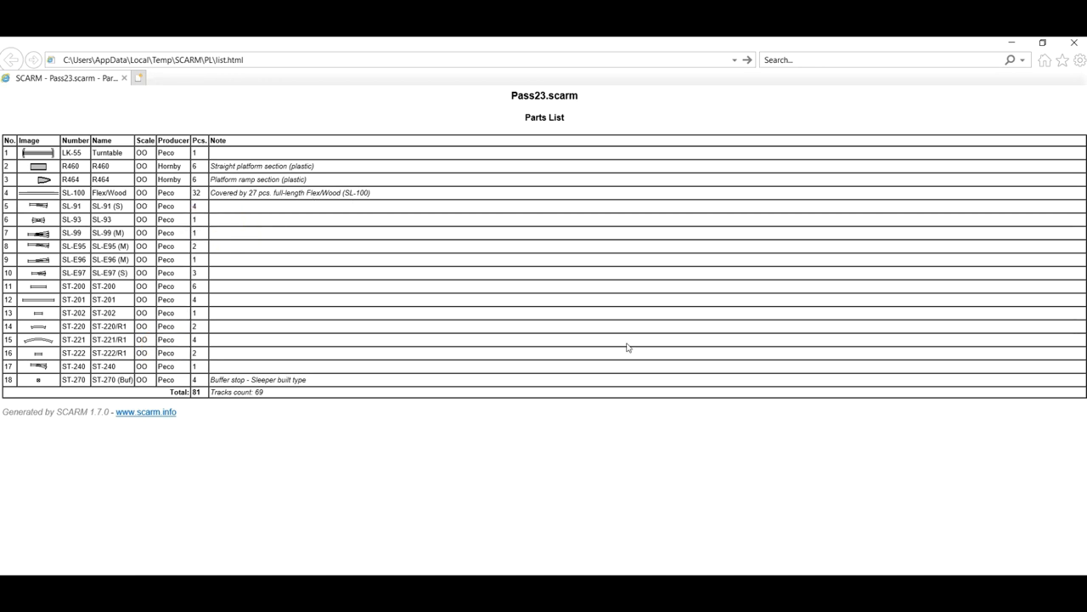
{"action": "left_click", "coordinate": [716, 365]}
{"action": "left_click", "coordinate": [629, 376]}
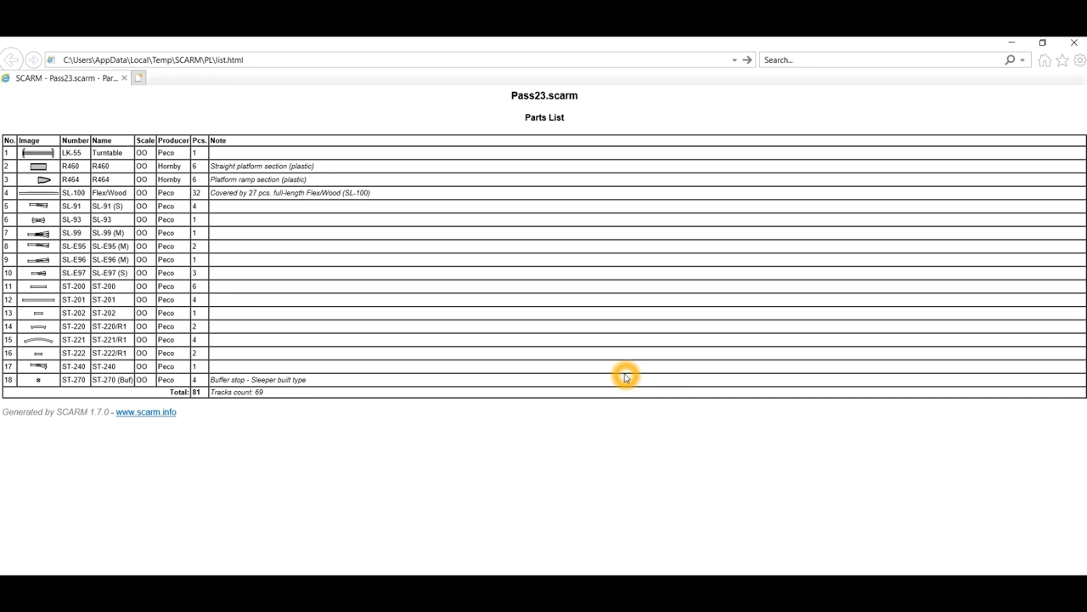
{"action": "left_click", "coordinate": [827, 485]}
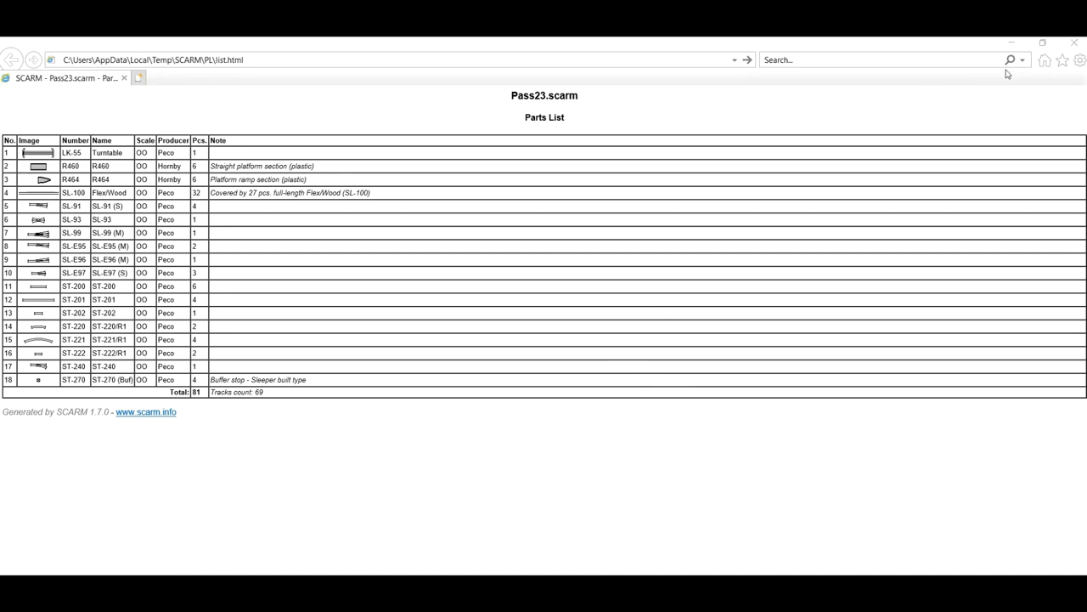
{"action": "left_click", "coordinate": [1073, 43]}
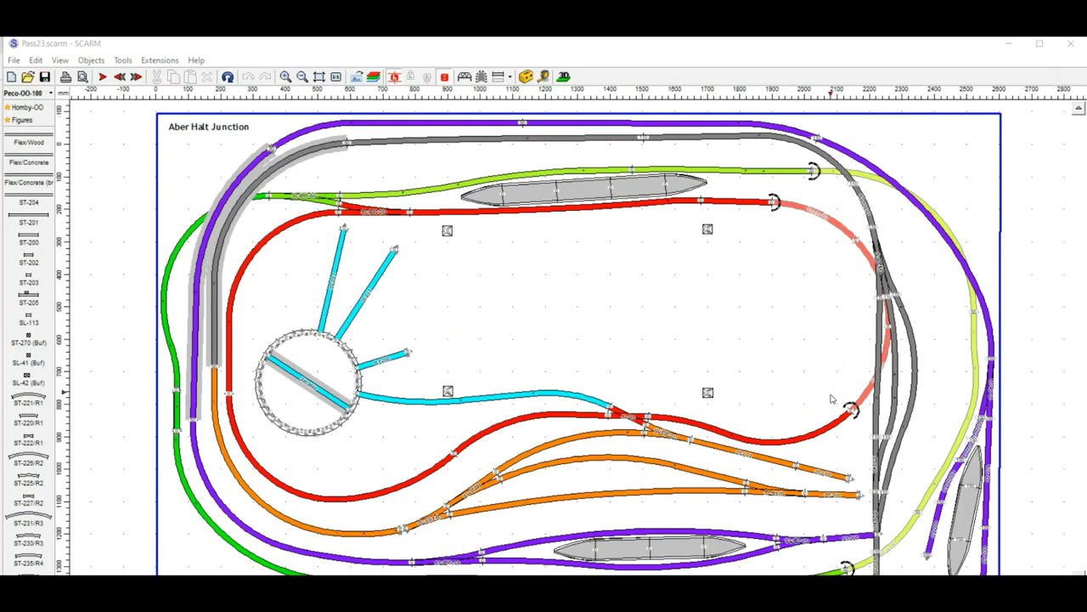
{"action": "left_click", "coordinate": [984, 480]}
{"action": "left_click", "coordinate": [913, 451]}
{"action": "left_click", "coordinate": [785, 389]}
{"action": "left_click", "coordinate": [667, 296]}
{"action": "left_click", "coordinate": [652, 285]}
{"action": "left_click", "coordinate": [649, 311]}
{"action": "left_click", "coordinate": [619, 299]}
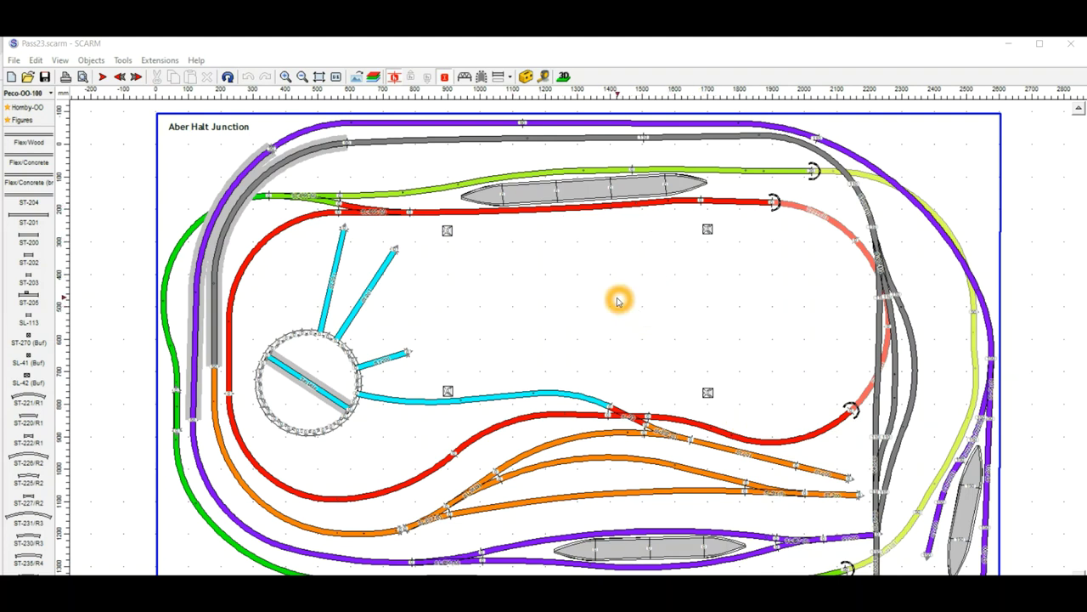
{"action": "left_click", "coordinate": [474, 328]}
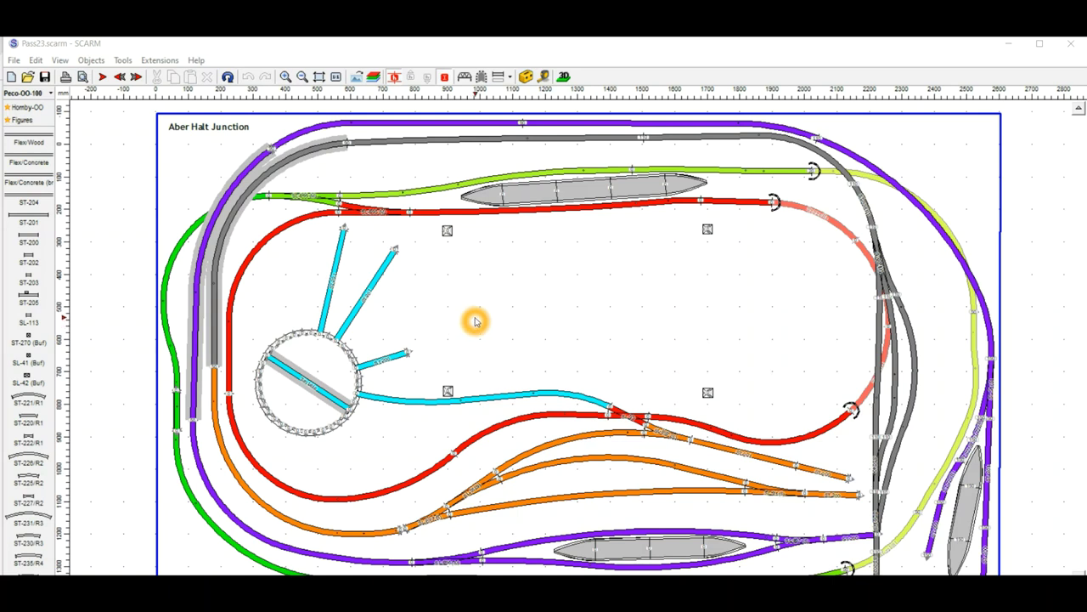